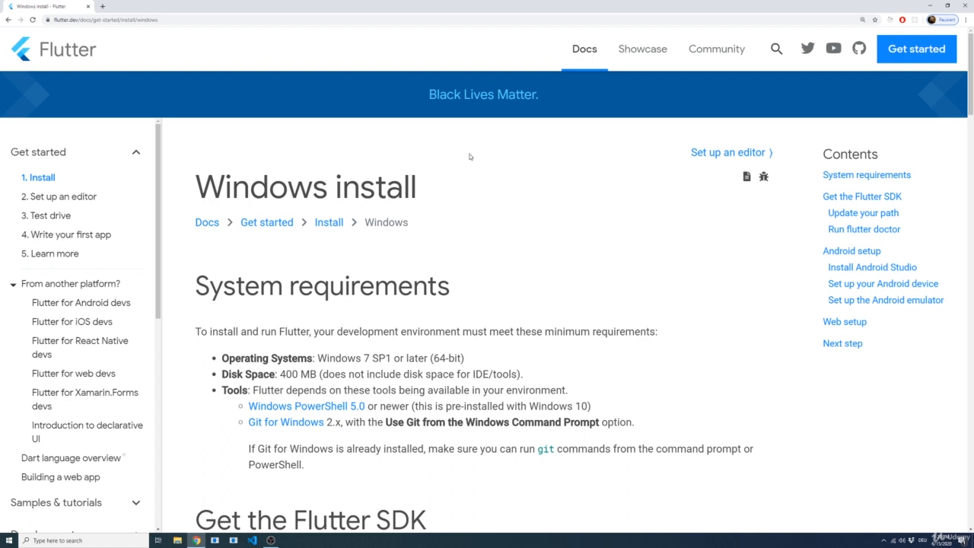
Review the Windows system requirements and the linked Windows PowerShell 5.0 installation page, and close that page
{"action": "scroll", "coordinate": [484, 249], "scroll_direction": "down", "scroll_amount": 1}
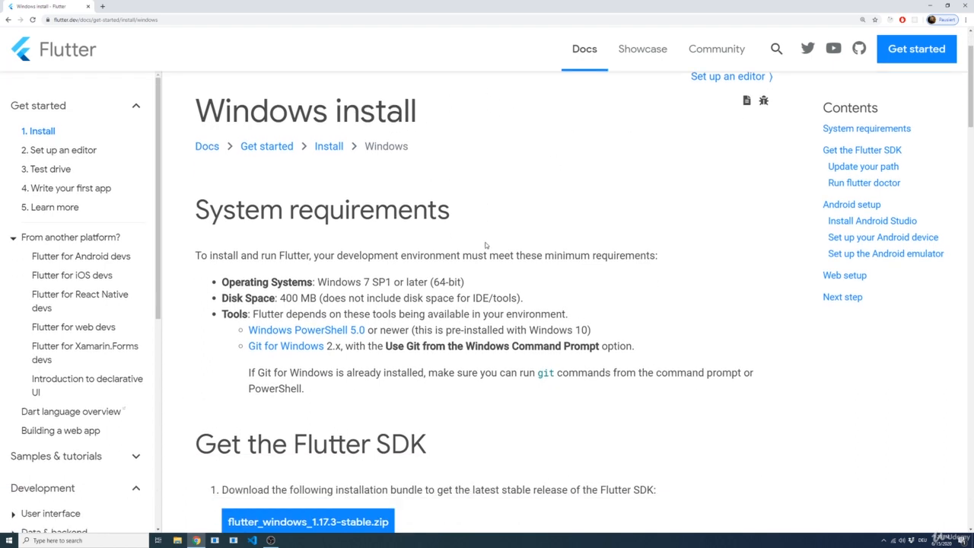
{"action": "scroll", "coordinate": [490, 236], "scroll_direction": "down", "scroll_amount": 1}
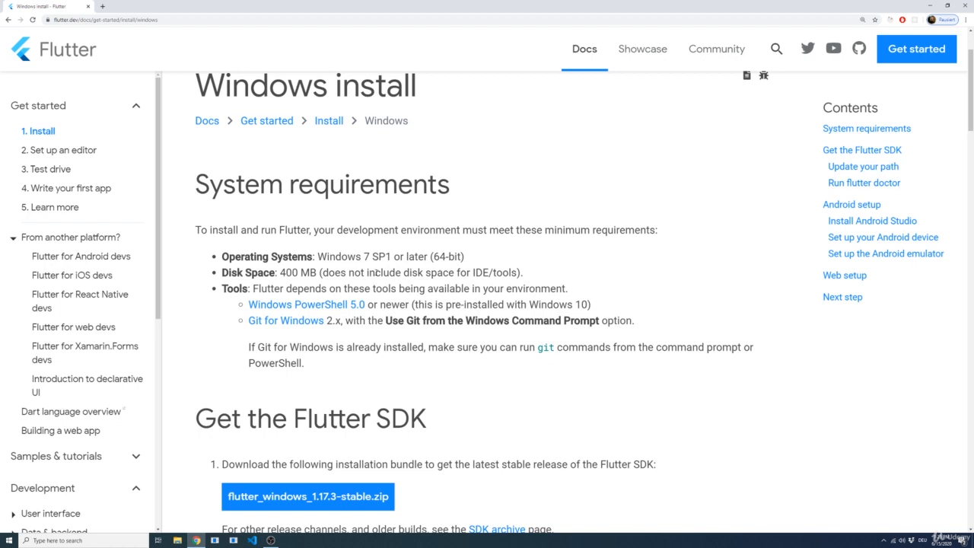
{"action": "middle_click", "coordinate": [289, 304]}
{"action": "left_click", "coordinate": [135, 7]}
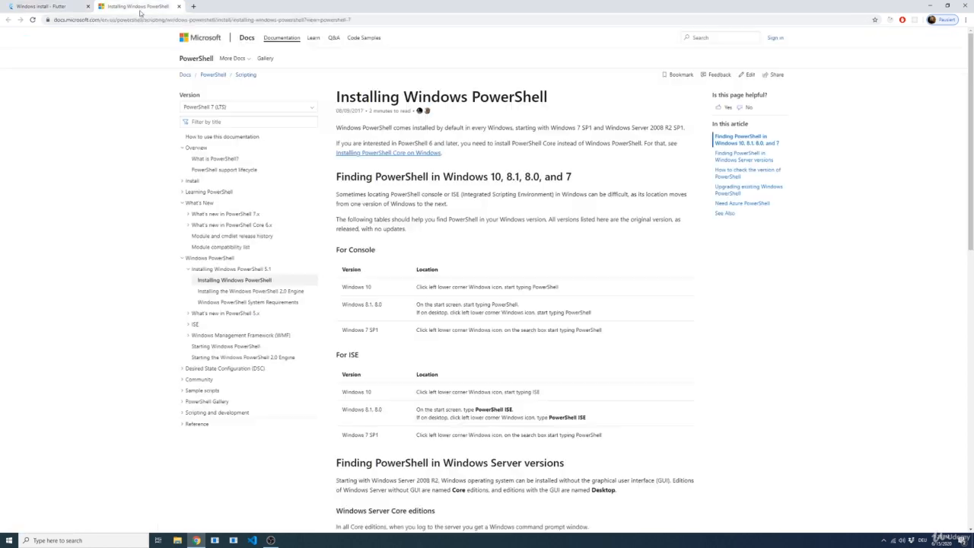
{"action": "scroll", "coordinate": [589, 251], "scroll_direction": "down", "scroll_amount": 2}
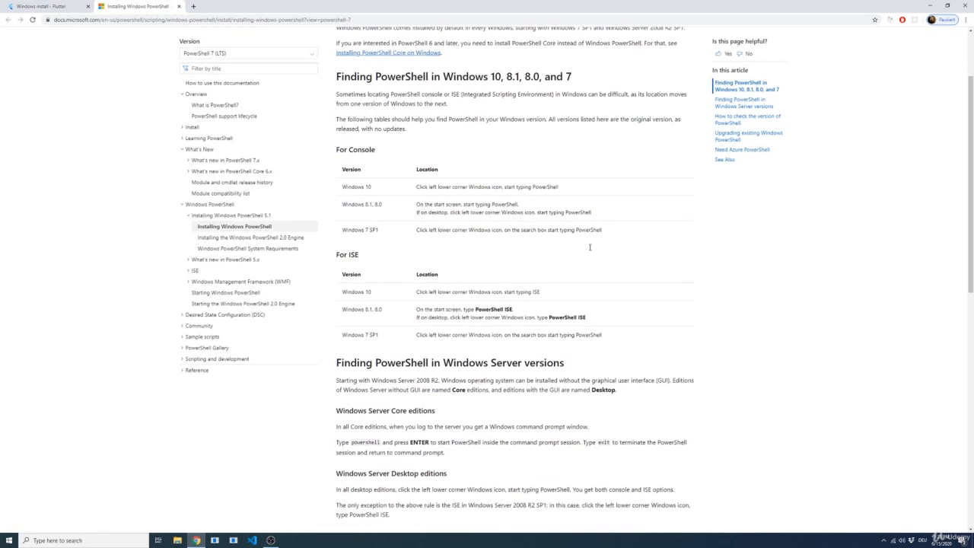
{"action": "scroll", "coordinate": [586, 256], "scroll_direction": "up", "scroll_amount": 1}
{"action": "key", "text": "ctrl+w"}
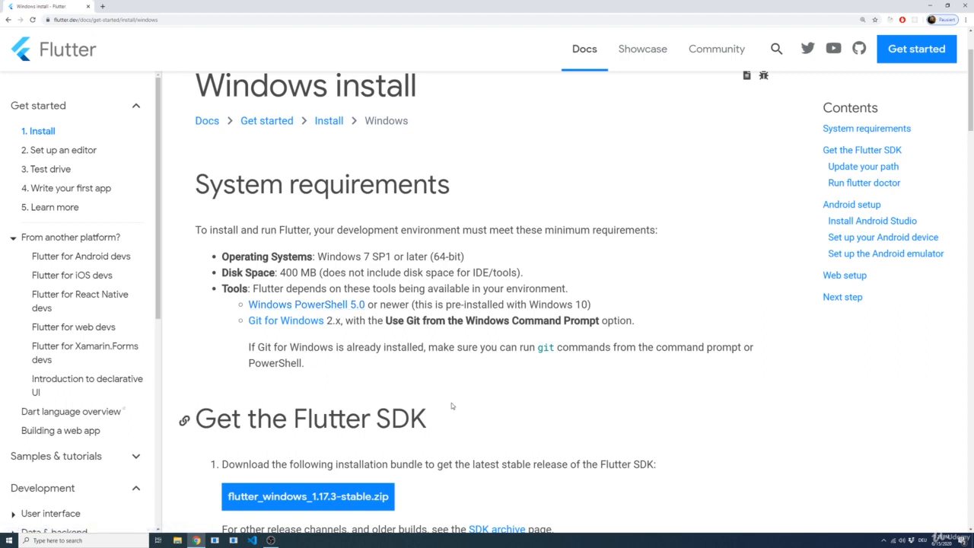
Open the Git for Windows download page from the requirements list in a new tab and enlarge its text
{"action": "middle_click", "coordinate": [274, 322]}
{"action": "left_click", "coordinate": [139, 9]}
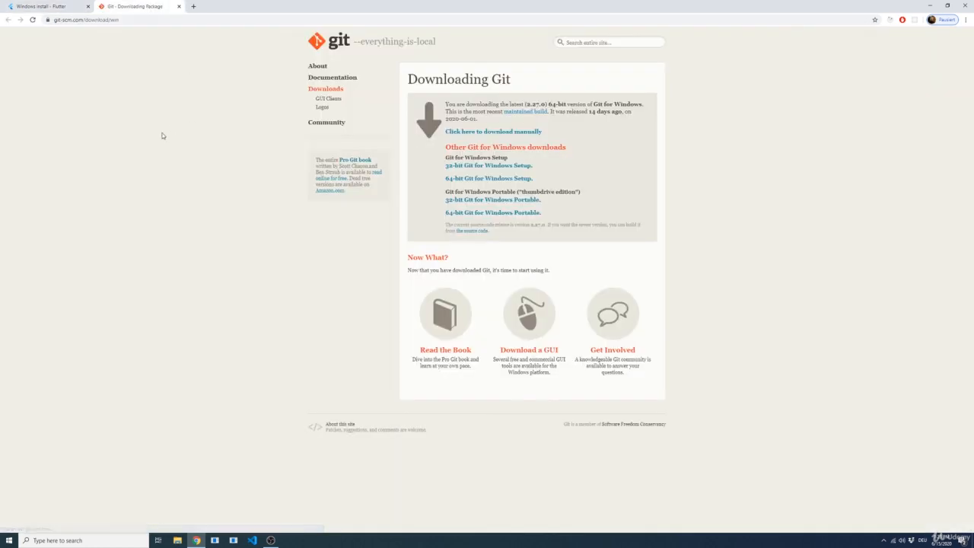
{"action": "key", "text": "ctrl+plus"}
{"action": "key", "text": "ctrl+plus"}
{"action": "key", "text": "ctrl+plus"}
{"action": "key", "text": "ctrl+plus"}
{"action": "key", "text": "ctrl+plus"}
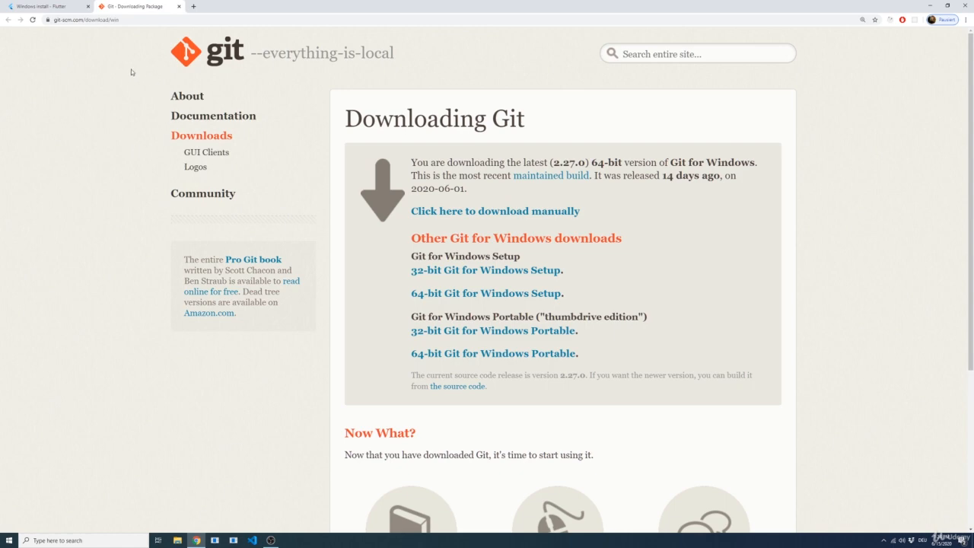
Download the latest 64-bit Git for Windows installer, Git-2.27.0-64-bit.exe, to the Downloads folder
{"action": "left_click", "coordinate": [55, 6]}
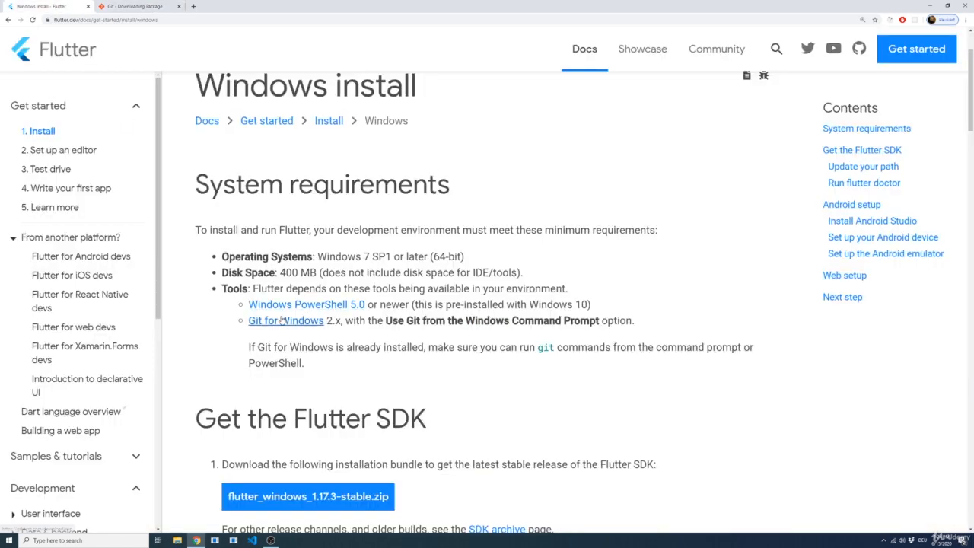
{"action": "left_click", "coordinate": [149, 9]}
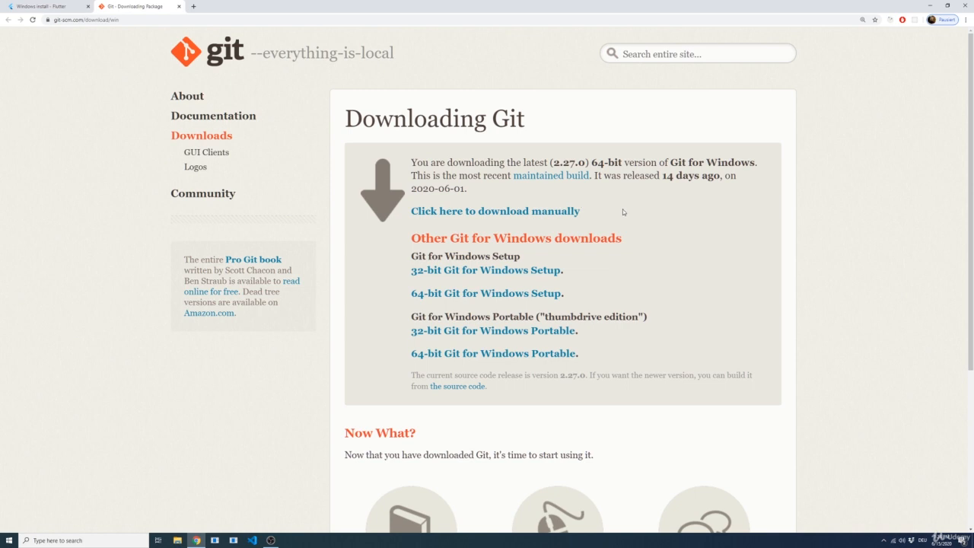
{"action": "left_click", "coordinate": [542, 216]}
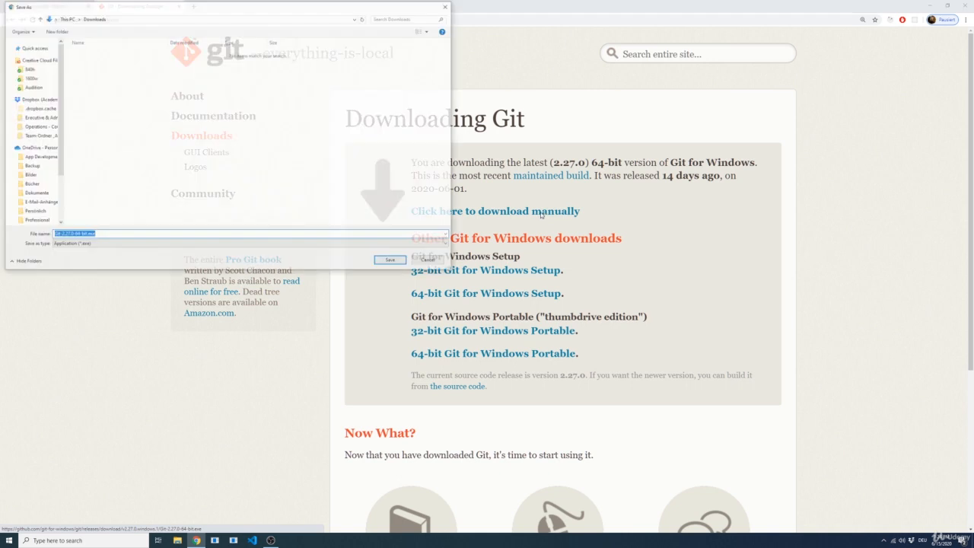
{"action": "left_click", "coordinate": [390, 262]}
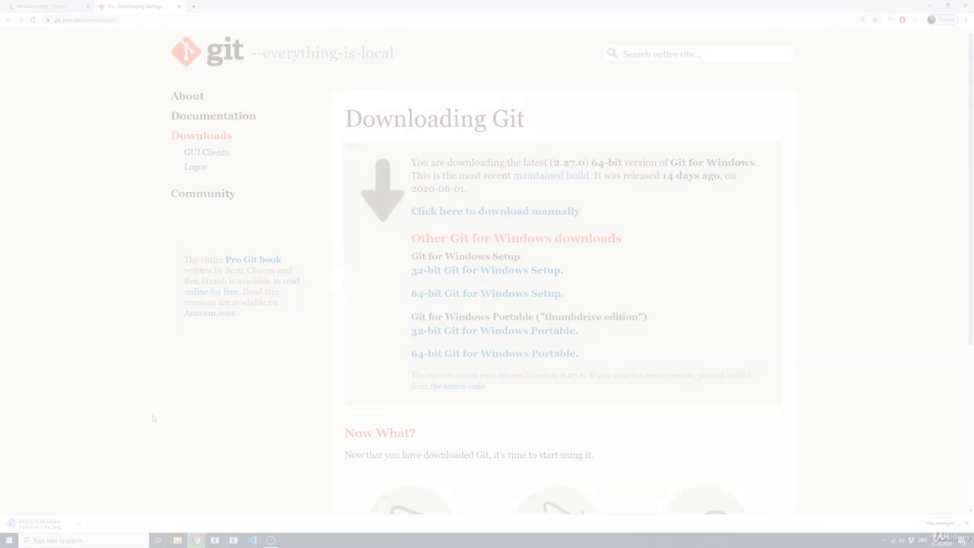
Run the downloaded Git installer, accept the license and preset components, and use Visual Studio Code as Git's default editor
{"action": "left_click", "coordinate": [42, 523]}
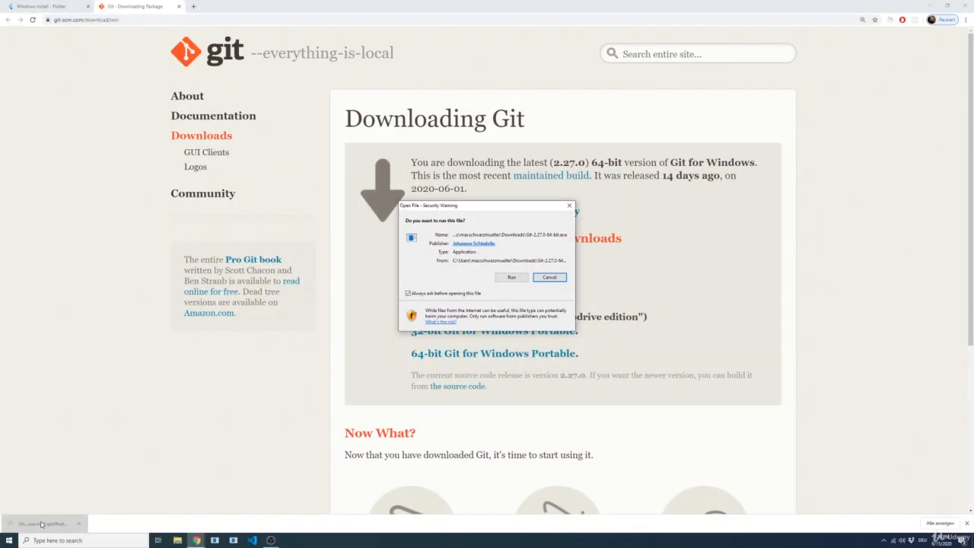
{"action": "left_click", "coordinate": [514, 277]}
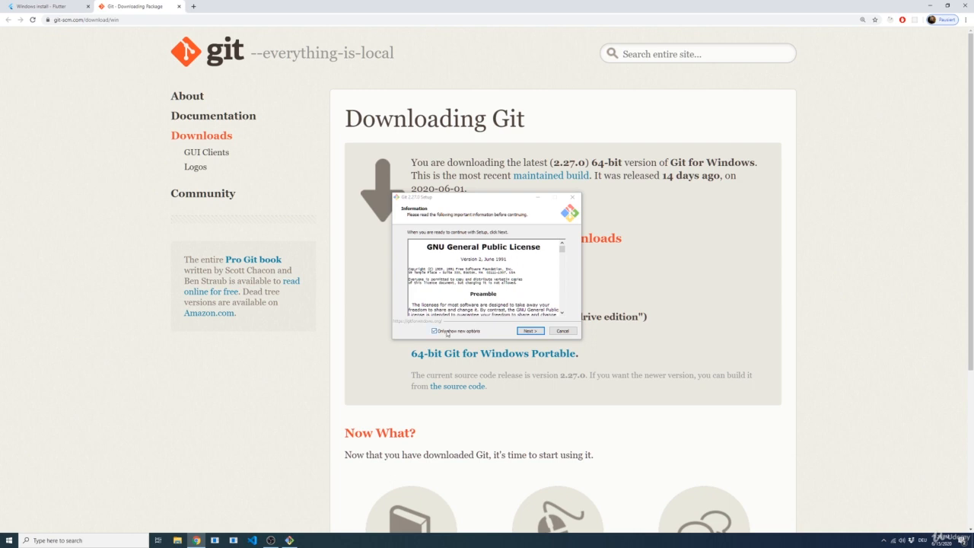
{"action": "left_click", "coordinate": [529, 331]}
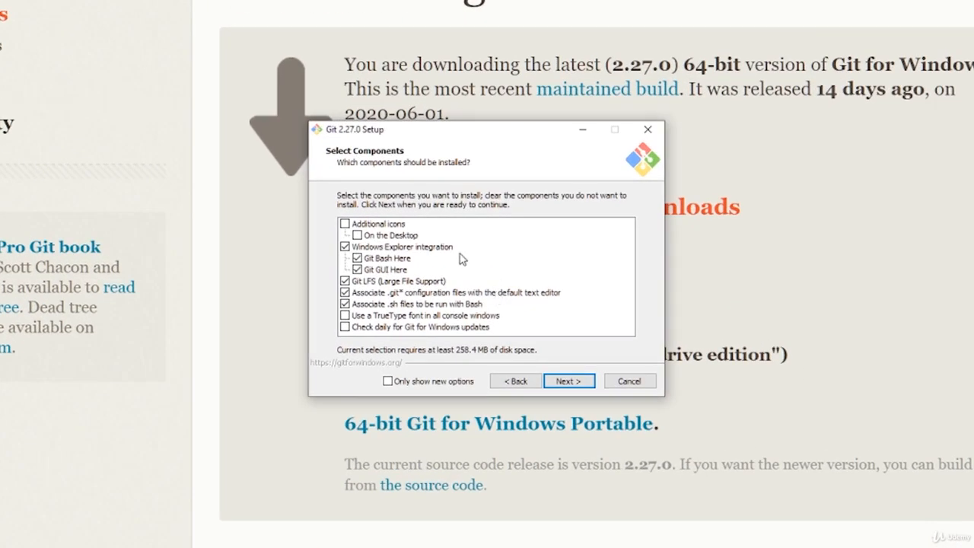
{"action": "left_click", "coordinate": [569, 381]}
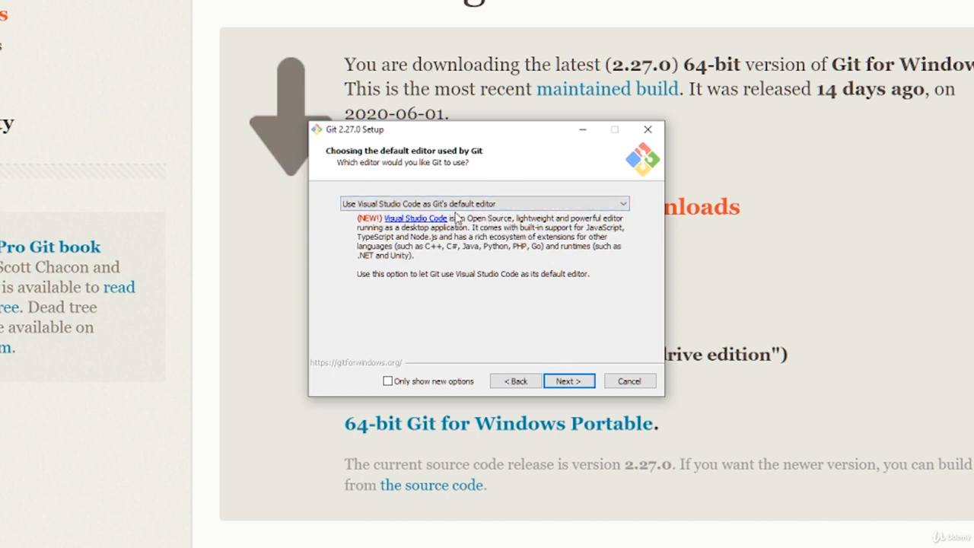
{"action": "left_click", "coordinate": [567, 388]}
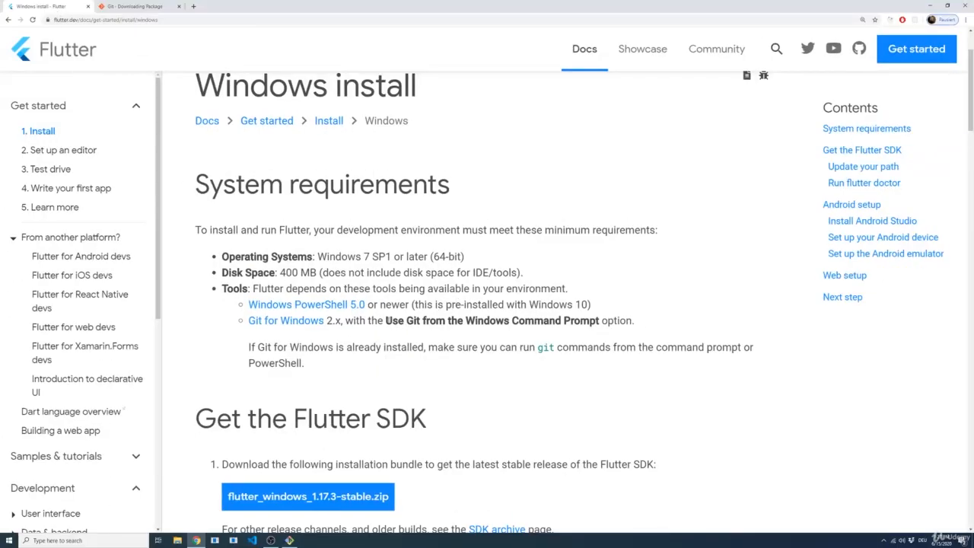
Check the Git command prompt requirement on the Flutter page and accept "Git from the command line and also from 3rd-party software" in the setup
{"action": "left_click_drag", "start_coordinate": [385, 321], "coordinate": [599, 321]}
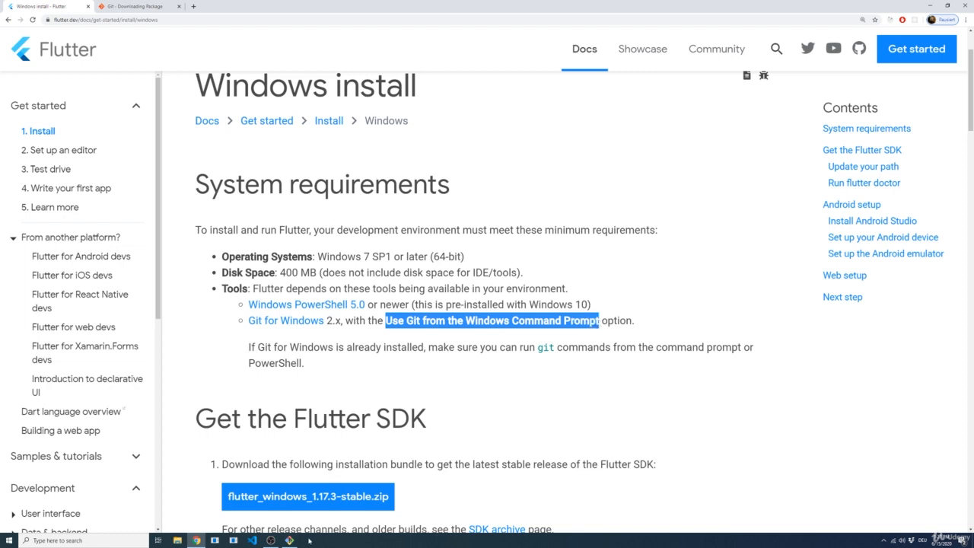
{"action": "left_click", "coordinate": [290, 540]}
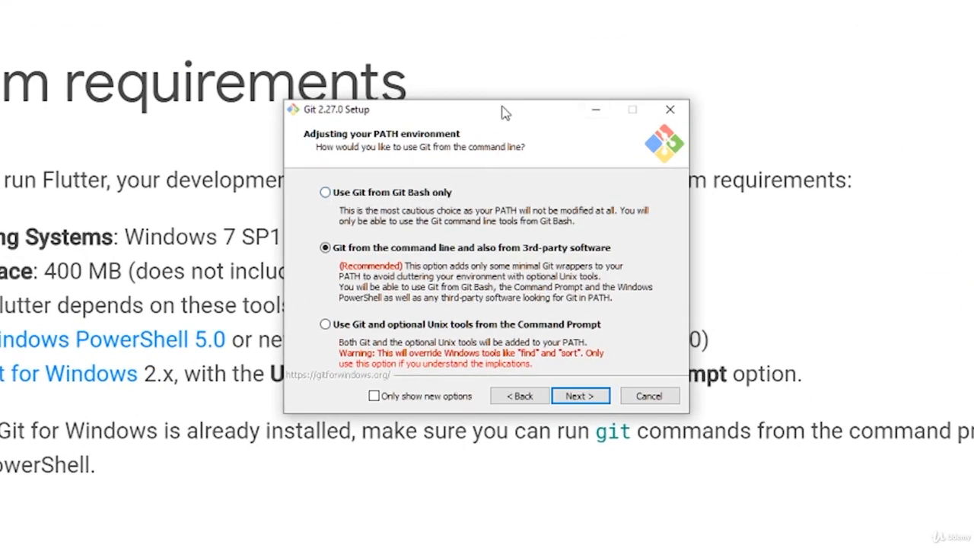
{"action": "left_click_drag", "start_coordinate": [506, 113], "coordinate": [684, 0]}
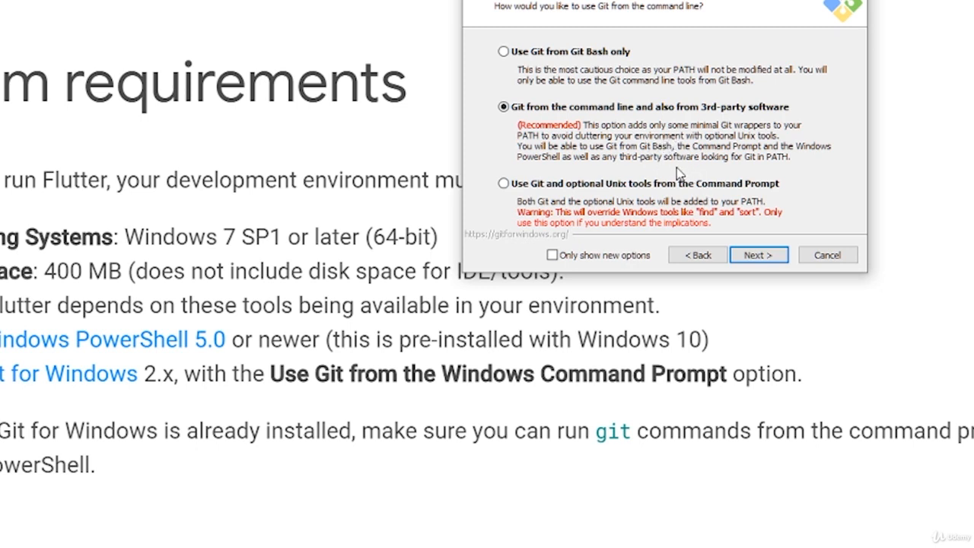
{"action": "left_click", "coordinate": [760, 258]}
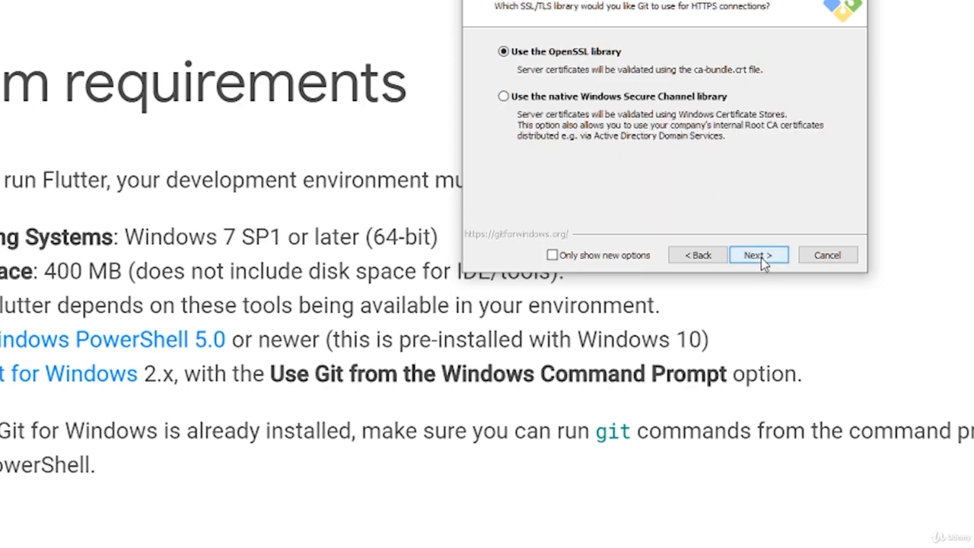
Install Git with the preset OpenSSL, line-ending, MinTTY, git pull and extra options, and finish the setup without viewing the release notes
{"action": "left_click", "coordinate": [761, 257]}
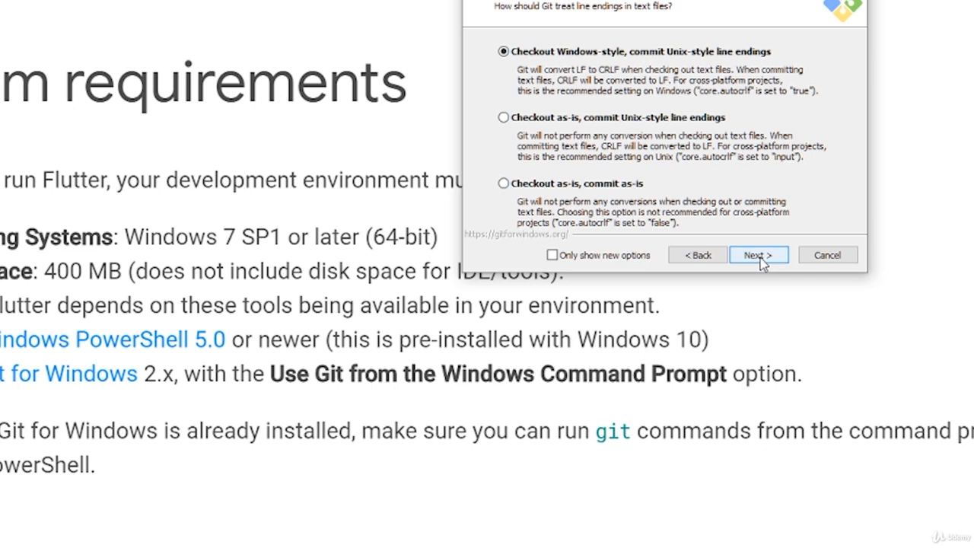
{"action": "left_click", "coordinate": [761, 257]}
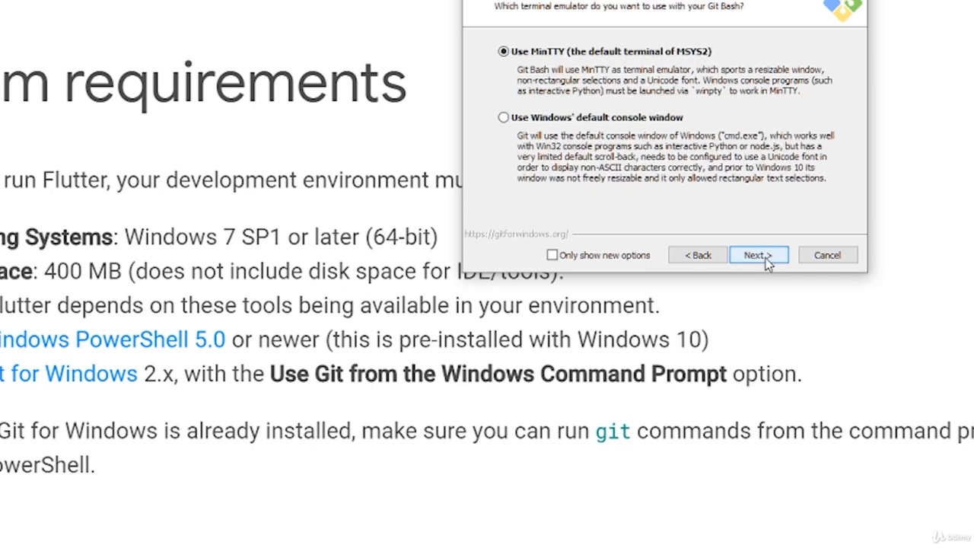
{"action": "left_click", "coordinate": [761, 257]}
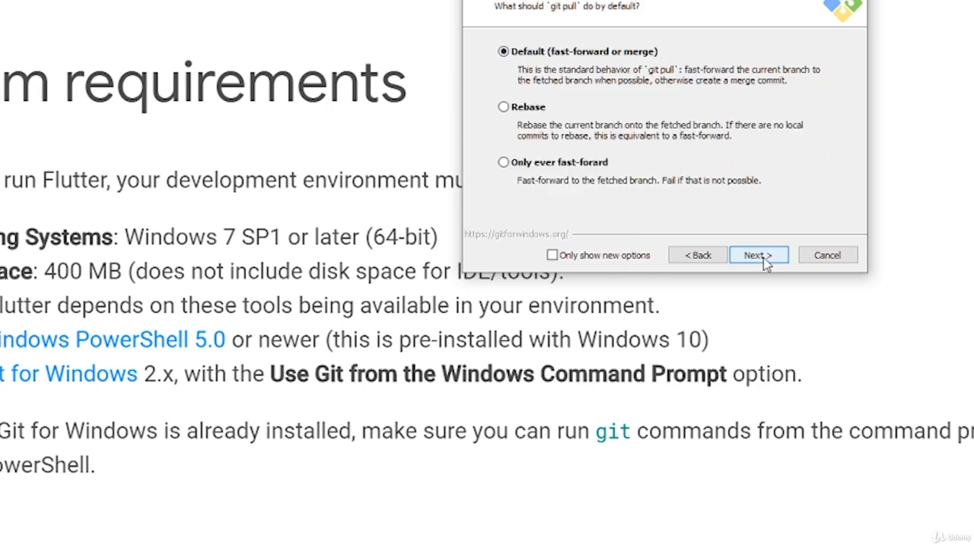
{"action": "left_click", "coordinate": [758, 255]}
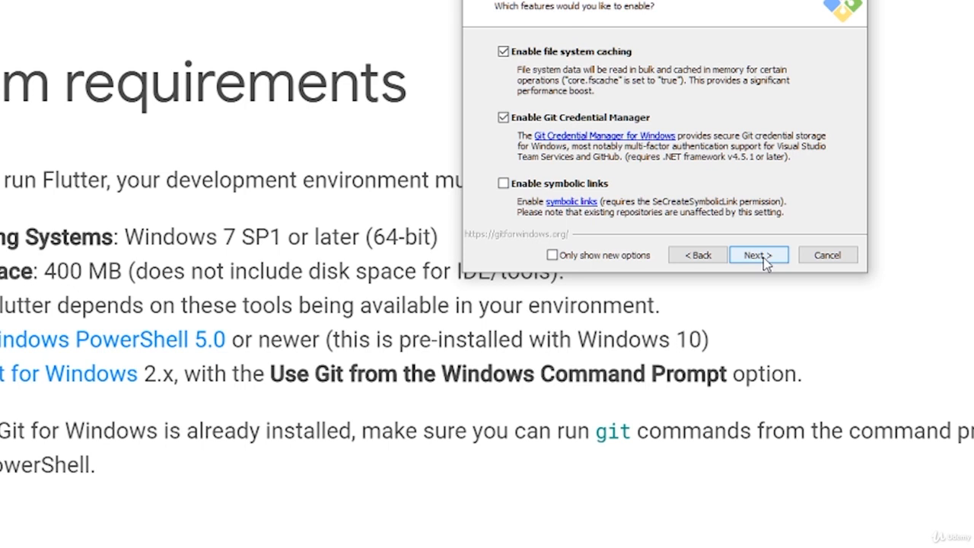
{"action": "left_click", "coordinate": [765, 260]}
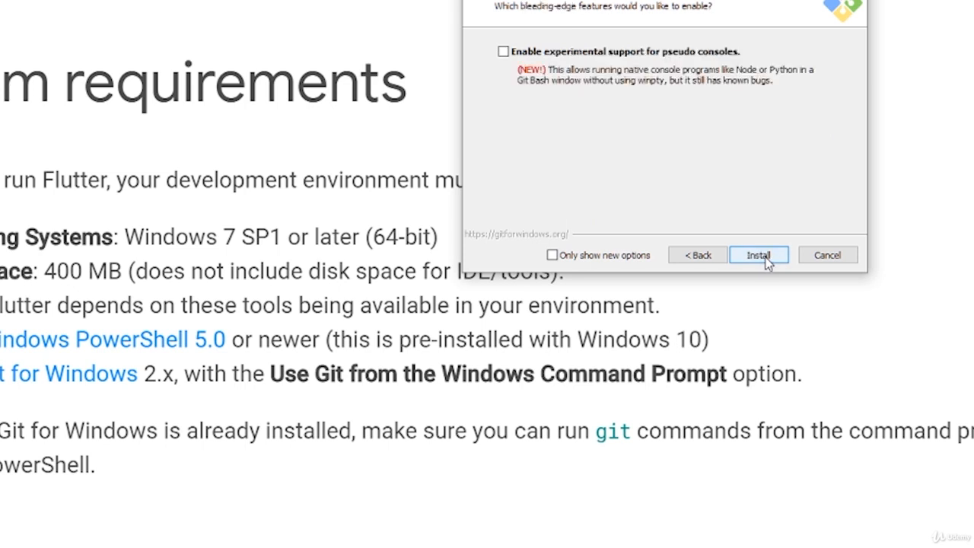
{"action": "left_click", "coordinate": [767, 260]}
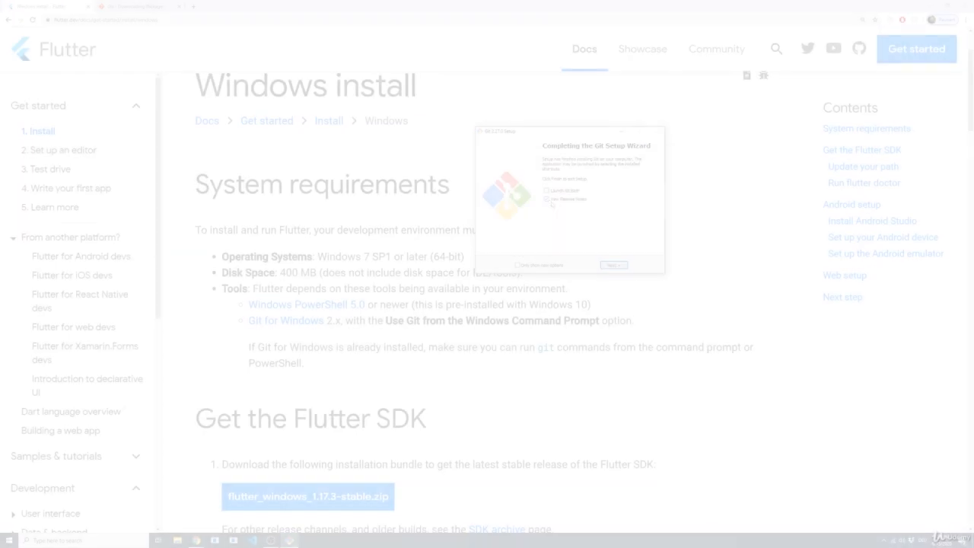
{"action": "left_click", "coordinate": [546, 200]}
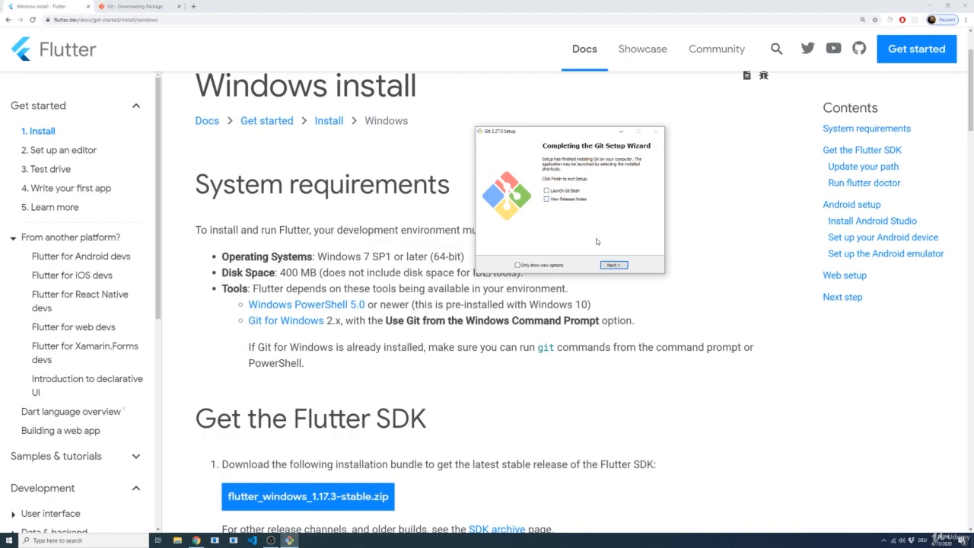
{"action": "left_click", "coordinate": [613, 265]}
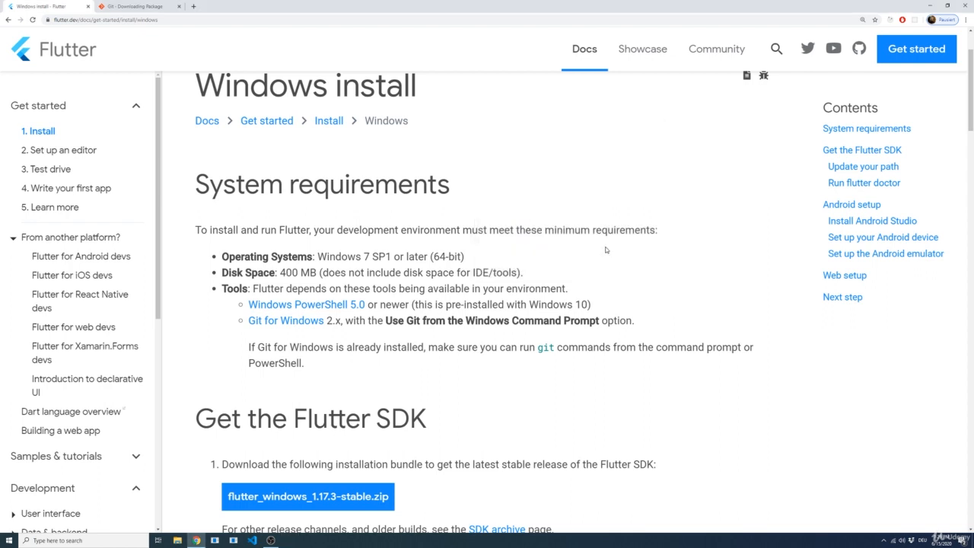
Open Windows PowerShell, run the git command to check that Git is available, and close the window
{"action": "key", "text": "super"}
{"action": "type", "text": "power"}
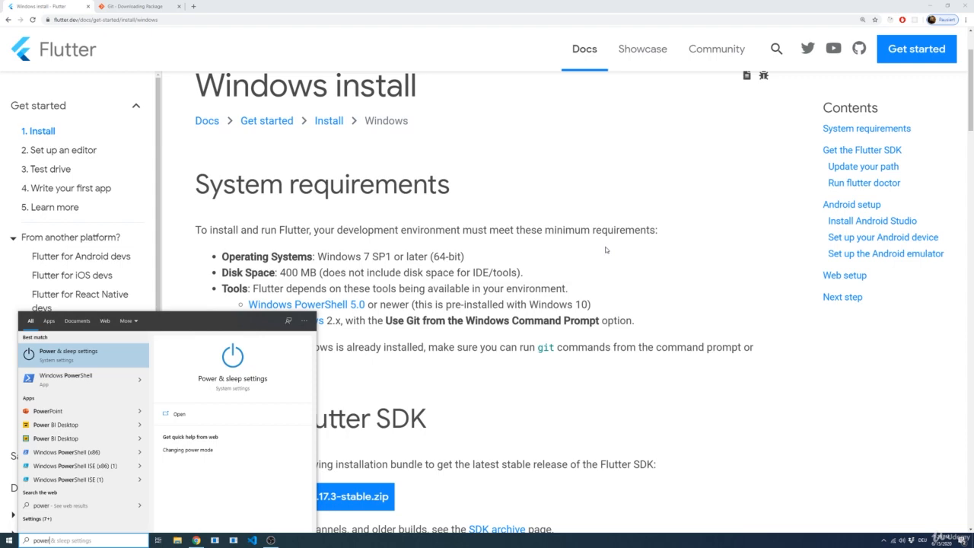
{"action": "key", "text": "Down"}
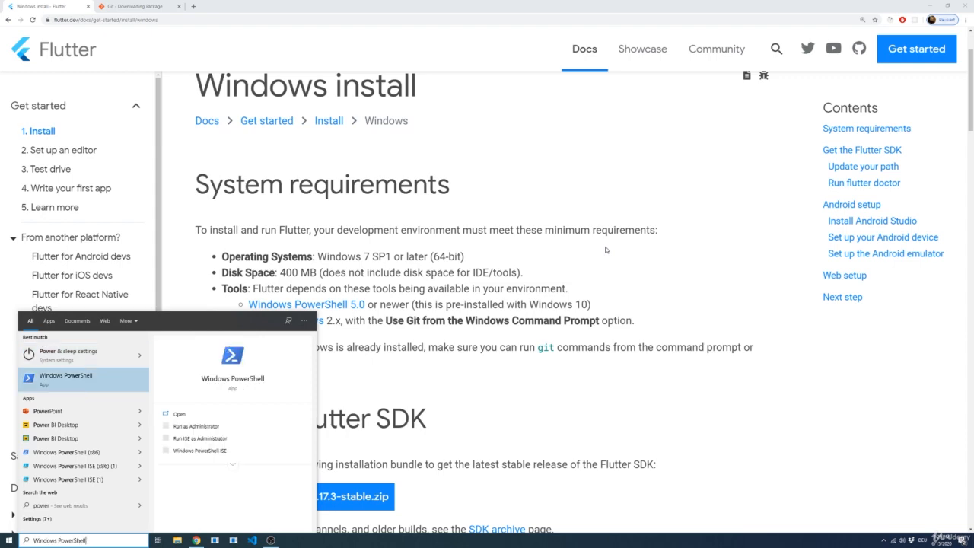
{"action": "key", "text": "Return"}
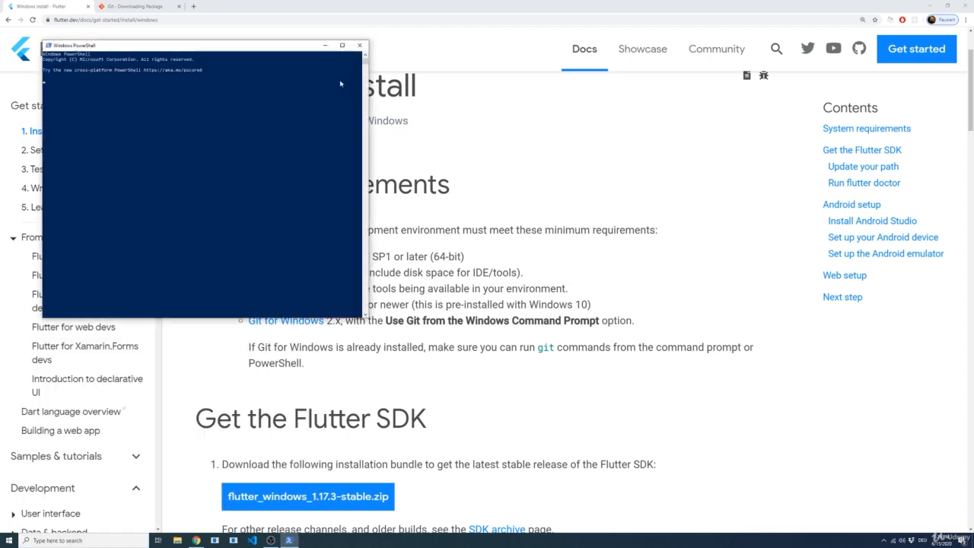
{"action": "left_click", "coordinate": [323, 131]}
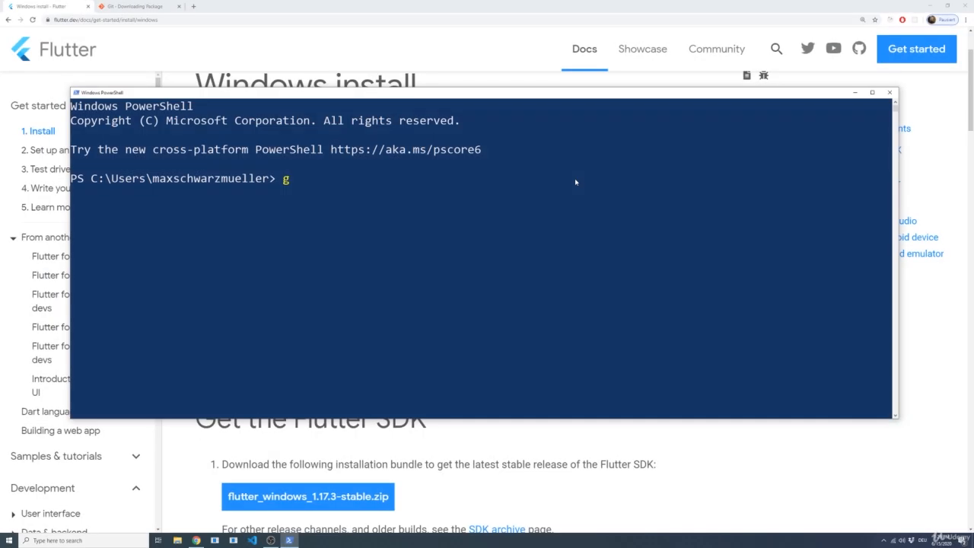
{"action": "type", "text": "it"}
{"action": "key", "text": "Return"}
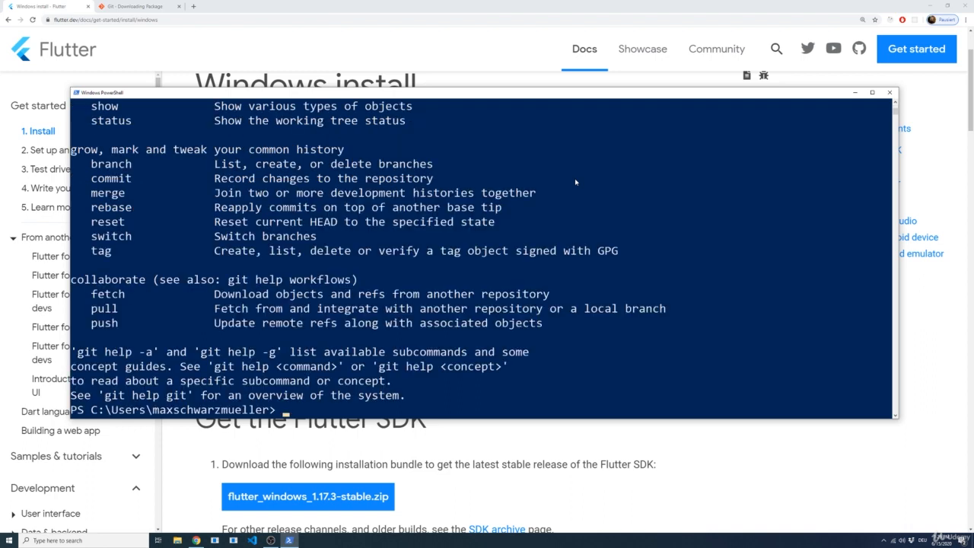
{"action": "left_click", "coordinate": [890, 93]}
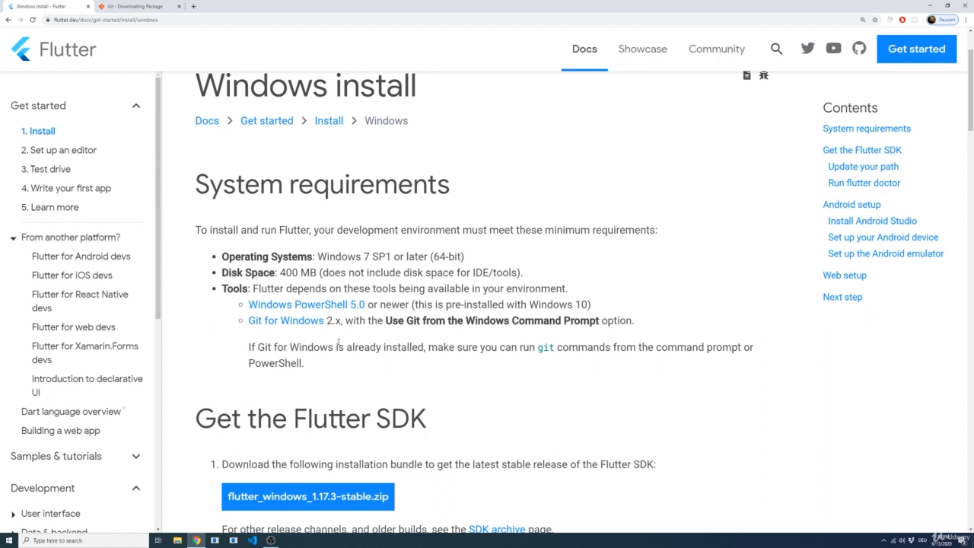
Download flutter_windows_1.17.3-stable.zip from the "Get the Flutter SDK" section and open the downloaded archive
{"action": "scroll", "coordinate": [317, 325], "scroll_direction": "down", "scroll_amount": 1}
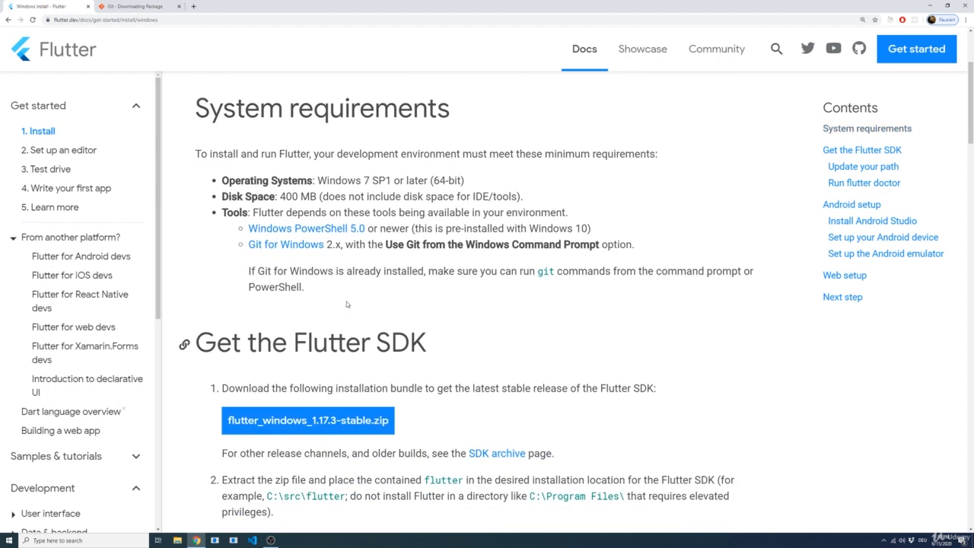
{"action": "scroll", "coordinate": [346, 305], "scroll_direction": "down", "scroll_amount": 2}
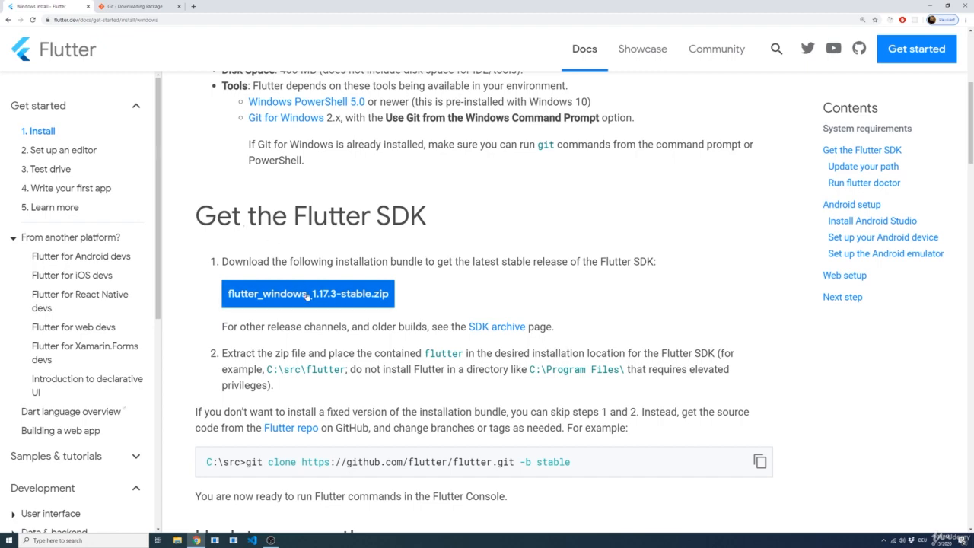
{"action": "left_click", "coordinate": [336, 298]}
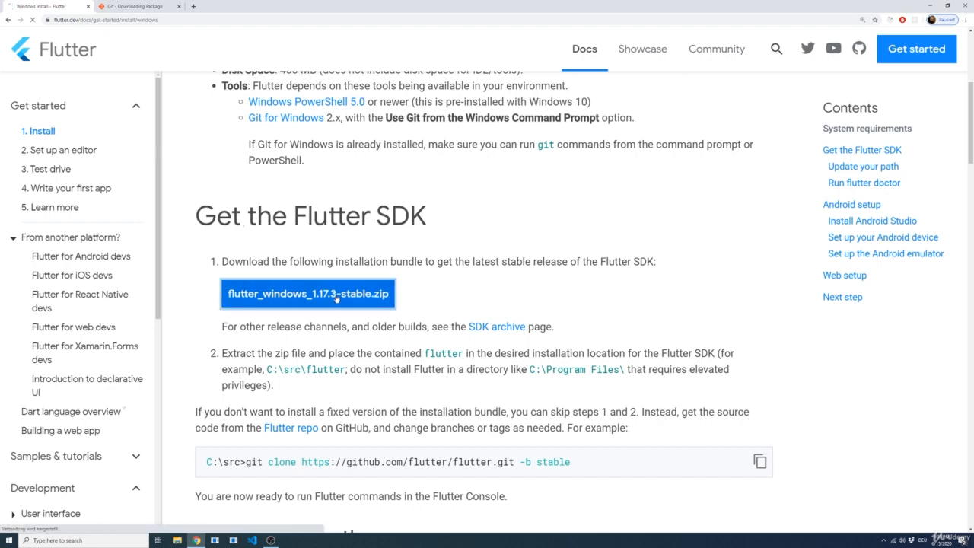
{"action": "left_click", "coordinate": [391, 261]}
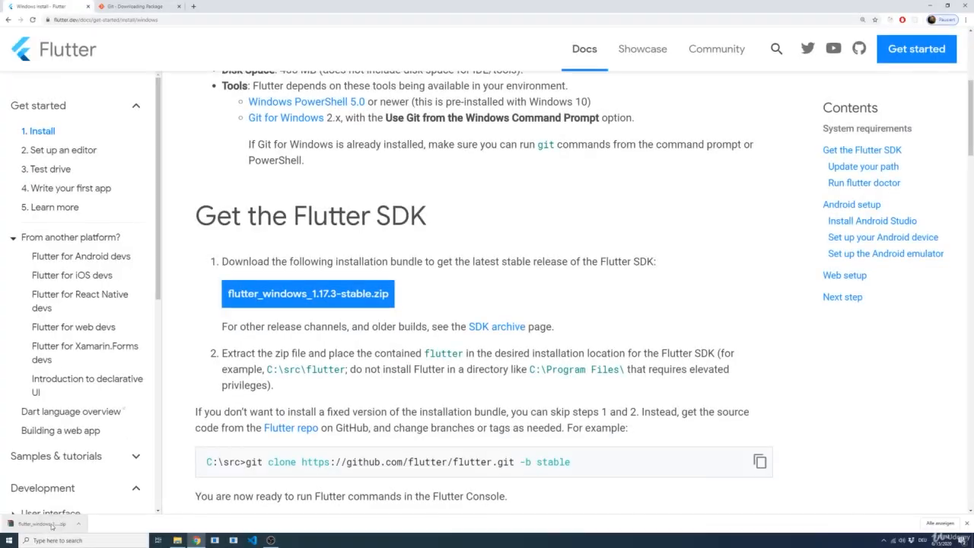
{"action": "left_click", "coordinate": [47, 523]}
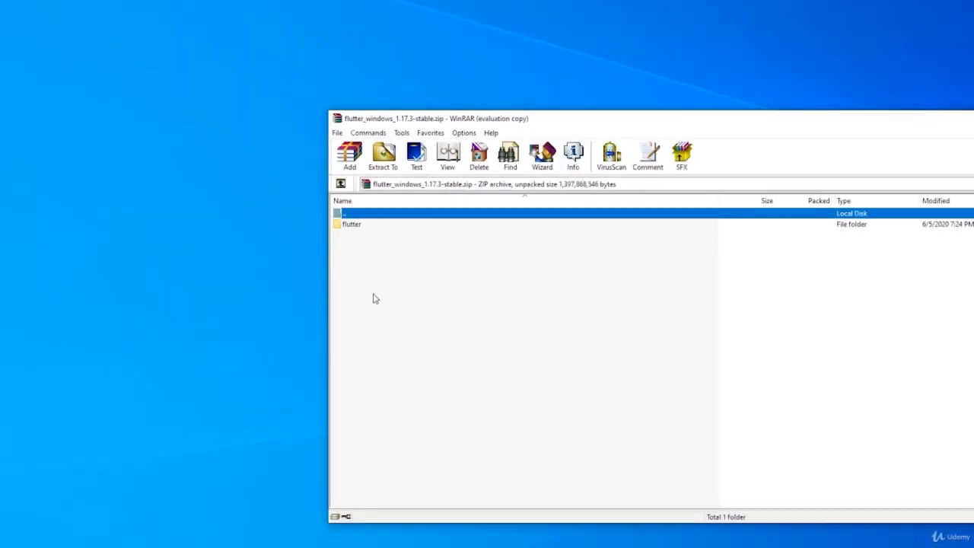
Extract the flutter folder from the archive into D:\development
{"action": "left_click", "coordinate": [355, 230]}
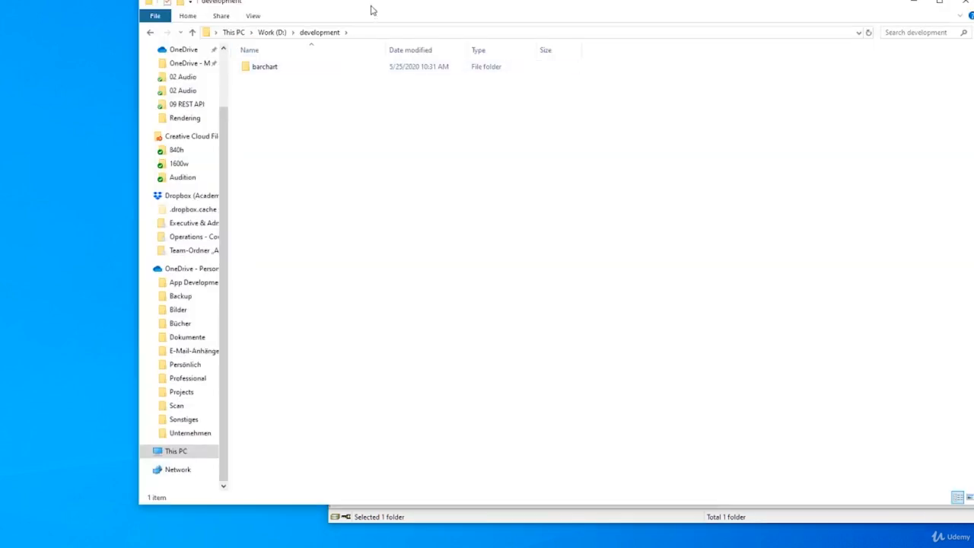
{"action": "left_click_drag", "start_coordinate": [372, 8], "coordinate": [234, 55]}
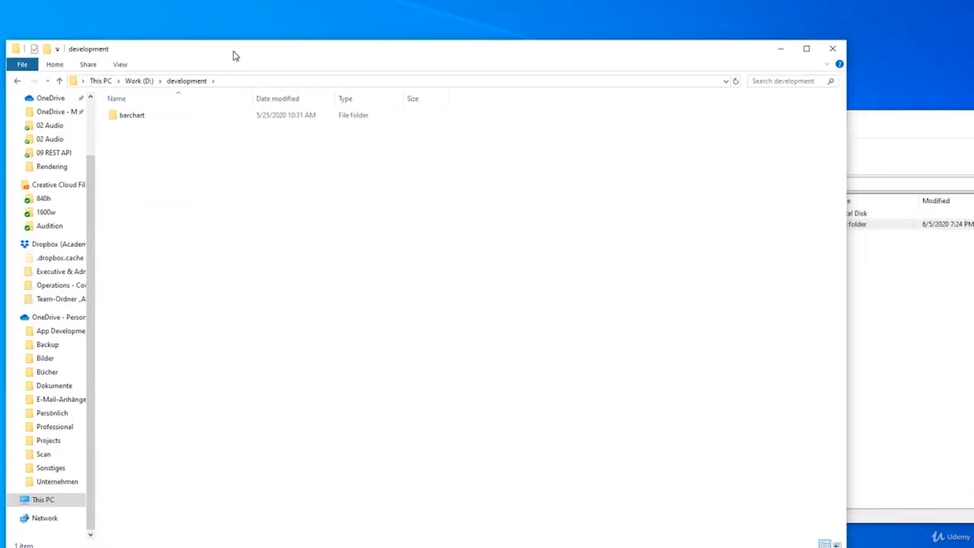
{"action": "left_click", "coordinate": [238, 82]}
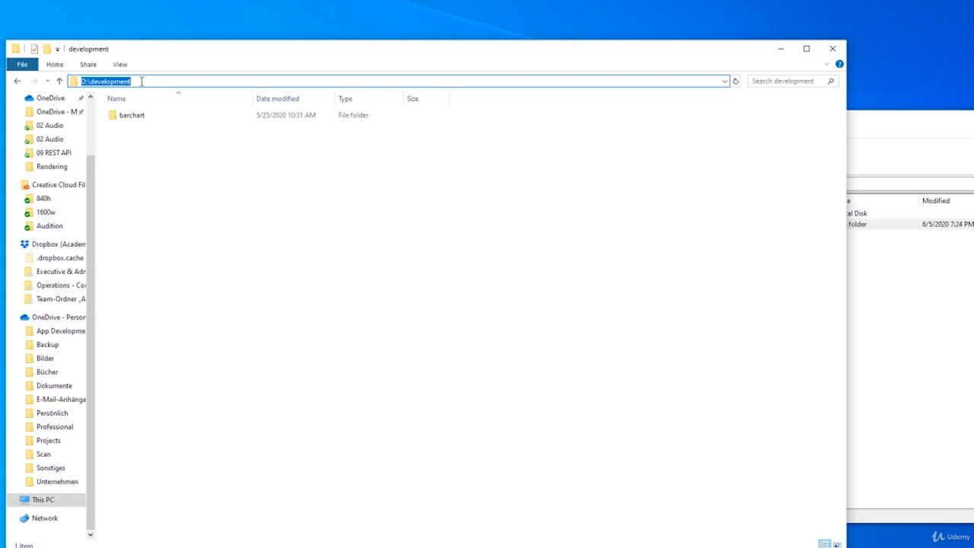
{"action": "left_click_drag", "start_coordinate": [141, 81], "coordinate": [98, 81]}
{"action": "left_click_drag", "start_coordinate": [175, 59], "coordinate": [115, 56]}
{"action": "left_click", "coordinate": [139, 158]}
{"action": "left_click", "coordinate": [811, 371]}
{"action": "left_click", "coordinate": [383, 239]}
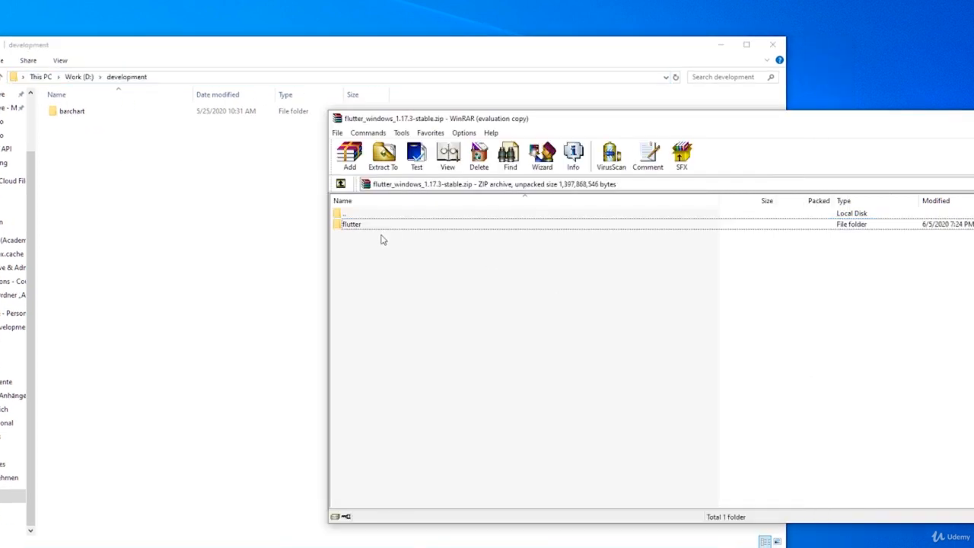
{"action": "left_click_drag", "start_coordinate": [351, 224], "coordinate": [179, 195]}
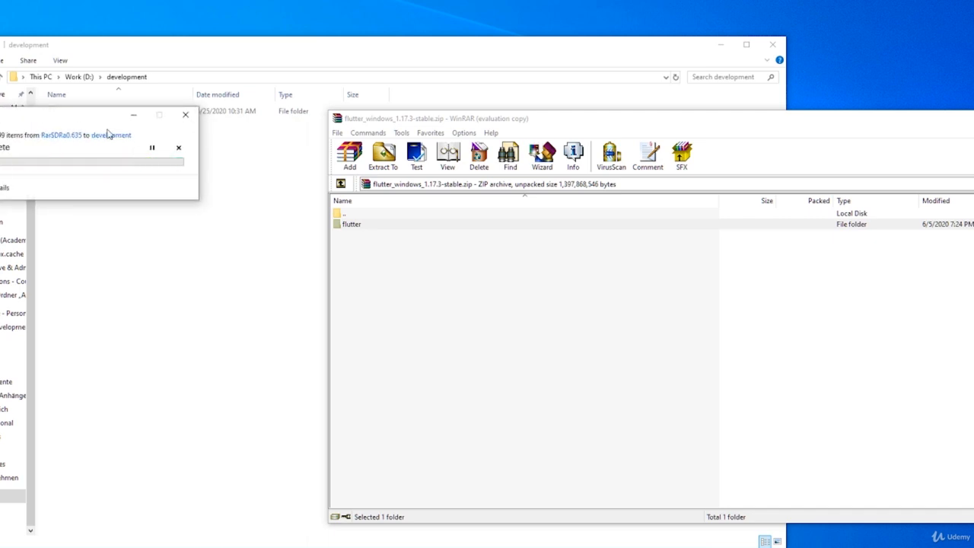
{"action": "left_click_drag", "start_coordinate": [75, 118], "coordinate": [383, 166]}
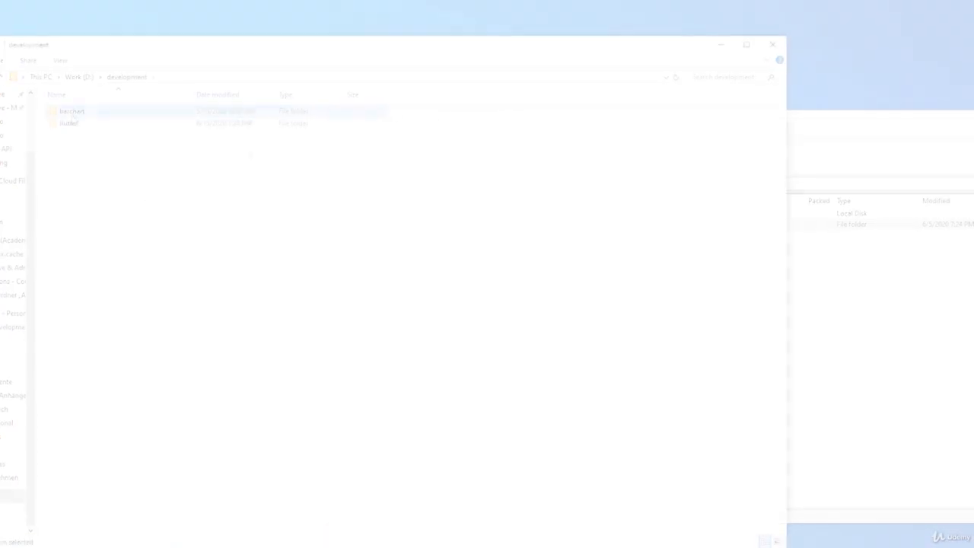
Permanently delete the barchart folder from D:\development and open the extracted flutter folder
{"action": "key", "text": "shift+Delete"}
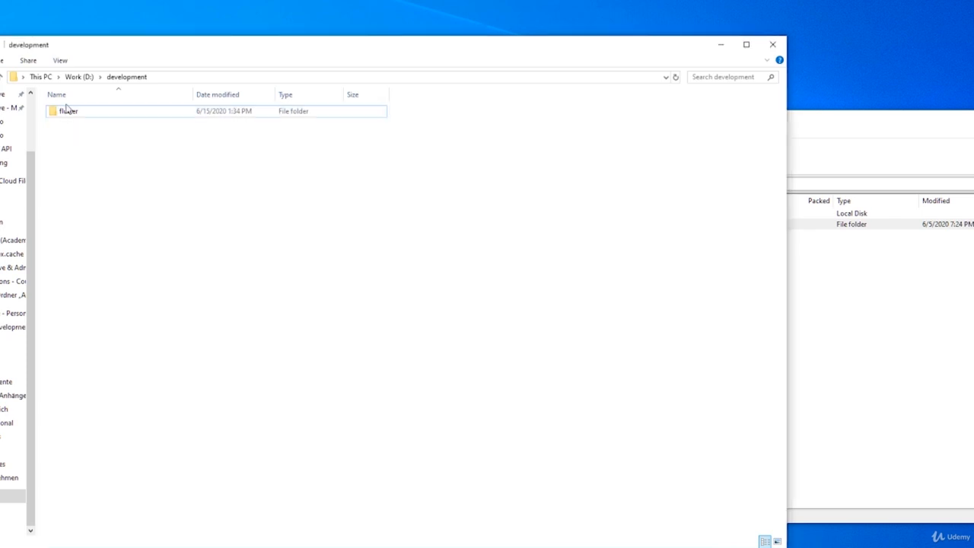
{"action": "left_click", "coordinate": [68, 114]}
{"action": "double_click", "coordinate": [67, 114]}
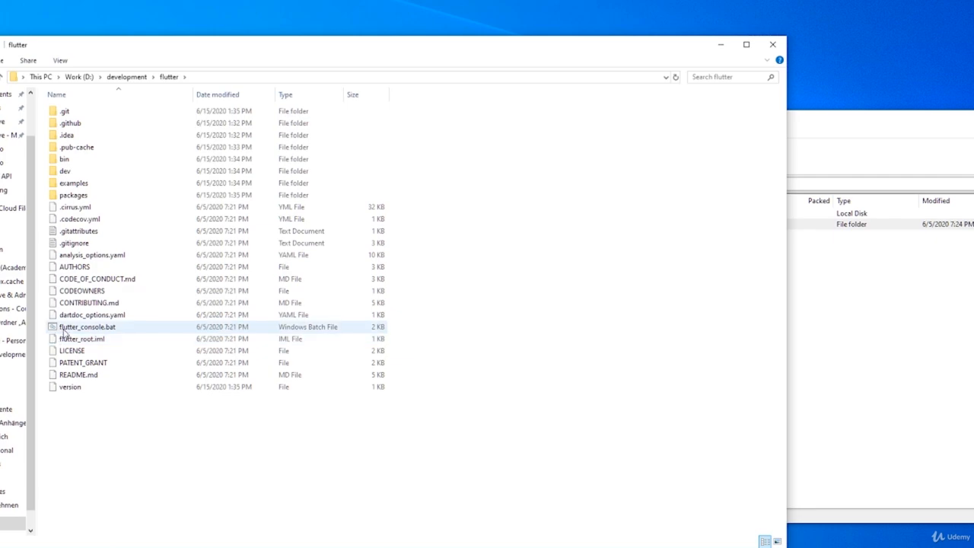
Launch flutter_console.bat from the flutter folder, reposition its window and enlarge the console text
{"action": "left_click", "coordinate": [65, 329]}
{"action": "double_click", "coordinate": [105, 328]}
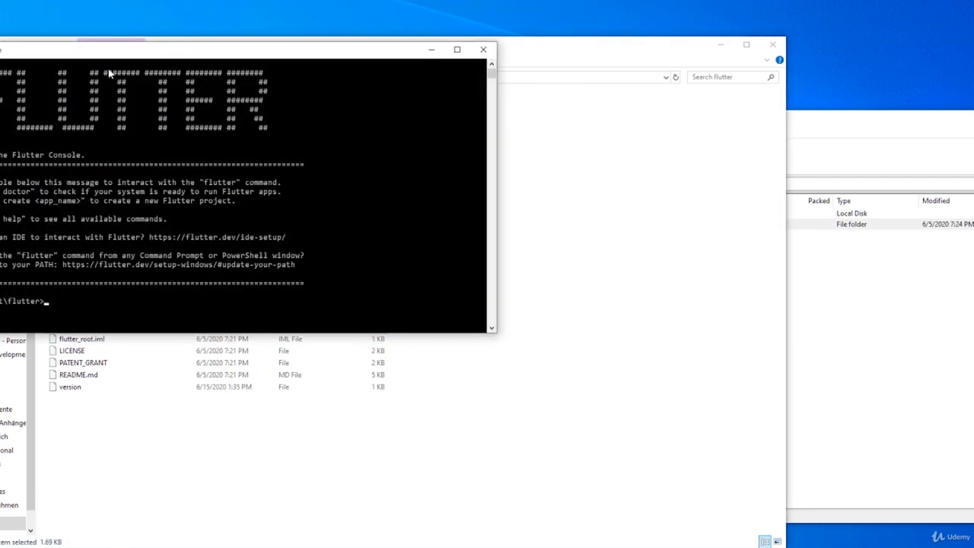
{"action": "left_click_drag", "start_coordinate": [103, 51], "coordinate": [255, 105]}
{"action": "left_click", "coordinate": [261, 191]}
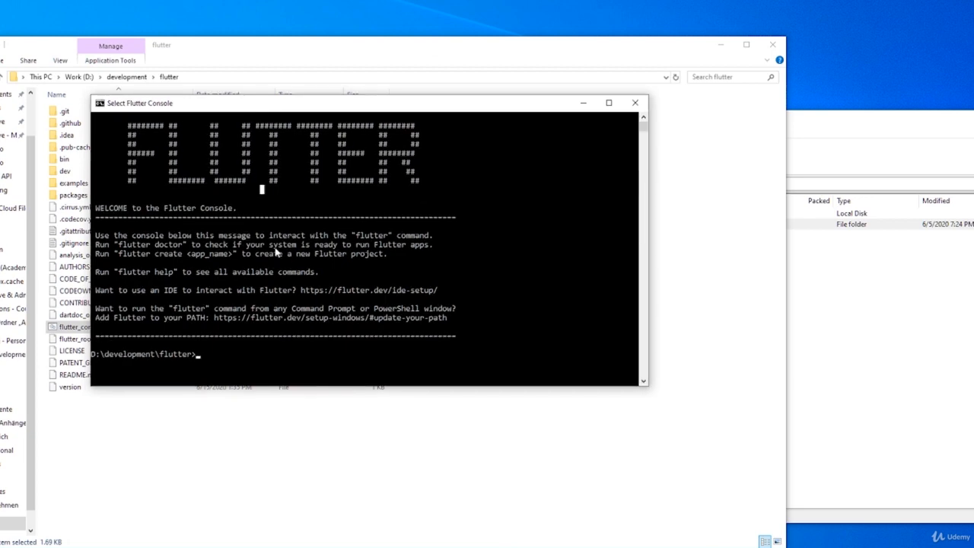
{"action": "scroll", "coordinate": [232, 313], "scroll_direction": "up", "scroll_amount": 2, "text": "ctrl"}
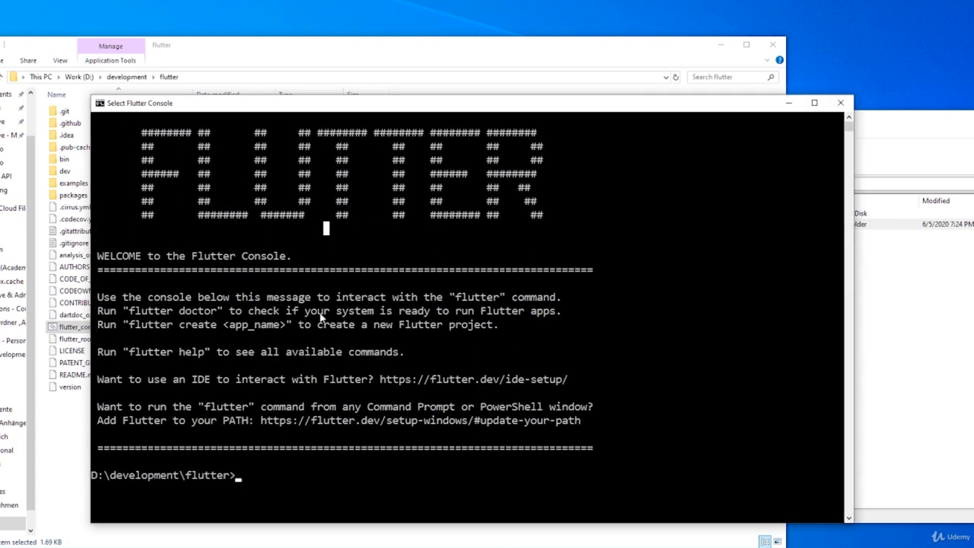
{"action": "scroll", "coordinate": [287, 130], "scroll_direction": "up", "scroll_amount": 1, "text": "ctrl"}
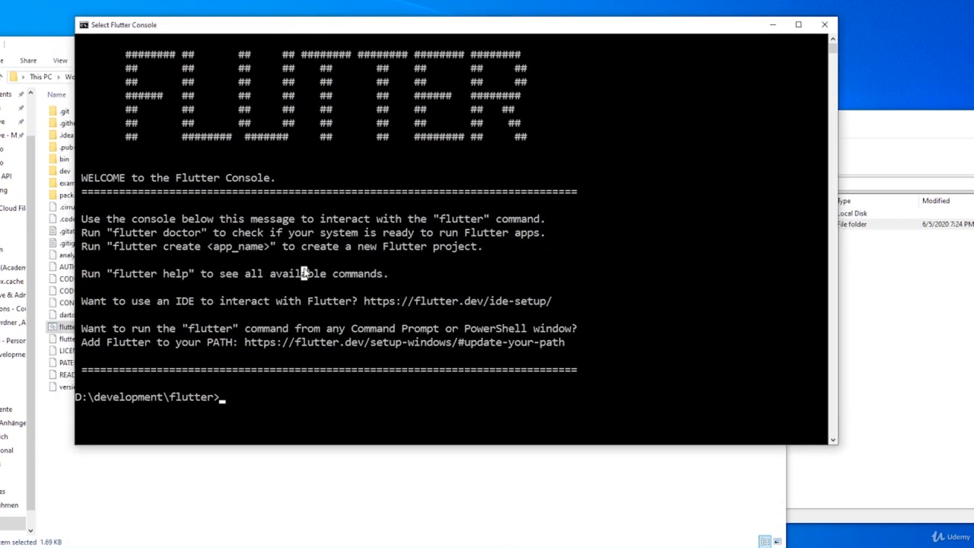
Run the flutter command in the Flutter Console
{"action": "type", "text": "flutter"}
{"action": "key", "text": "Return"}
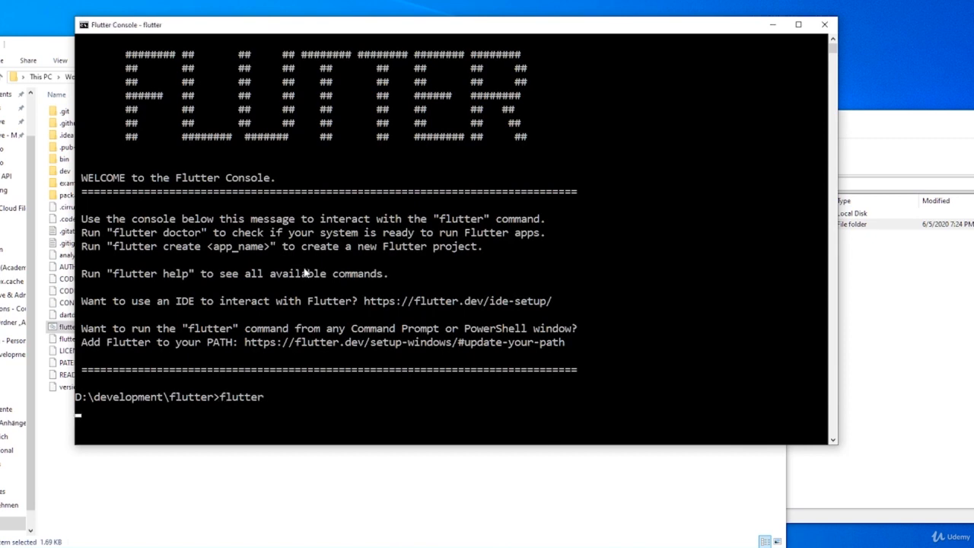
Review the flutter command's help output, highlighting the create and run entries in the list of available commands
{"action": "scroll", "coordinate": [196, 315], "scroll_direction": "up", "scroll_amount": 7}
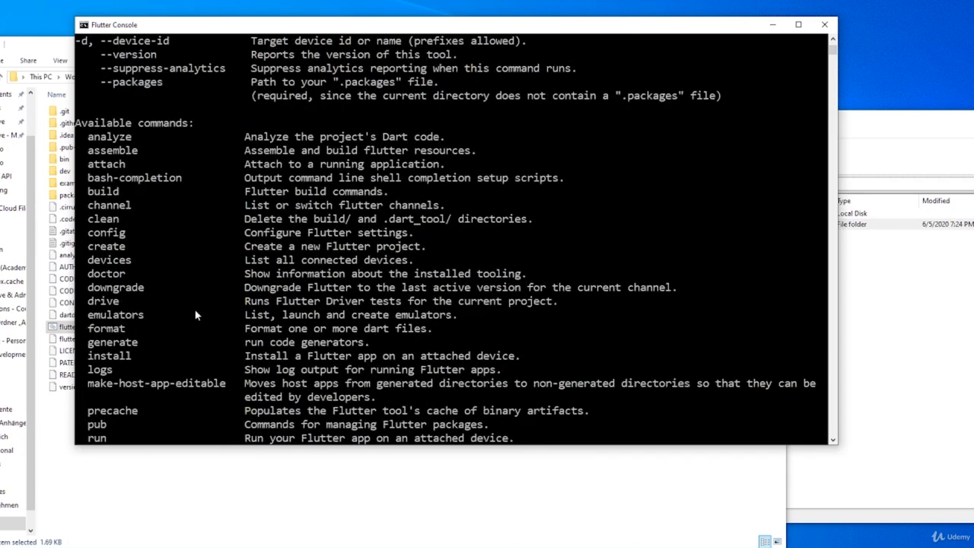
{"action": "scroll", "coordinate": [196, 315], "scroll_direction": "up", "scroll_amount": 3}
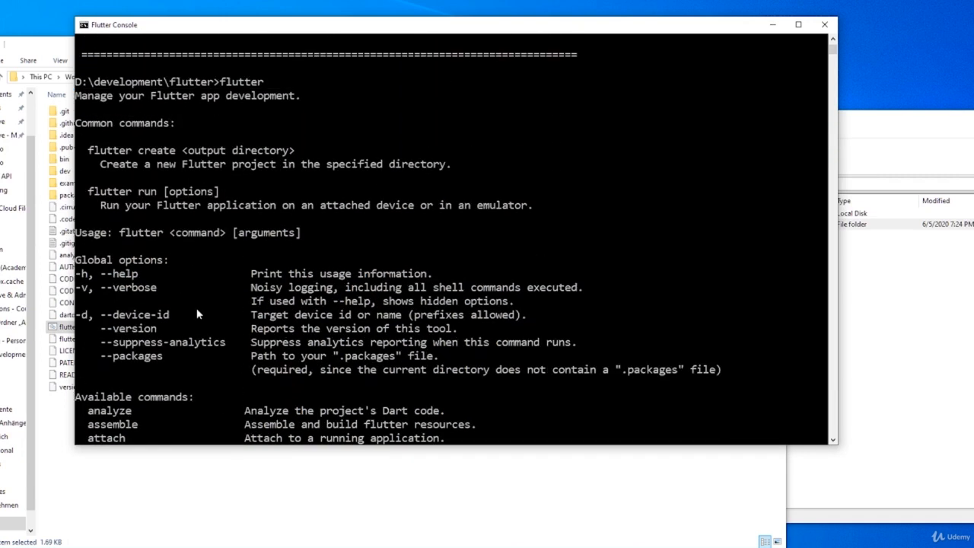
{"action": "scroll", "coordinate": [213, 259], "scroll_direction": "up", "scroll_amount": 1}
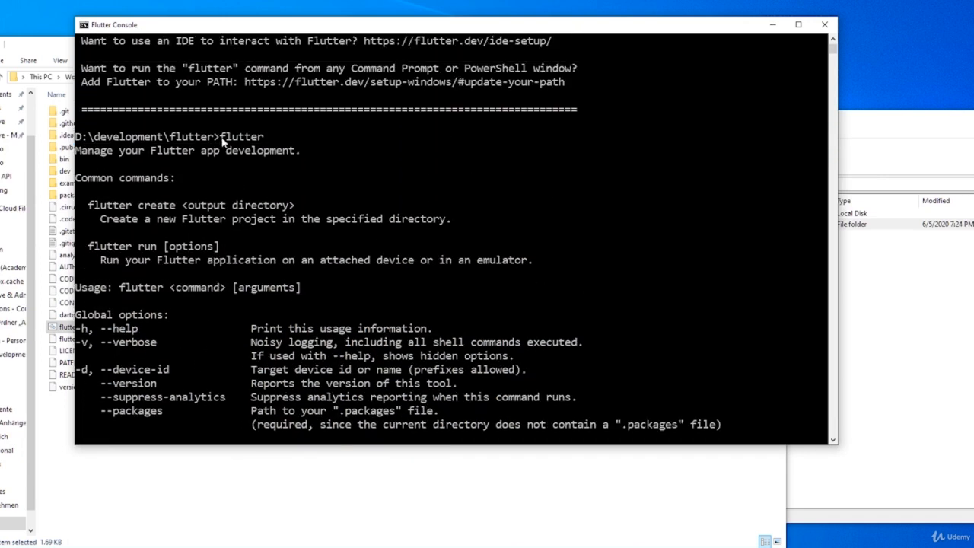
{"action": "left_click_drag", "start_coordinate": [215, 137], "coordinate": [275, 140]}
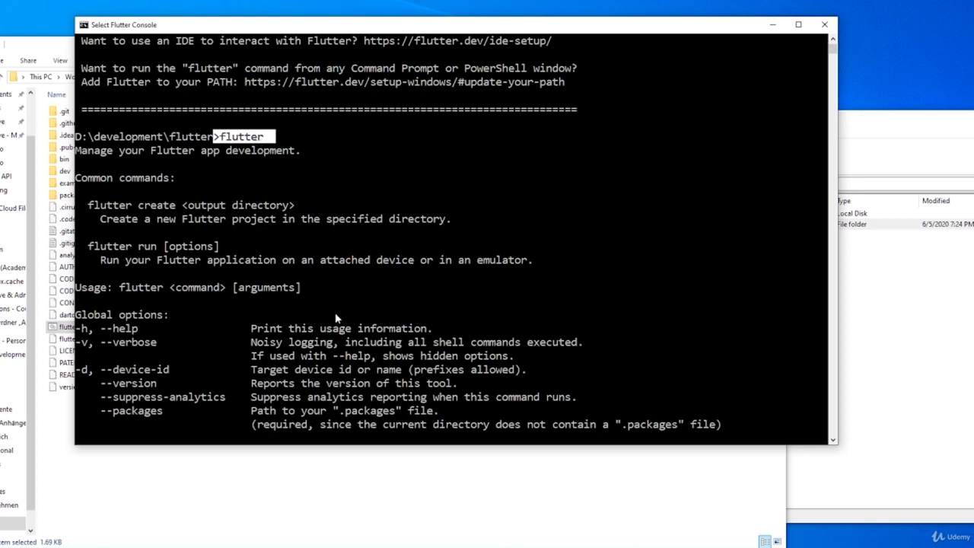
{"action": "scroll", "coordinate": [272, 213], "scroll_direction": "down", "scroll_amount": 3}
{"action": "scroll", "coordinate": [266, 219], "scroll_direction": "down", "scroll_amount": 5}
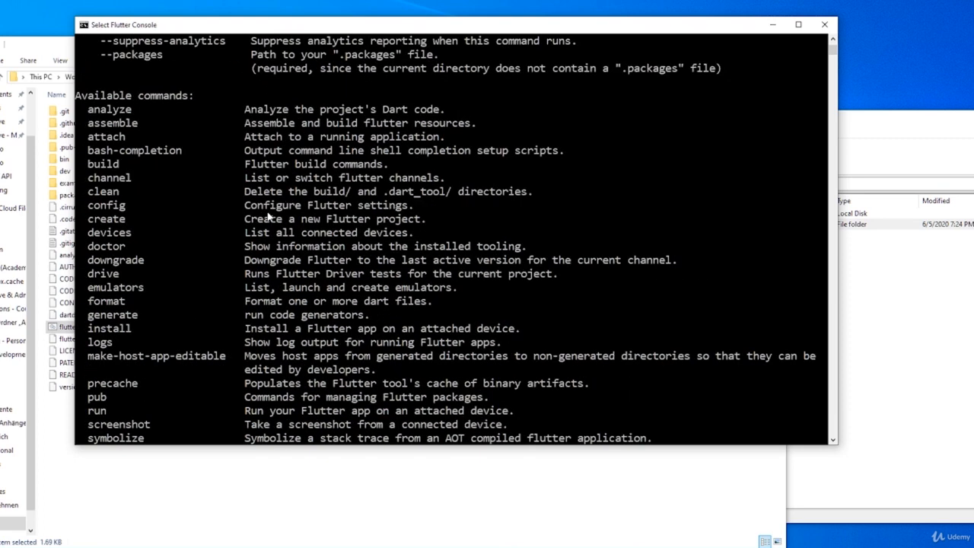
{"action": "left_click_drag", "start_coordinate": [81, 220], "coordinate": [131, 222]}
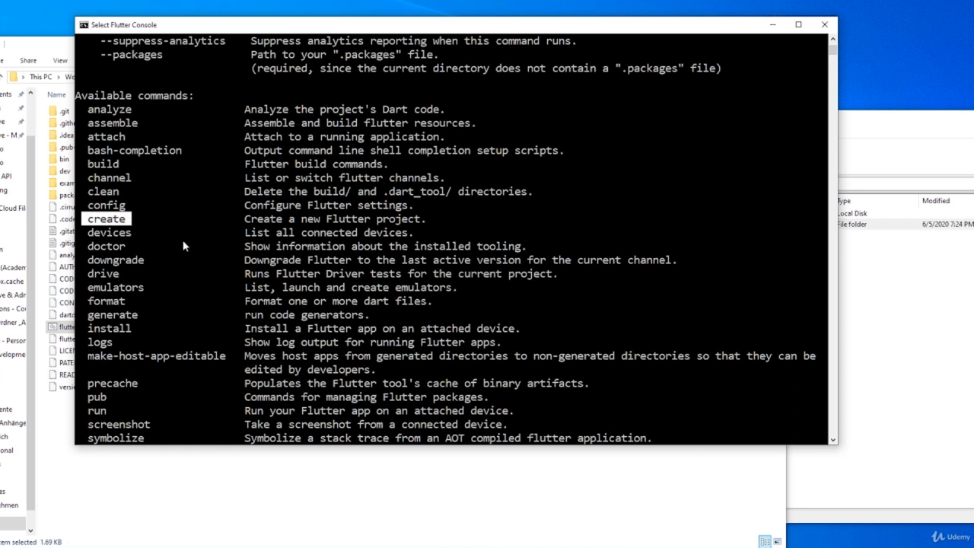
{"action": "scroll", "coordinate": [183, 246], "scroll_direction": "down", "scroll_amount": 2}
{"action": "left_click_drag", "start_coordinate": [82, 328], "coordinate": [122, 327]}
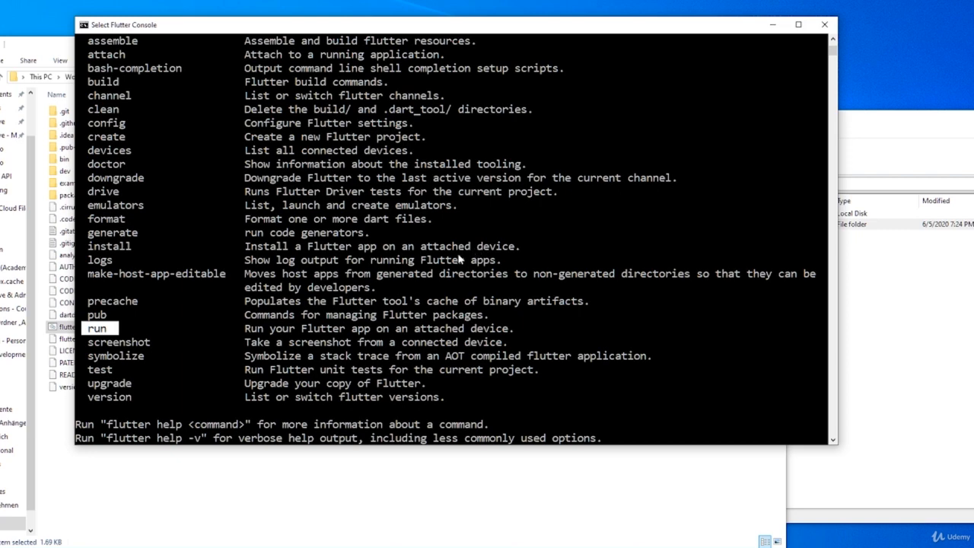
{"action": "scroll", "coordinate": [346, 323], "scroll_direction": "down", "scroll_amount": 6}
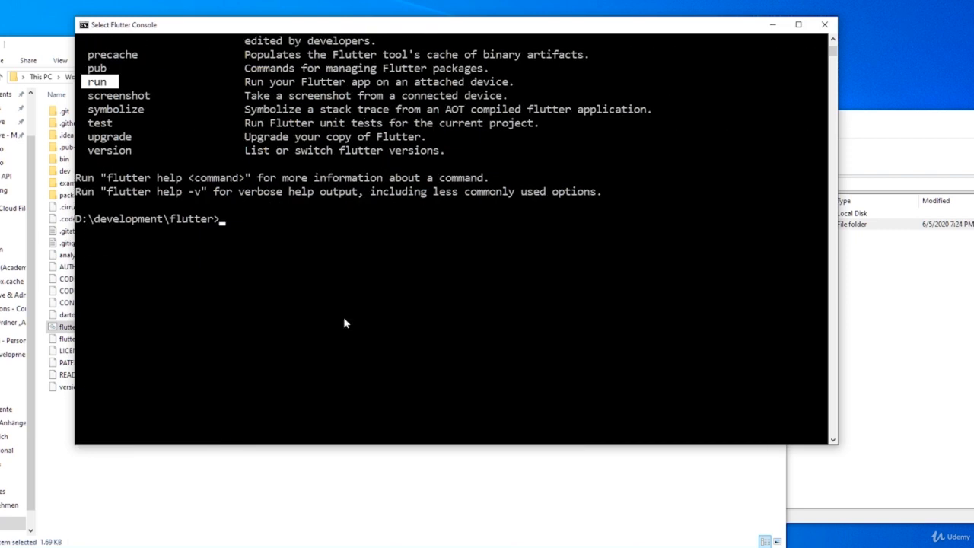
{"action": "scroll", "coordinate": [312, 164], "scroll_direction": "up", "scroll_amount": 2}
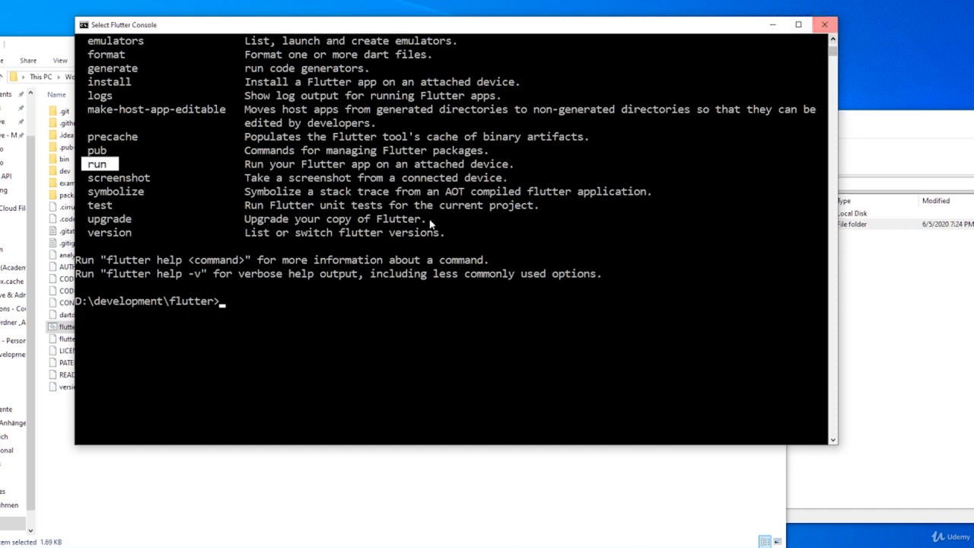
{"action": "left_click", "coordinate": [247, 311]}
{"action": "left_click", "coordinate": [222, 301]}
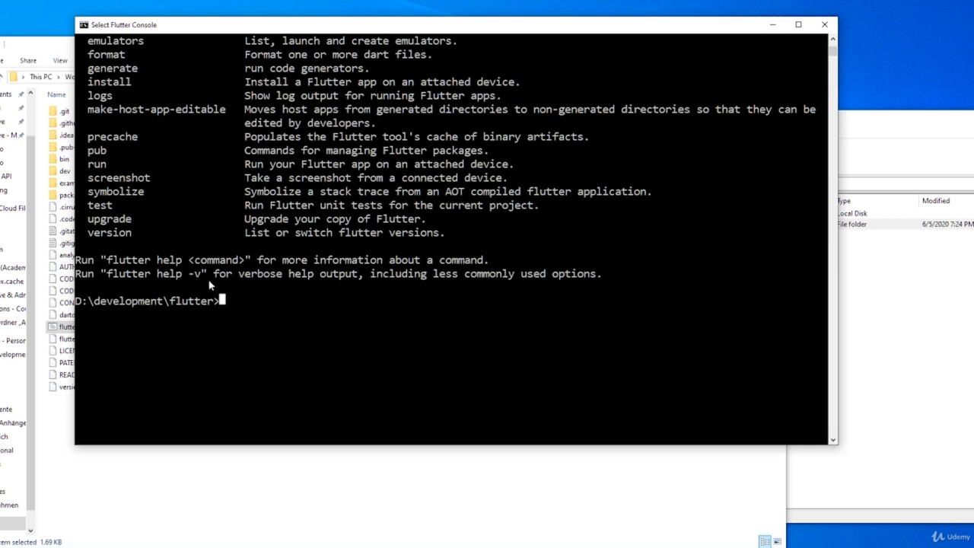
Close the Flutter Console and go back up to the development folder
{"action": "left_click", "coordinate": [823, 25]}
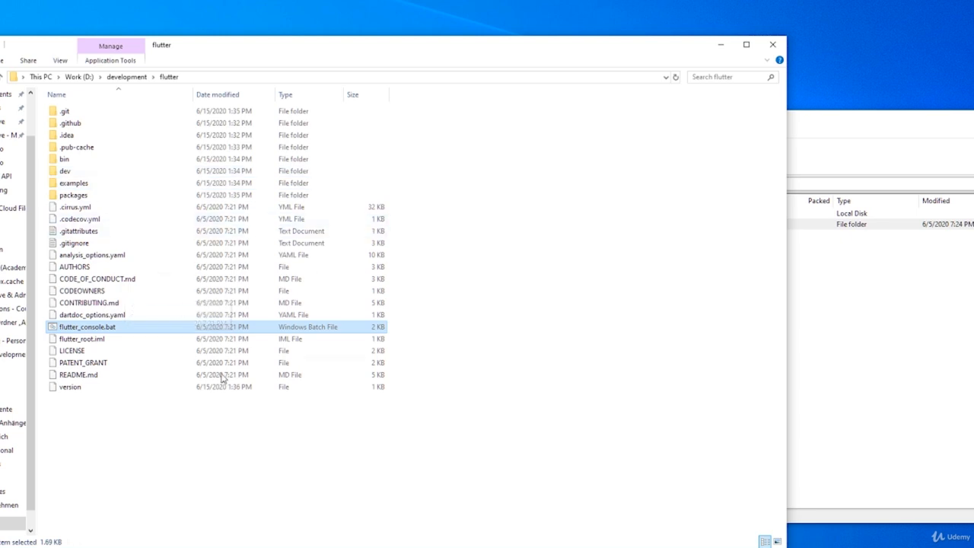
{"action": "left_click", "coordinate": [278, 462]}
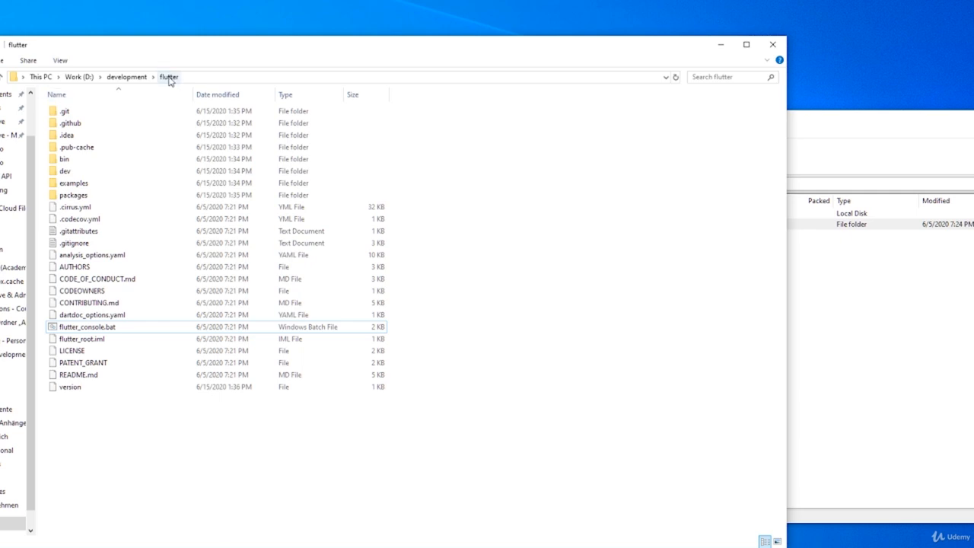
{"action": "left_click", "coordinate": [127, 77]}
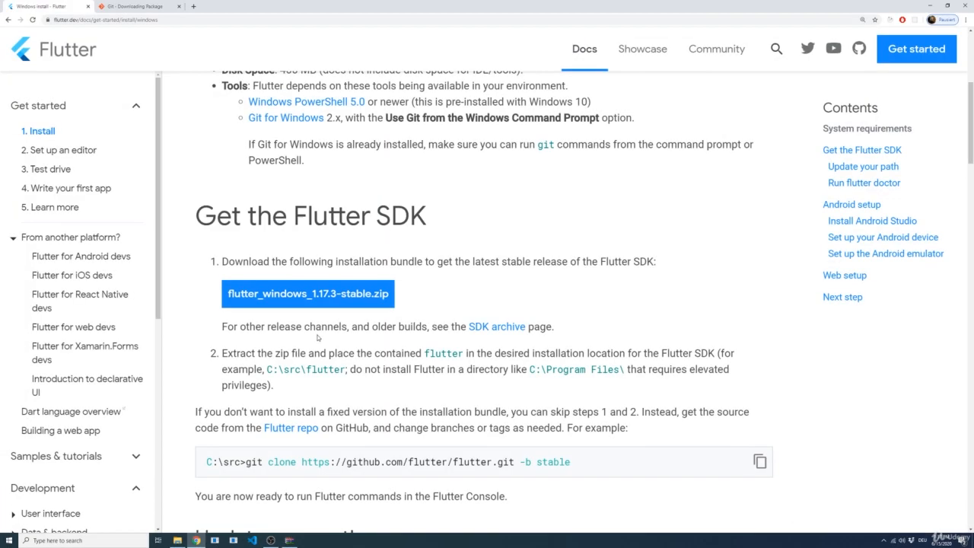
Return to the Flutter install guide in the browser and find the "Update your path" section, highlighting its heading
{"action": "scroll", "coordinate": [316, 332], "scroll_direction": "down", "scroll_amount": 1}
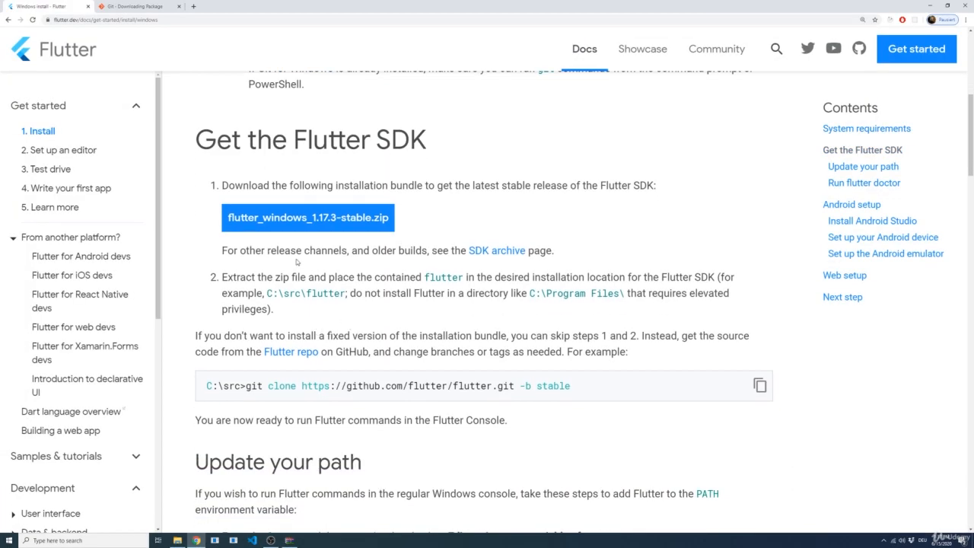
{"action": "scroll", "coordinate": [301, 290], "scroll_direction": "down", "scroll_amount": 1}
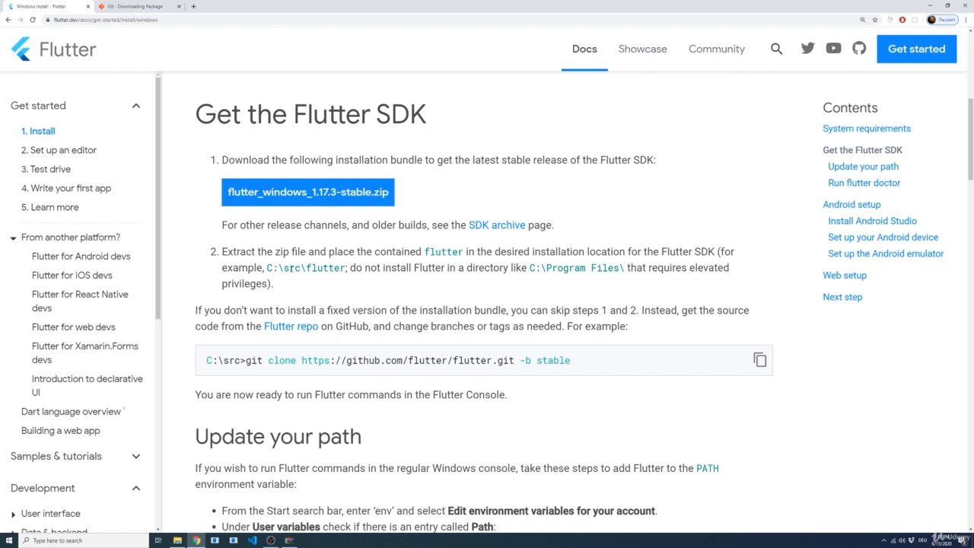
{"action": "scroll", "coordinate": [326, 296], "scroll_direction": "down", "scroll_amount": 2}
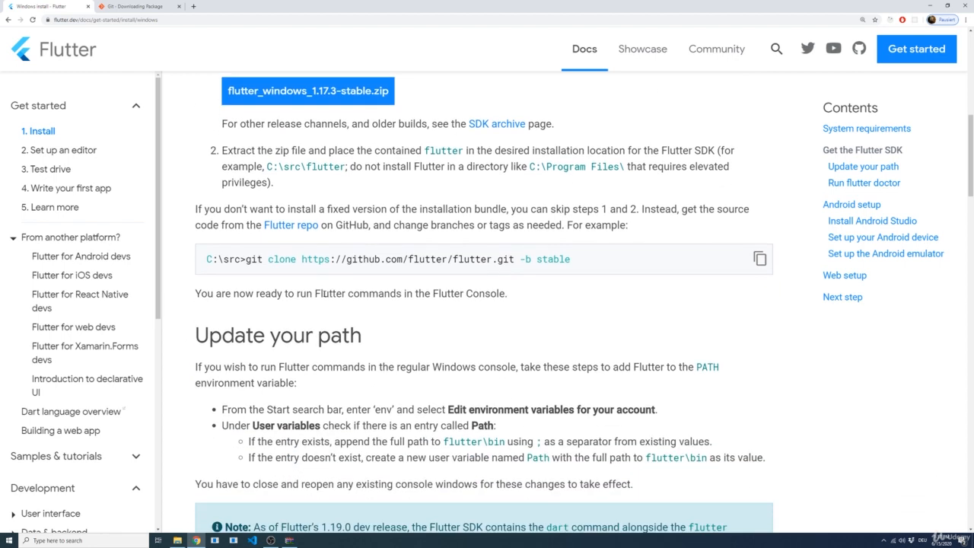
{"action": "left_click_drag", "start_coordinate": [367, 289], "coordinate": [193, 286]}
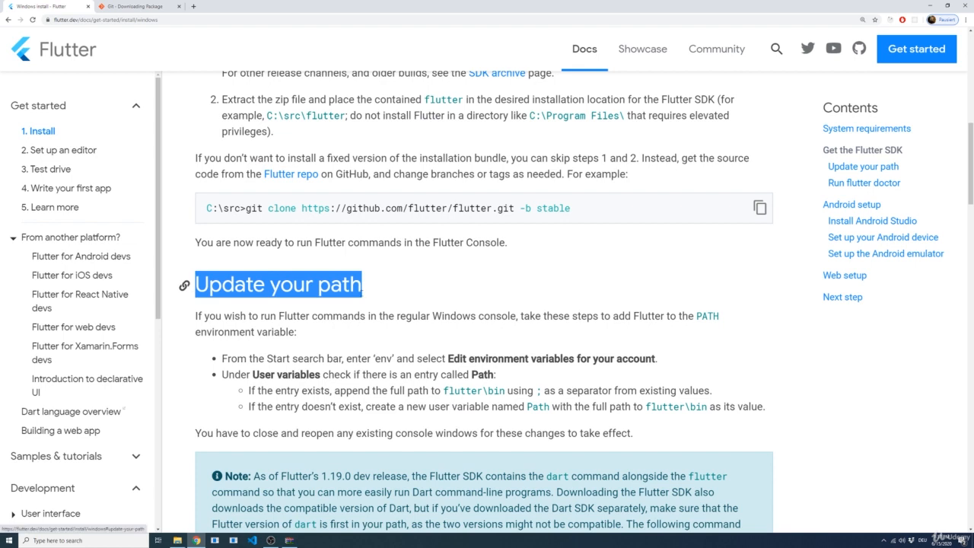
Open the flutter folder inside the development folder in File Explorer and return to the install guide in the browser
{"action": "left_click", "coordinate": [368, 294]}
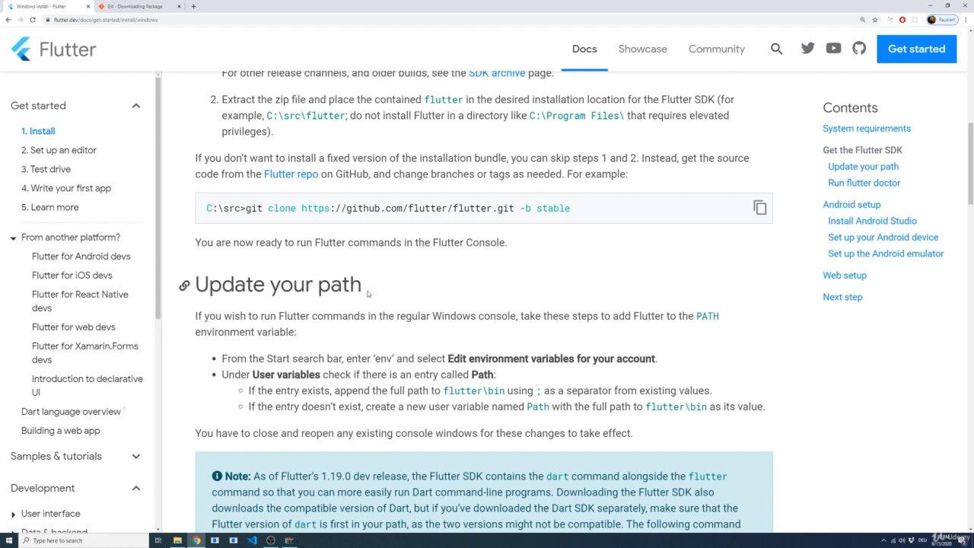
{"action": "key", "text": "alt+Tab"}
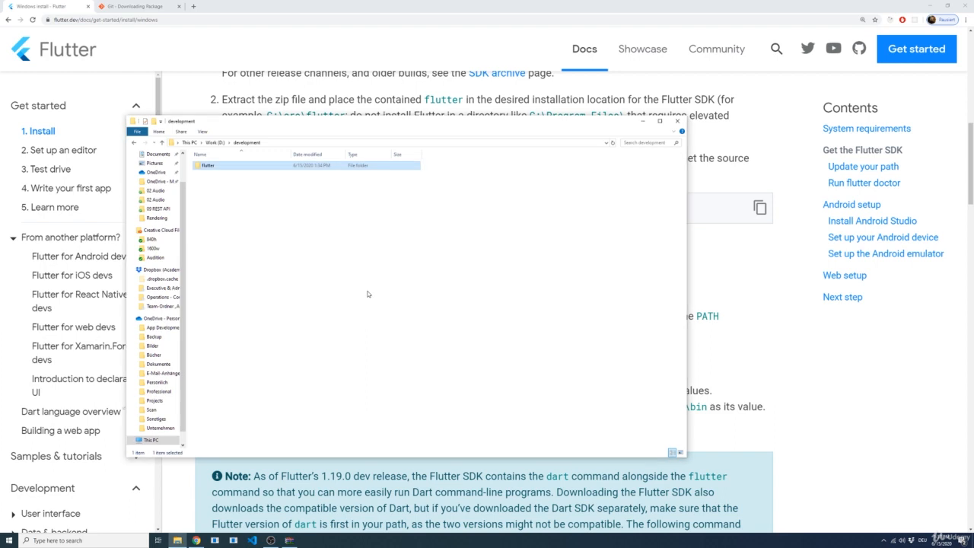
{"action": "double_click", "coordinate": [207, 170]}
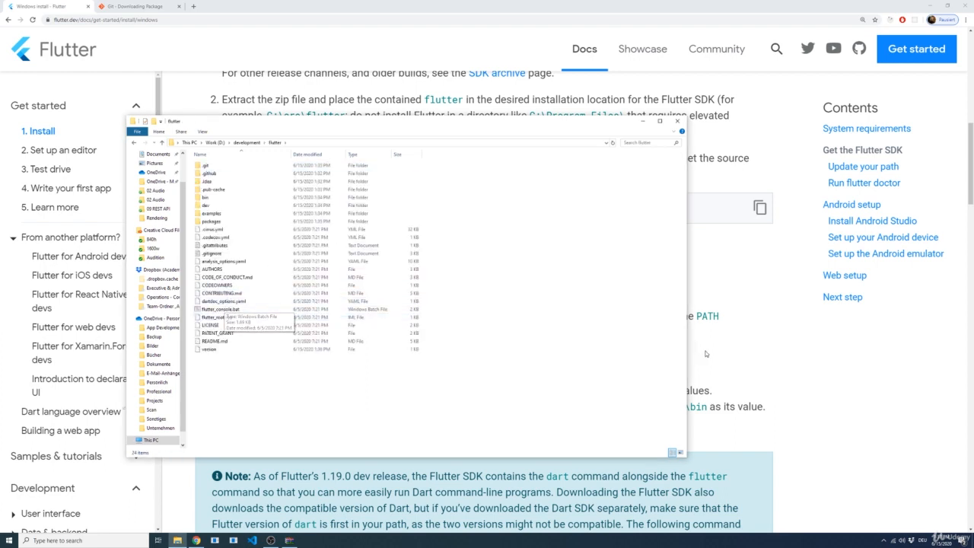
{"action": "left_click", "coordinate": [750, 333]}
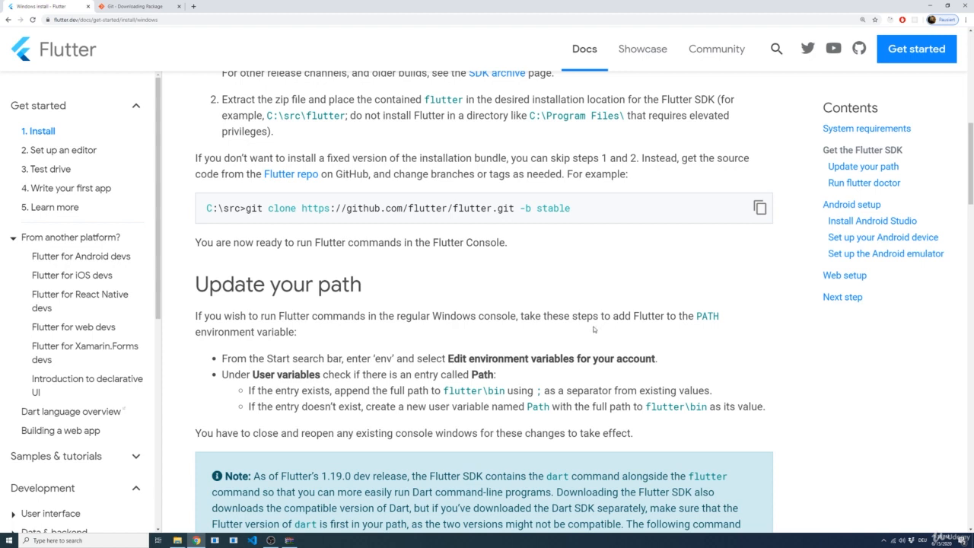
Following the guide's path instructions, search Windows for "env" and open the environment variables for your account, moving the dialog aside
{"action": "scroll", "coordinate": [593, 331], "scroll_direction": "down", "scroll_amount": 1}
{"action": "scroll", "coordinate": [713, 343], "scroll_direction": "down", "scroll_amount": 1}
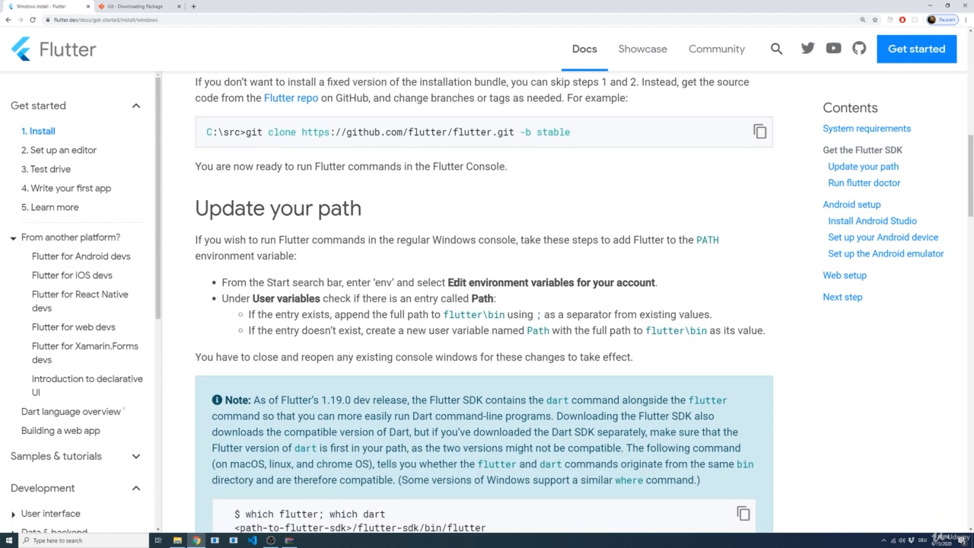
{"action": "left_click_drag", "start_coordinate": [448, 282], "coordinate": [683, 298]}
{"action": "left_click", "coordinate": [686, 299]}
{"action": "key", "text": "super"}
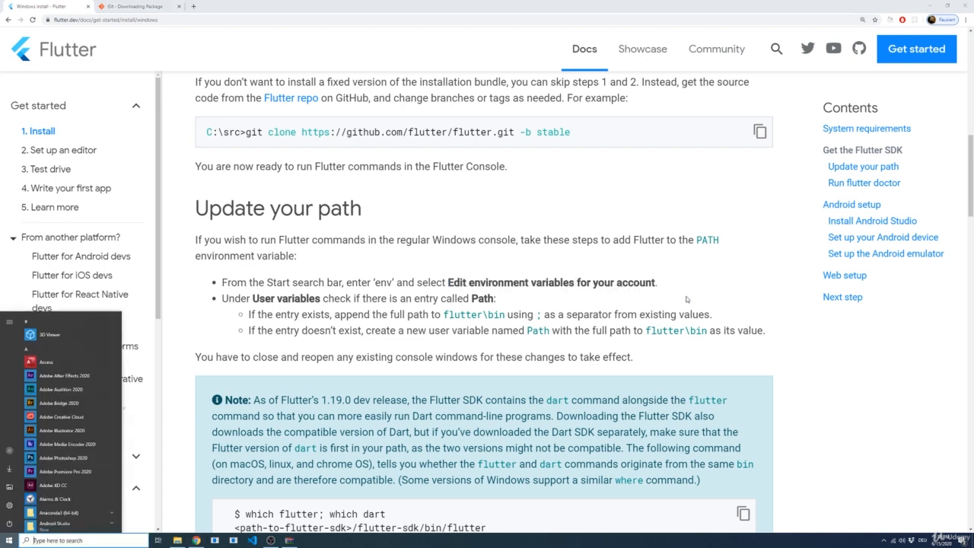
{"action": "type", "text": "env"}
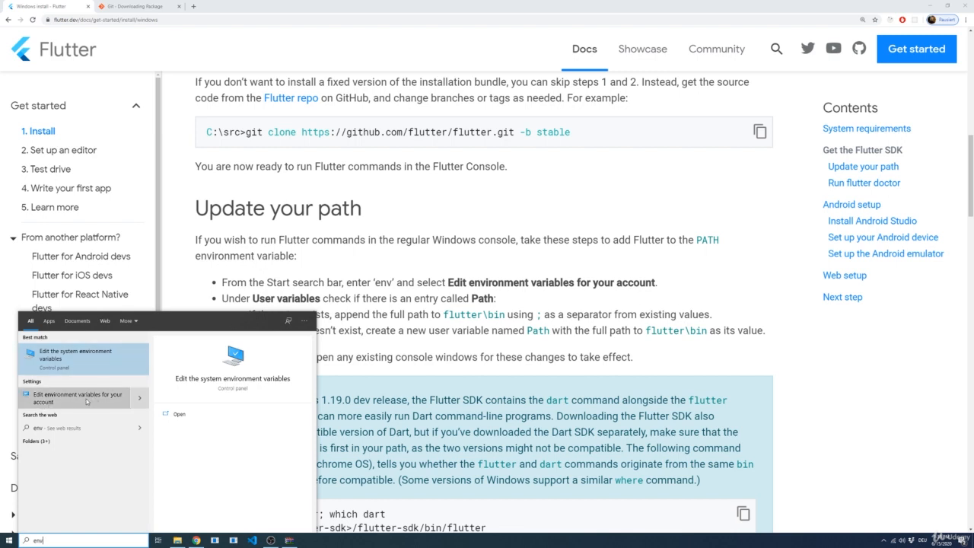
{"action": "left_click", "coordinate": [51, 403]}
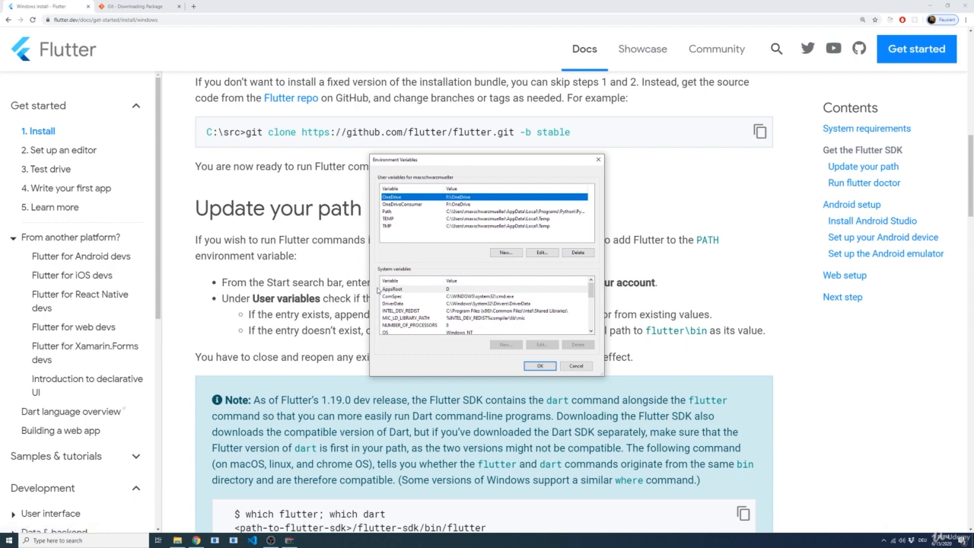
{"action": "left_click_drag", "start_coordinate": [463, 161], "coordinate": [601, 151]}
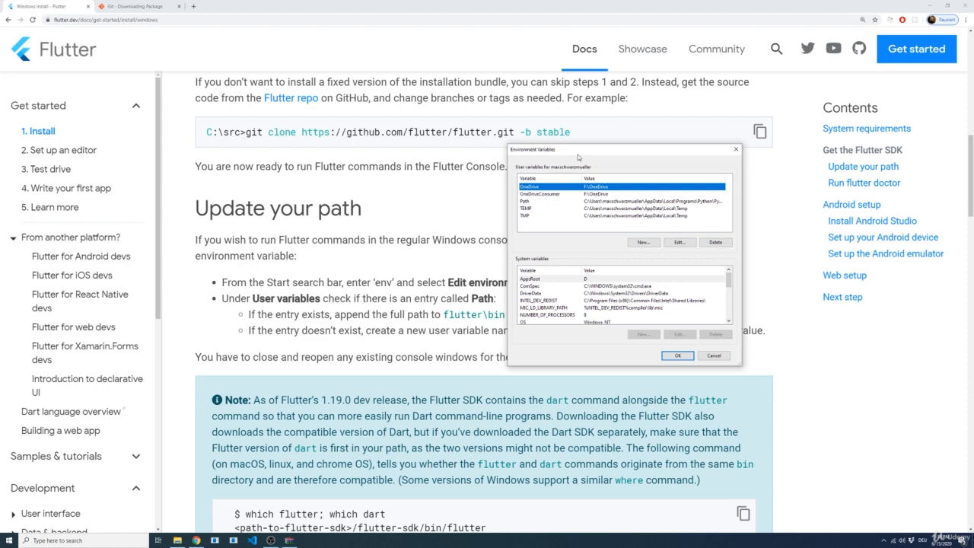
Bring the Environment Variables dialog back to the front, move it clear of the guide's instructions and select the user variable Path
{"action": "key", "text": "alt+Tab"}
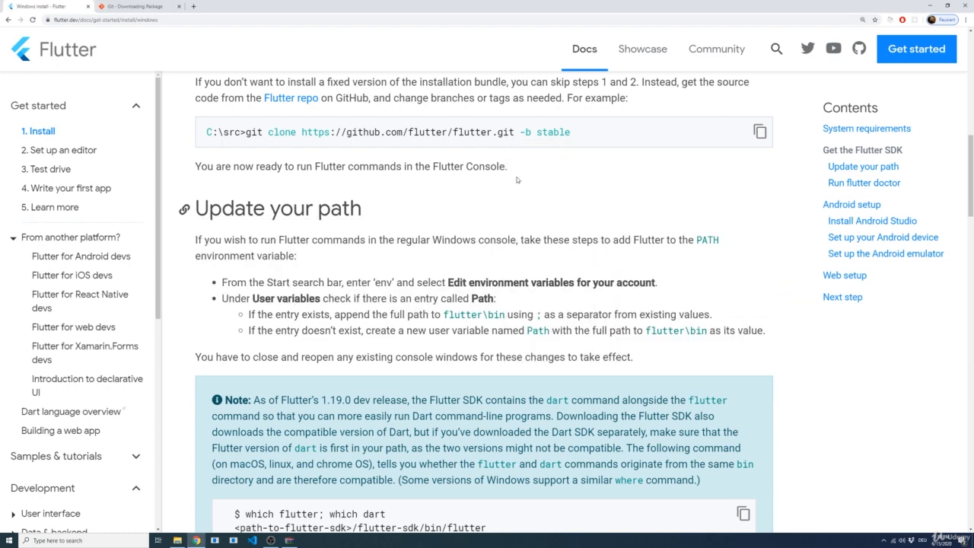
{"action": "key", "text": "alt+Tab"}
{"action": "key", "text": "alt+Tab"}
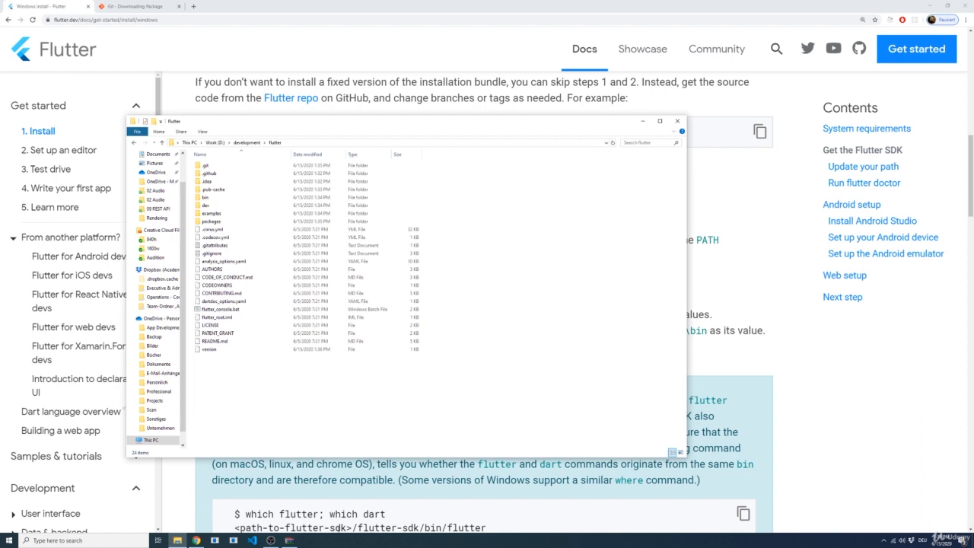
{"action": "key", "text": "alt+Tab"}
{"action": "left_click_drag", "start_coordinate": [566, 183], "coordinate": [658, 101]}
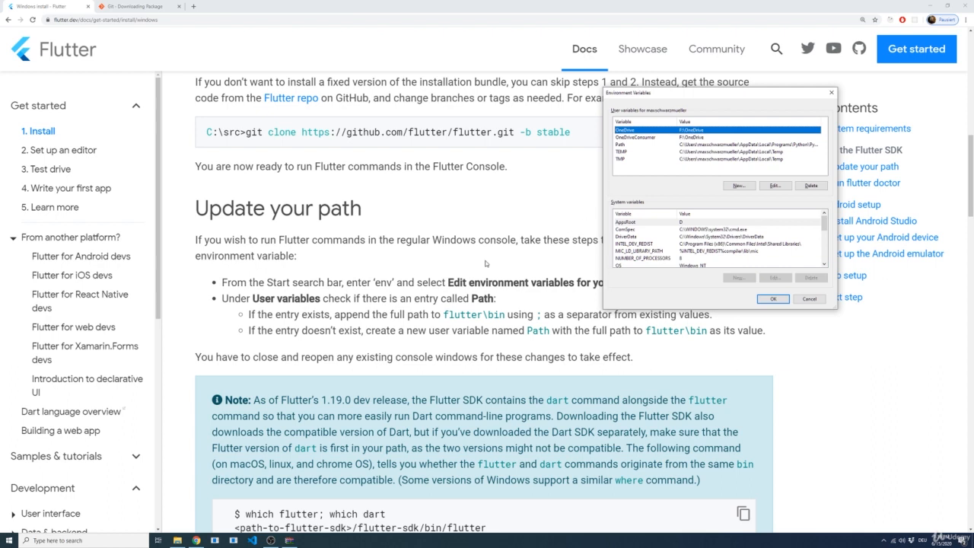
{"action": "left_click", "coordinate": [629, 145]}
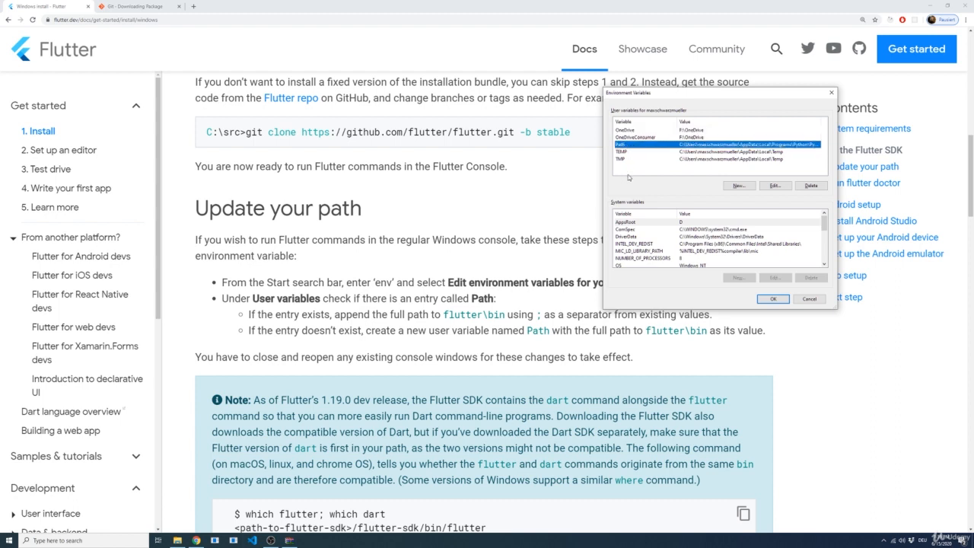
Highlight the guide's instruction for a missing Path entry and return to the Environment Variables dialog
{"action": "left_click", "coordinate": [251, 331]}
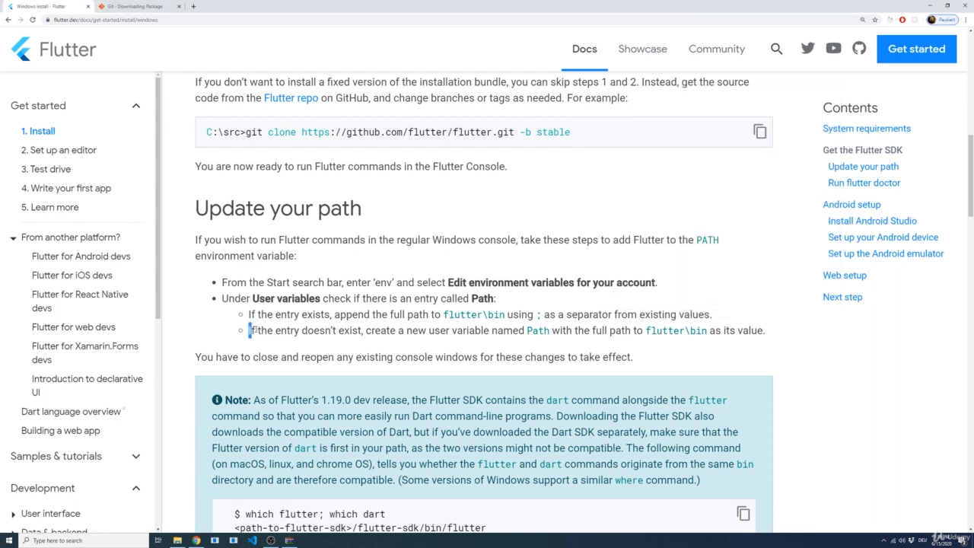
{"action": "left_click_drag", "start_coordinate": [251, 330], "coordinate": [709, 333]}
{"action": "left_click", "coordinate": [526, 350]}
{"action": "left_click", "coordinate": [710, 347]}
{"action": "key", "text": "alt+Tab"}
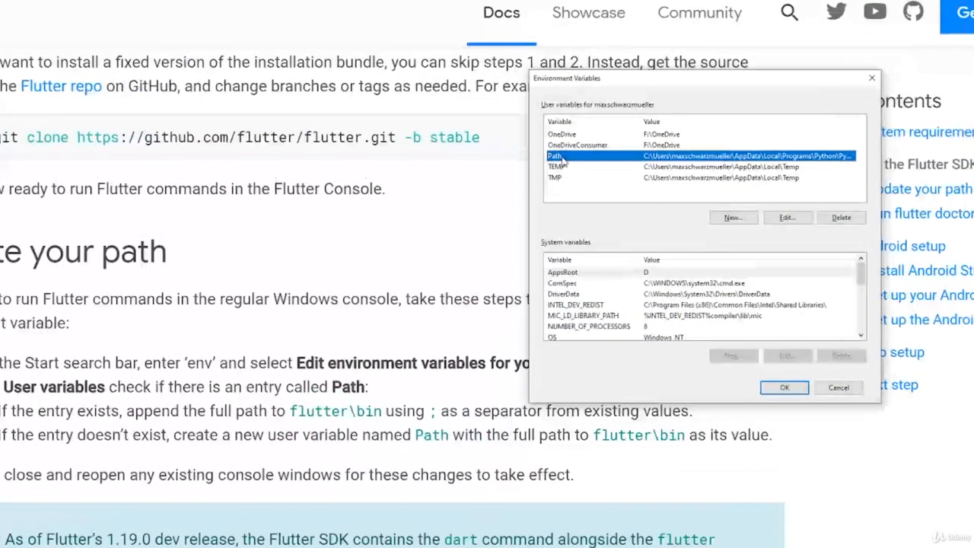
Open the user variable Path for editing and start a new entry below the existing ones, moving the dialog aside
{"action": "double_click", "coordinate": [561, 160]}
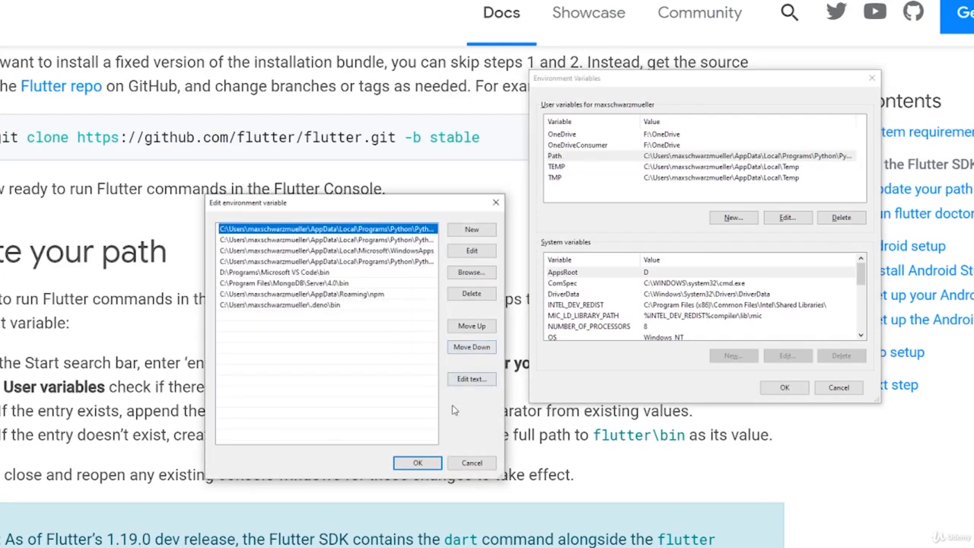
{"action": "left_click", "coordinate": [296, 330]}
{"action": "double_click", "coordinate": [278, 322]}
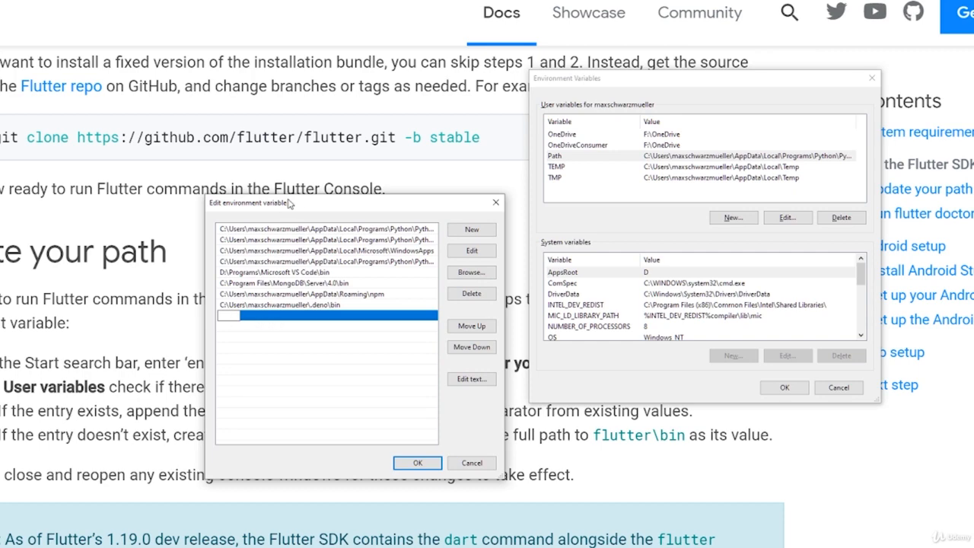
{"action": "left_click_drag", "start_coordinate": [310, 206], "coordinate": [504, 148]}
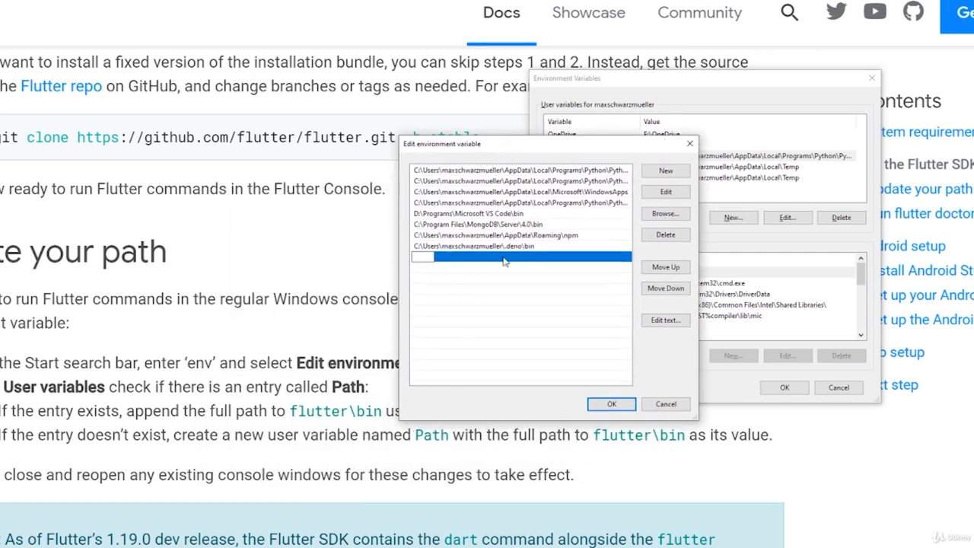
Switch to File Explorer, open the bin folder inside flutter and copy its full path, D:\development\flutter\bin
{"action": "key", "text": "alt+Tab"}
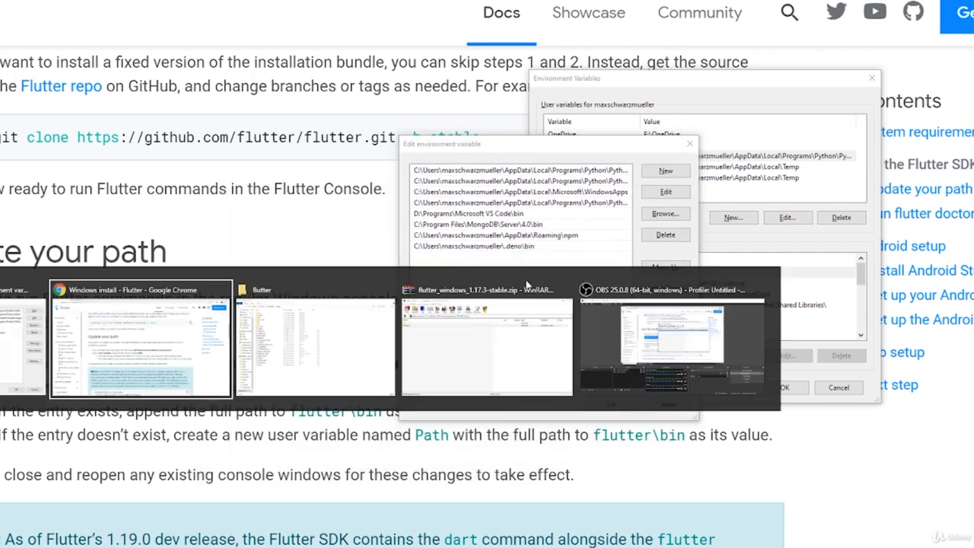
{"action": "key", "text": "alt+Tab"}
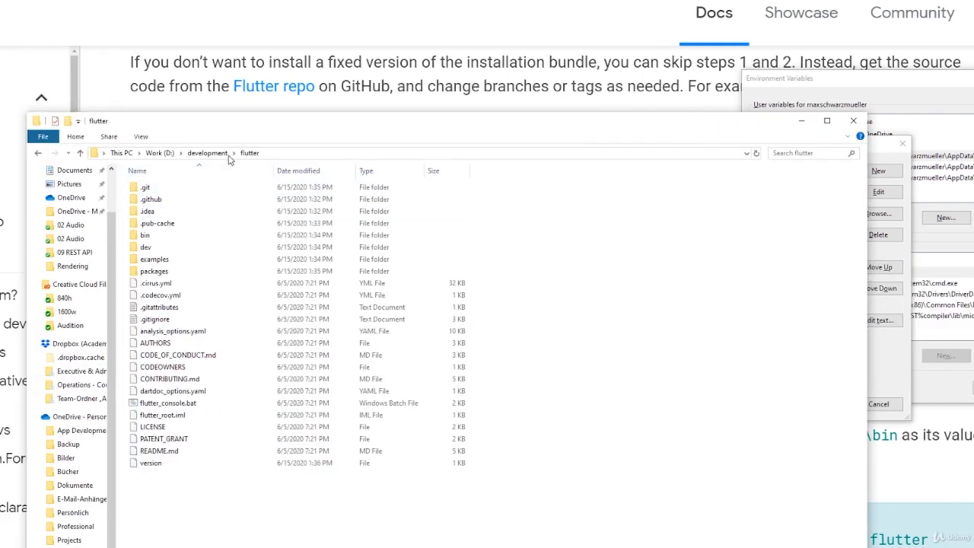
{"action": "left_click", "coordinate": [270, 156]}
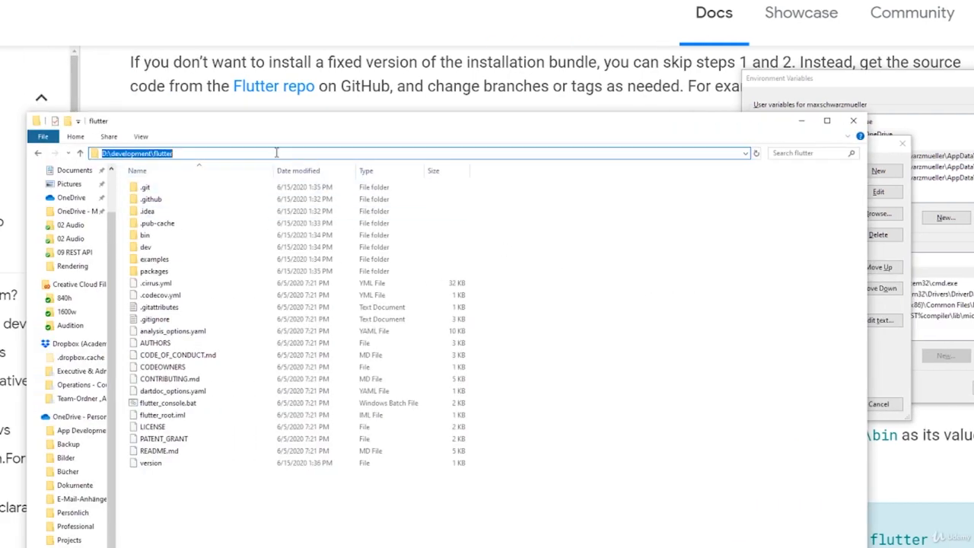
{"action": "left_click", "coordinate": [149, 237]}
{"action": "double_click", "coordinate": [150, 236]}
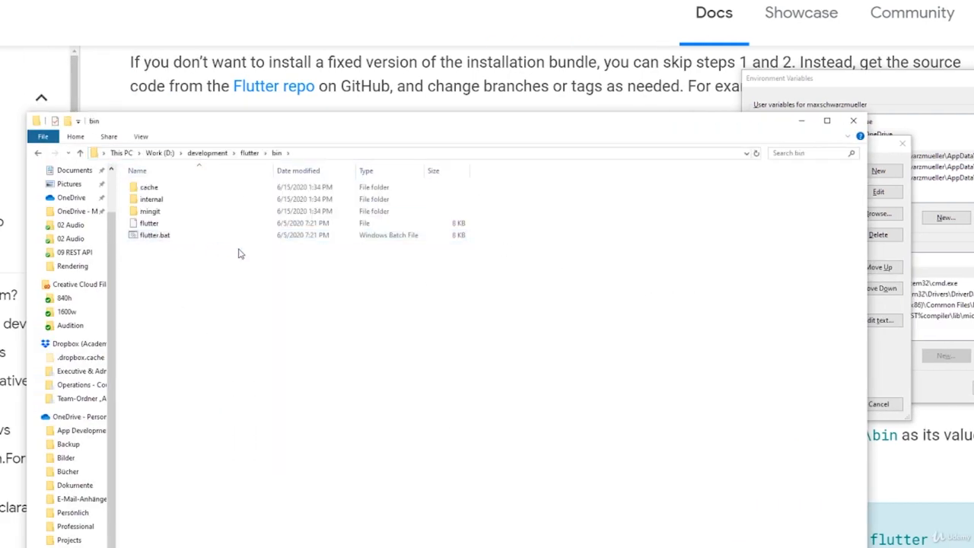
{"action": "left_click", "coordinate": [309, 156]}
{"action": "key", "text": "ctrl+c"}
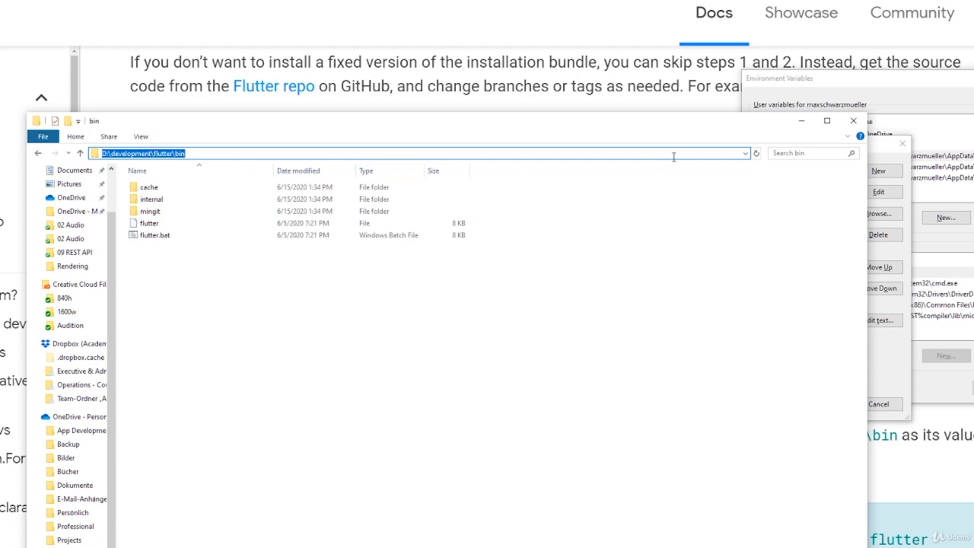
Add D:\development\flutter\bin as a new entry of the Path variable and save the environment variable changes
{"action": "left_click", "coordinate": [879, 157]}
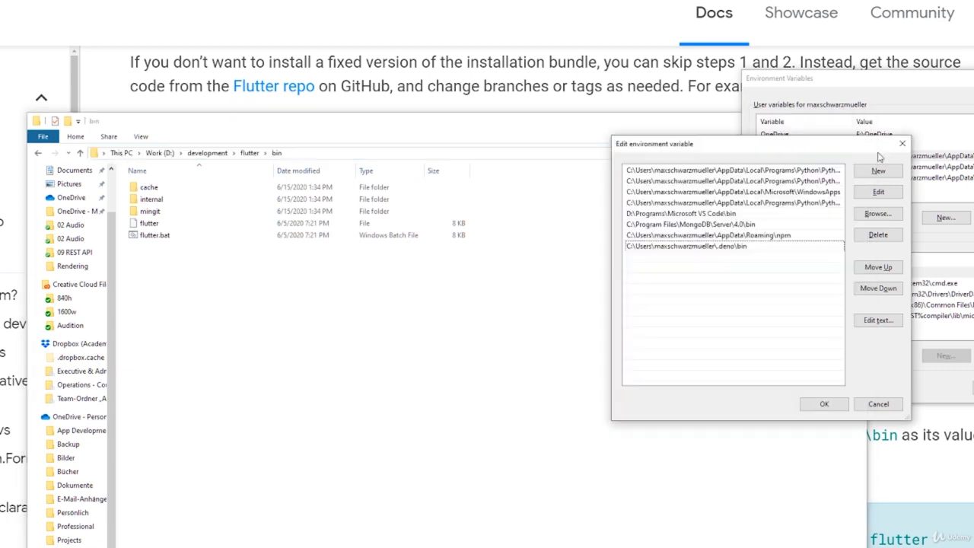
{"action": "double_click", "coordinate": [637, 258]}
{"action": "key", "text": "ctrl+v"}
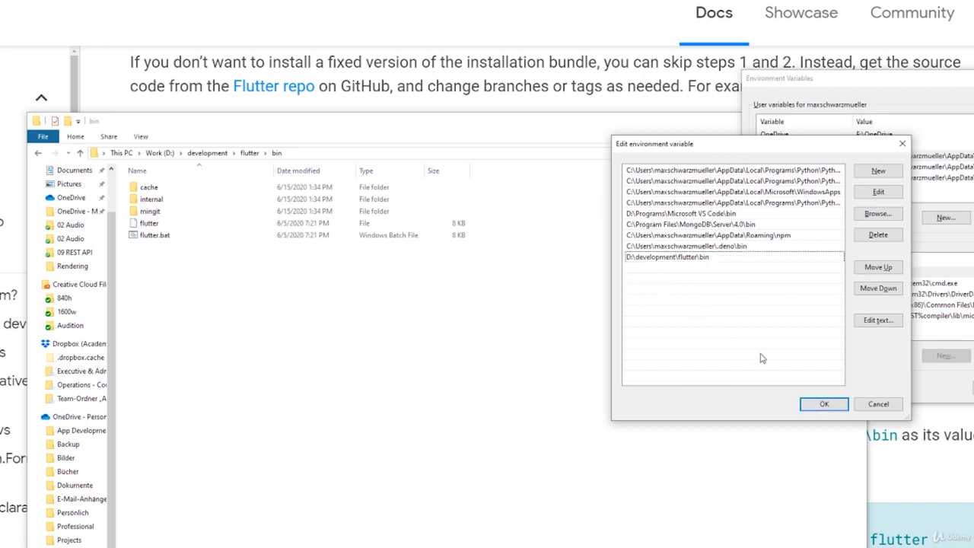
{"action": "left_click", "coordinate": [823, 403]}
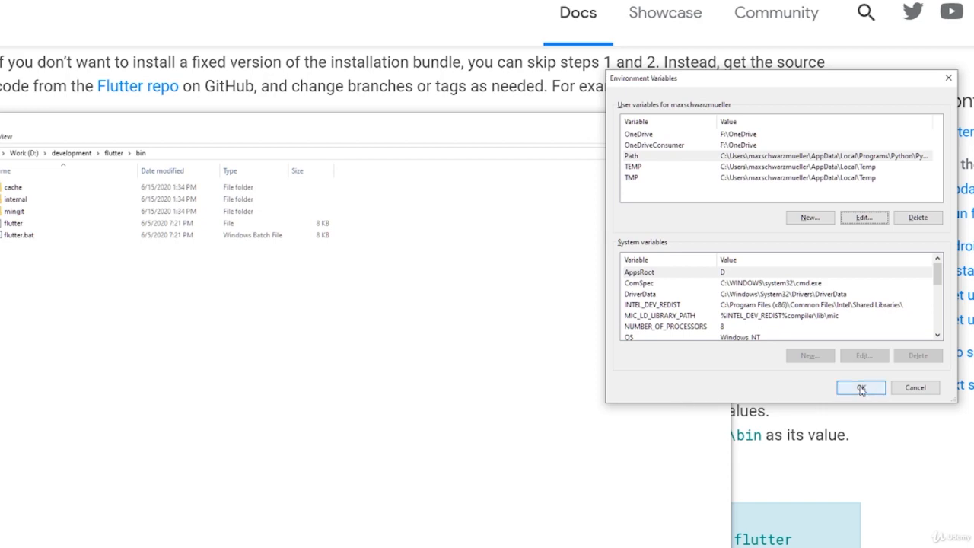
{"action": "left_click", "coordinate": [863, 387]}
Search Windows for "command", open a new Command Prompt and enlarge its text
{"action": "scroll", "coordinate": [654, 283], "scroll_direction": "down", "scroll_amount": 2}
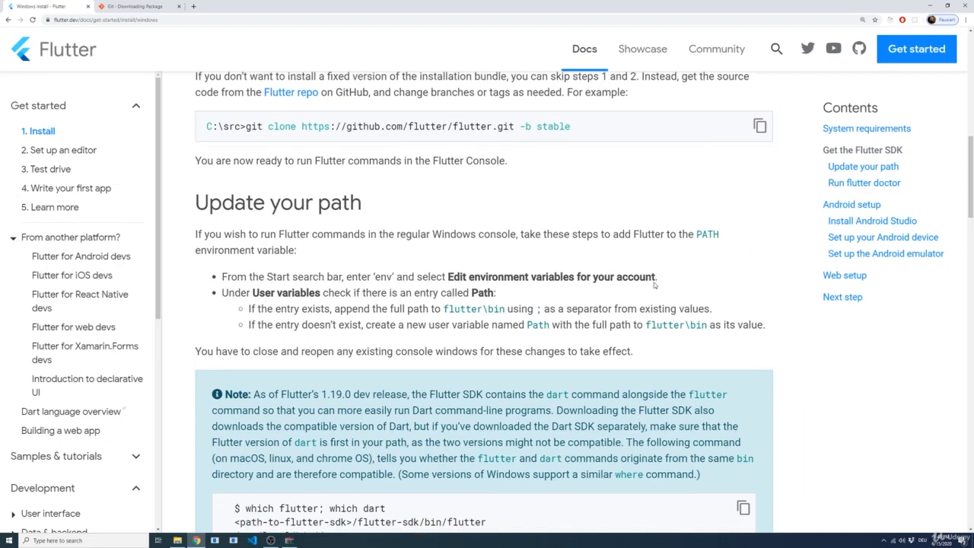
{"action": "scroll", "coordinate": [651, 284], "scroll_direction": "down", "scroll_amount": 1}
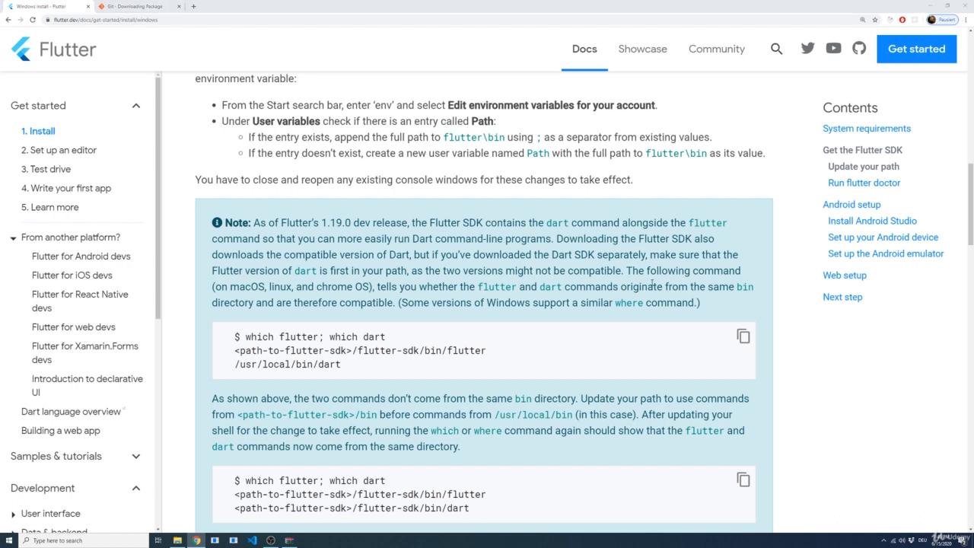
{"action": "key", "text": "super"}
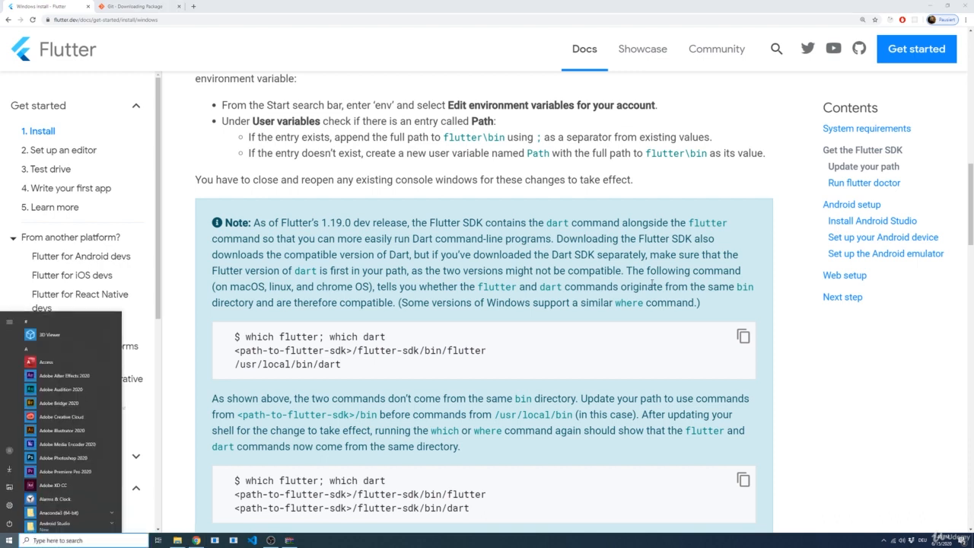
{"action": "type", "text": "powe"}
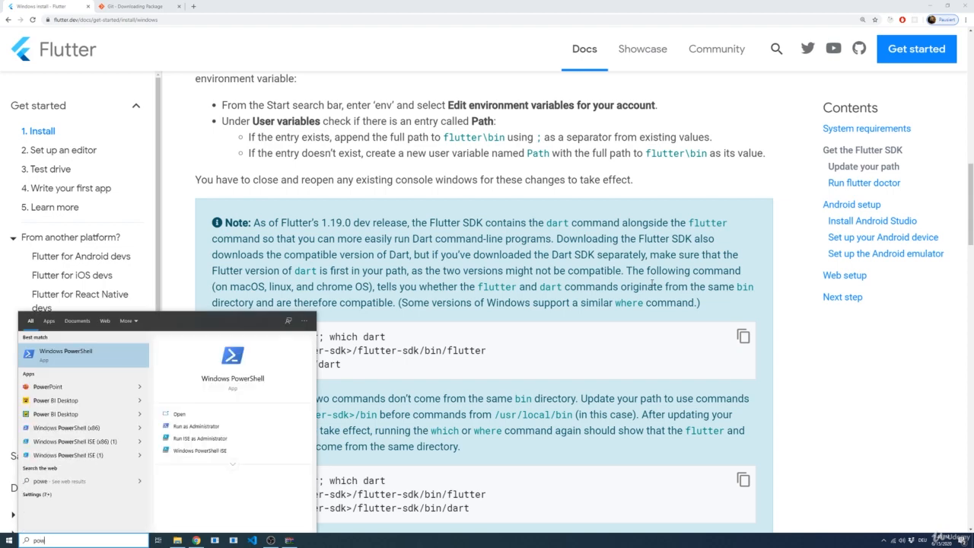
{"action": "type", "text": "command"}
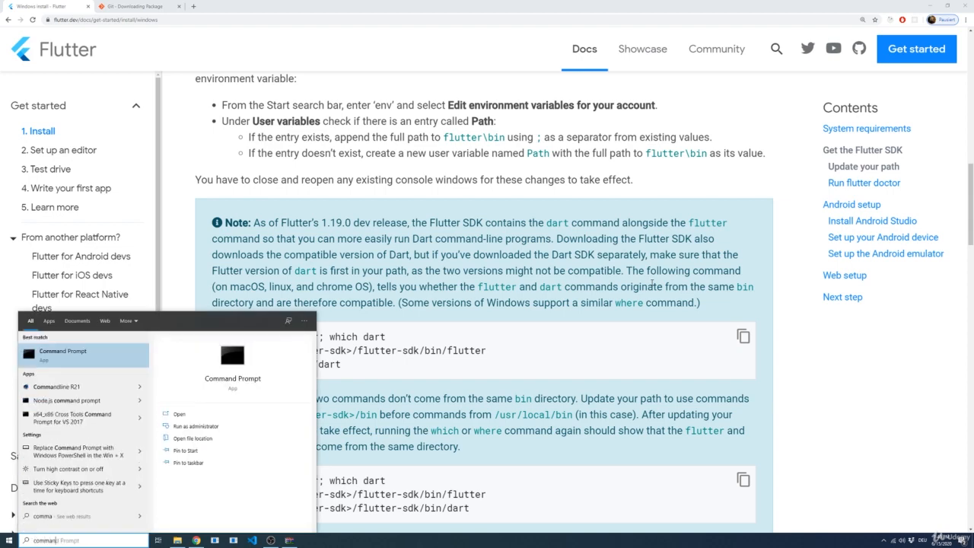
{"action": "key", "text": "Return"}
{"action": "scroll", "coordinate": [254, 113], "scroll_direction": "up", "scroll_amount": 5, "text": "ctrl"}
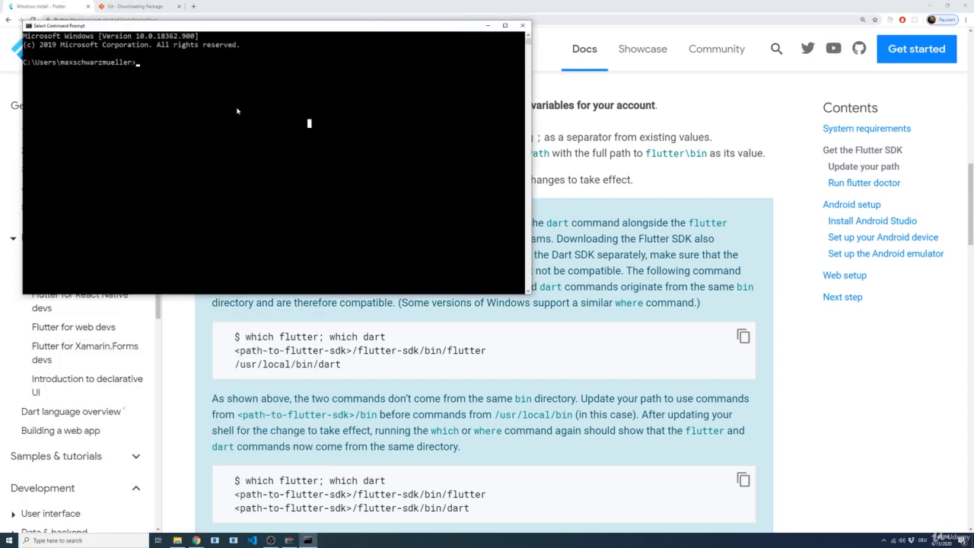
Run the flutter command in the Command Prompt and look through its list of available commands
{"action": "type", "text": "flutter"}
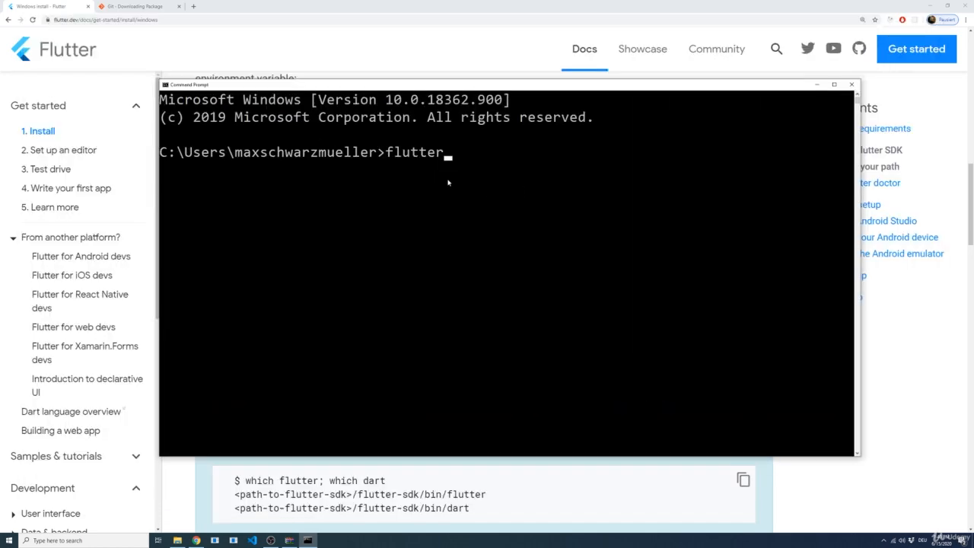
{"action": "key", "text": "Return"}
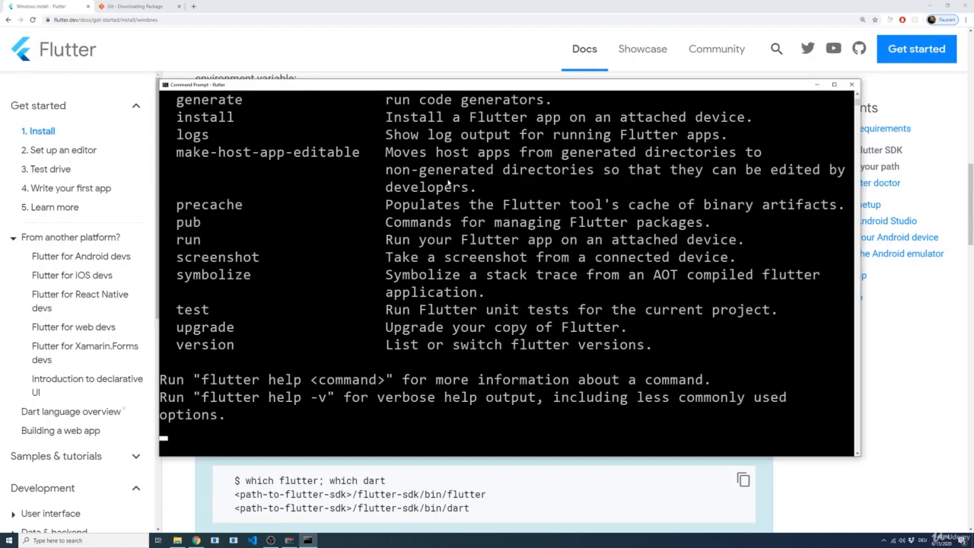
{"action": "scroll", "coordinate": [344, 202], "scroll_direction": "down", "scroll_amount": 2}
{"action": "scroll", "coordinate": [345, 204], "scroll_direction": "up", "scroll_amount": 7}
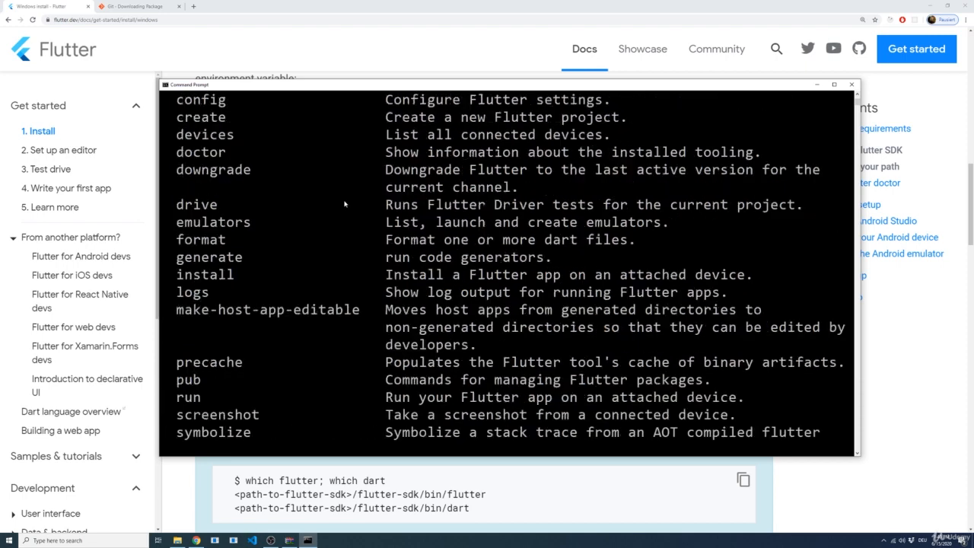
Look over the flutter command list again and return to the install guide to read its Run flutter doctor section
{"action": "scroll", "coordinate": [343, 203], "scroll_direction": "up", "scroll_amount": 4}
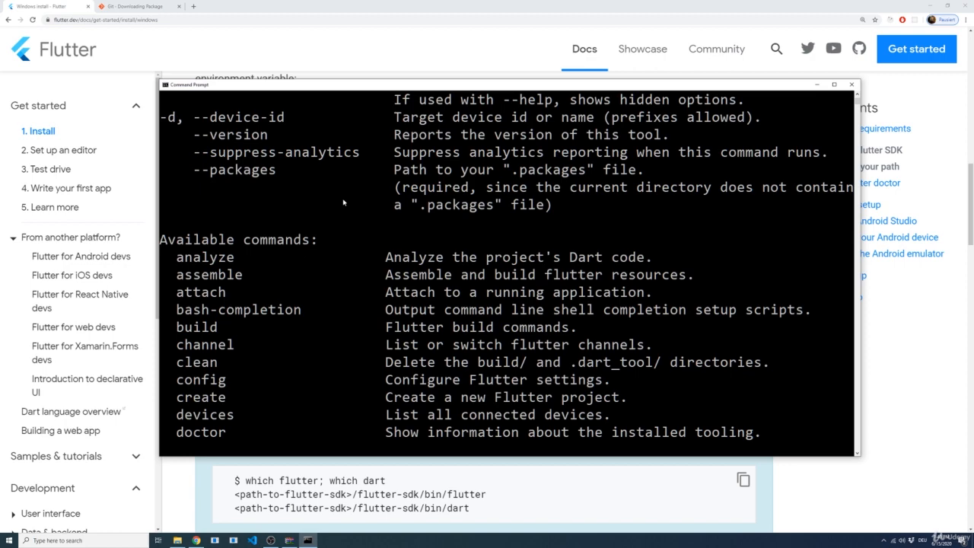
{"action": "scroll", "coordinate": [327, 203], "scroll_direction": "down", "scroll_amount": 12}
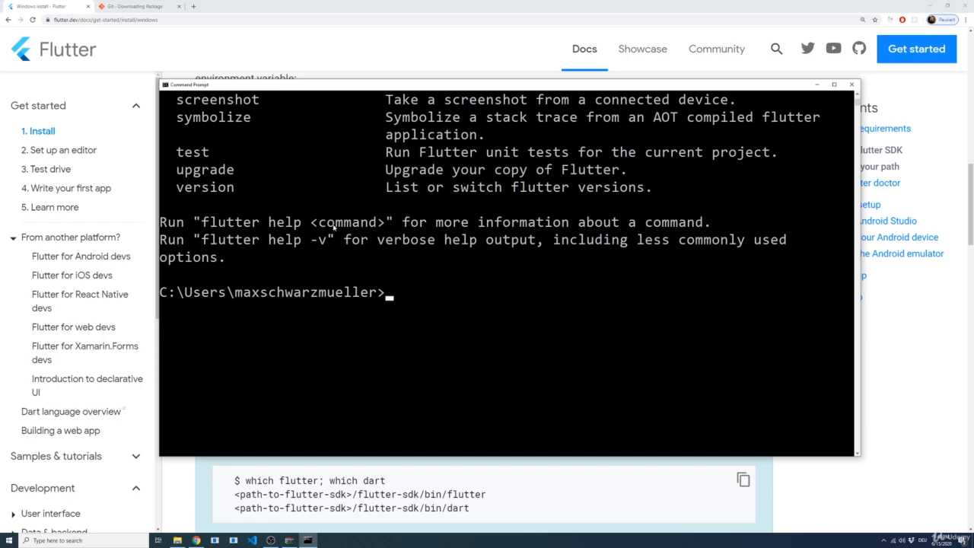
{"action": "left_click", "coordinate": [822, 477]}
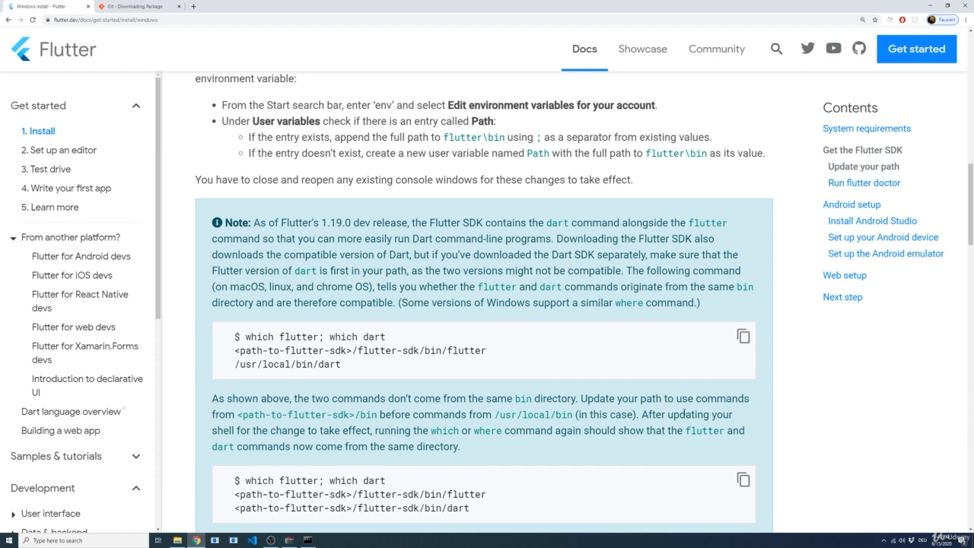
{"action": "scroll", "coordinate": [683, 413], "scroll_direction": "down", "scroll_amount": 5}
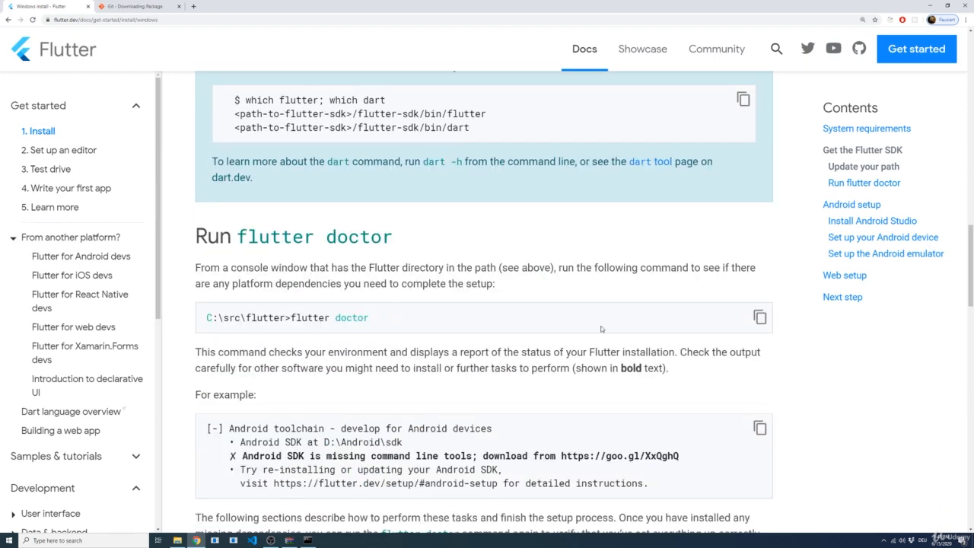
{"action": "scroll", "coordinate": [359, 341], "scroll_direction": "down", "scroll_amount": 1}
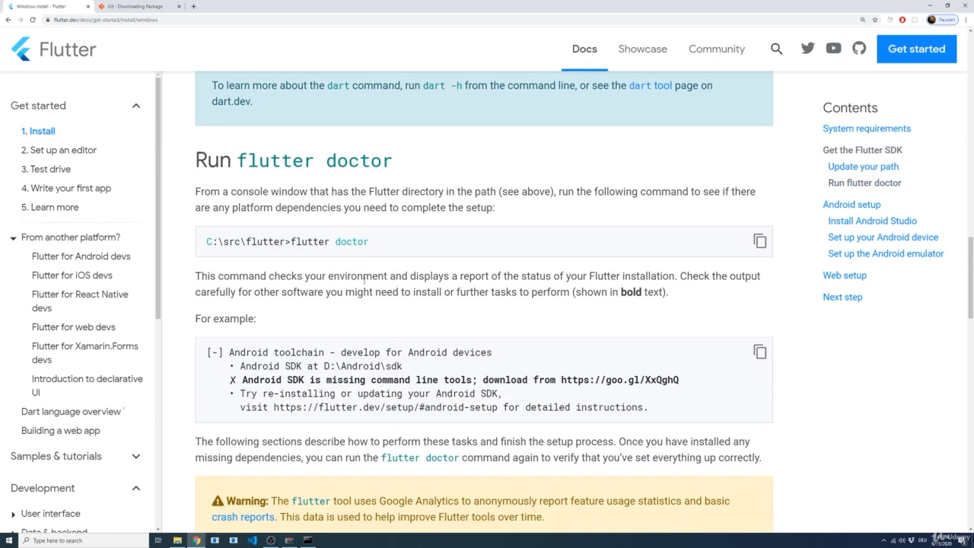
{"action": "left_click_drag", "start_coordinate": [371, 242], "coordinate": [291, 241]}
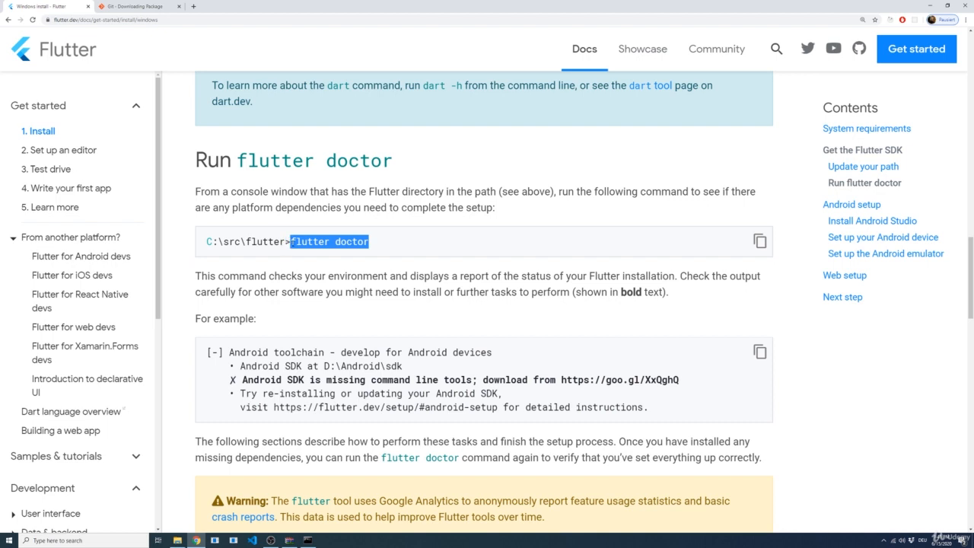
{"action": "left_click", "coordinate": [311, 269]}
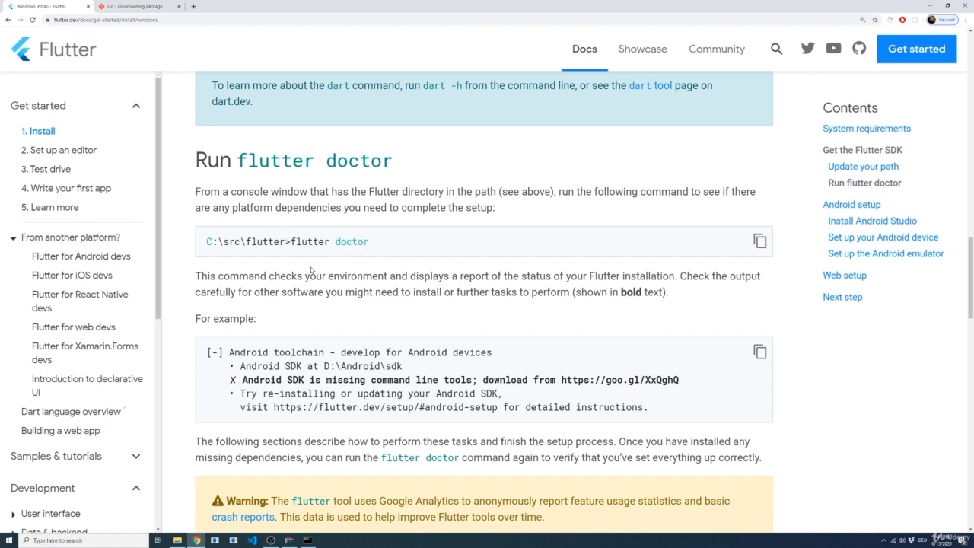
Switch to the Command Prompt and run flutter doctor to check the installation
{"action": "left_click", "coordinate": [308, 540]}
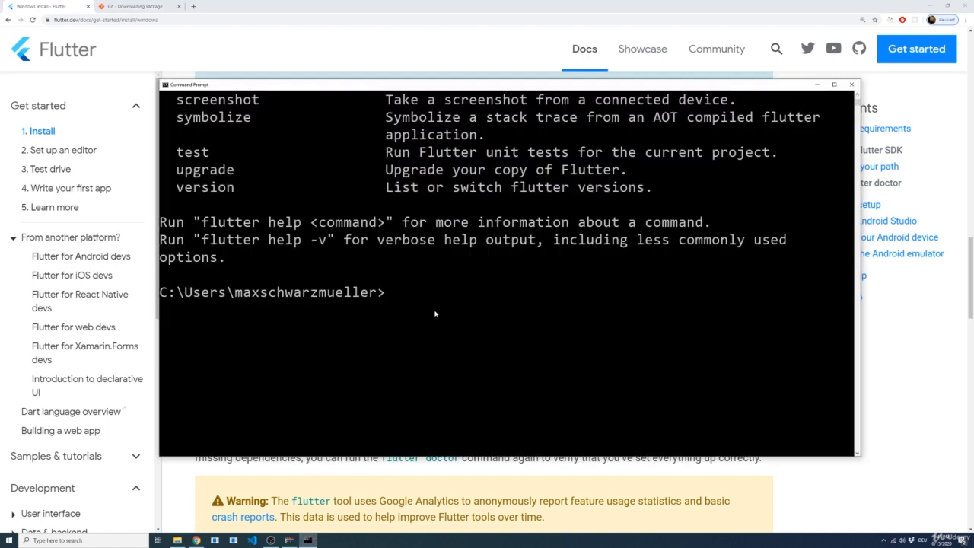
{"action": "type", "text": "flutter doctor"}
{"action": "key", "text": "Return"}
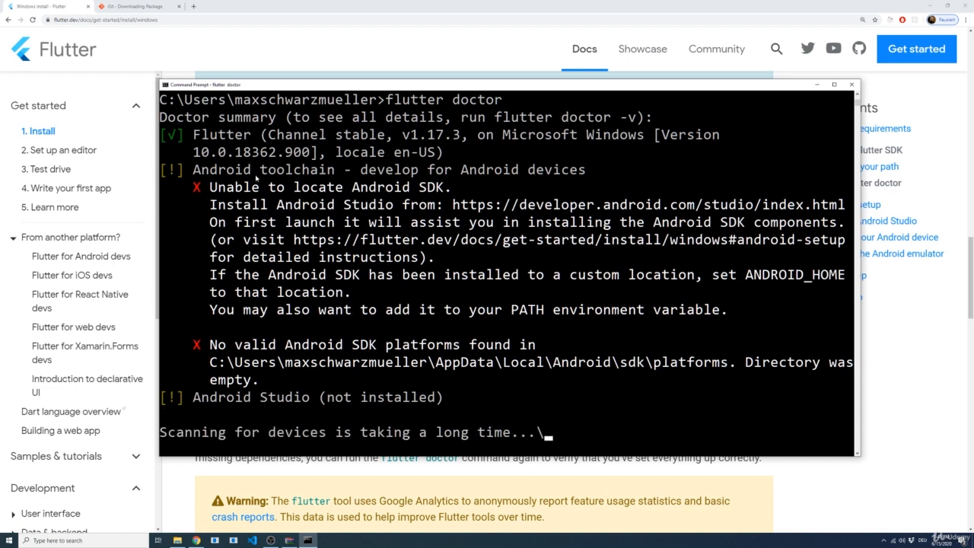
Examine the flutter doctor report for the status of Flutter, the Android toolchain, Android Studio and connected devices
{"action": "left_click_drag", "start_coordinate": [200, 137], "coordinate": [335, 155]}
{"action": "scroll", "coordinate": [296, 169], "scroll_direction": "up", "scroll_amount": 2}
{"action": "left_click_drag", "start_coordinate": [195, 117], "coordinate": [321, 140]}
{"action": "left_click_drag", "start_coordinate": [191, 153], "coordinate": [549, 326]}
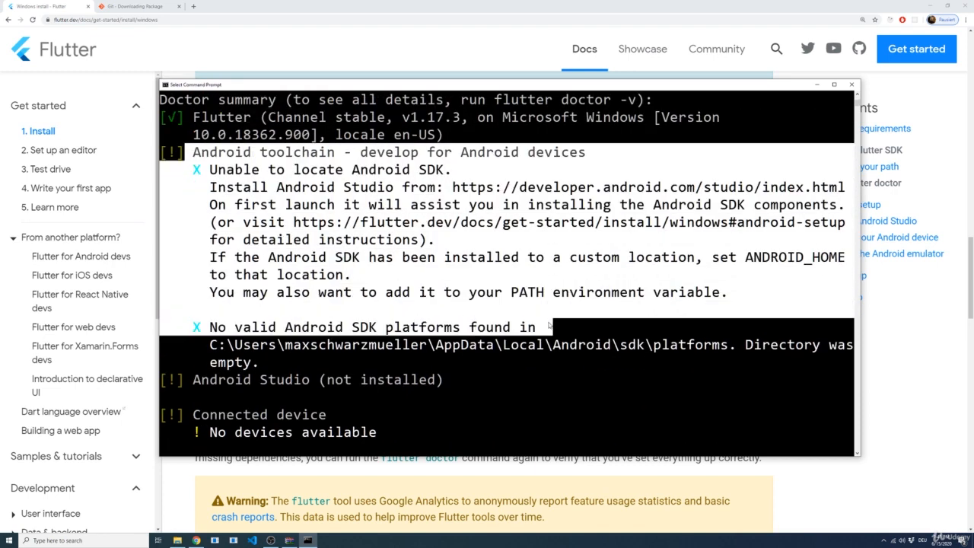
{"action": "left_click", "coordinate": [572, 361]}
{"action": "scroll", "coordinate": [523, 382], "scroll_direction": "up", "scroll_amount": 1}
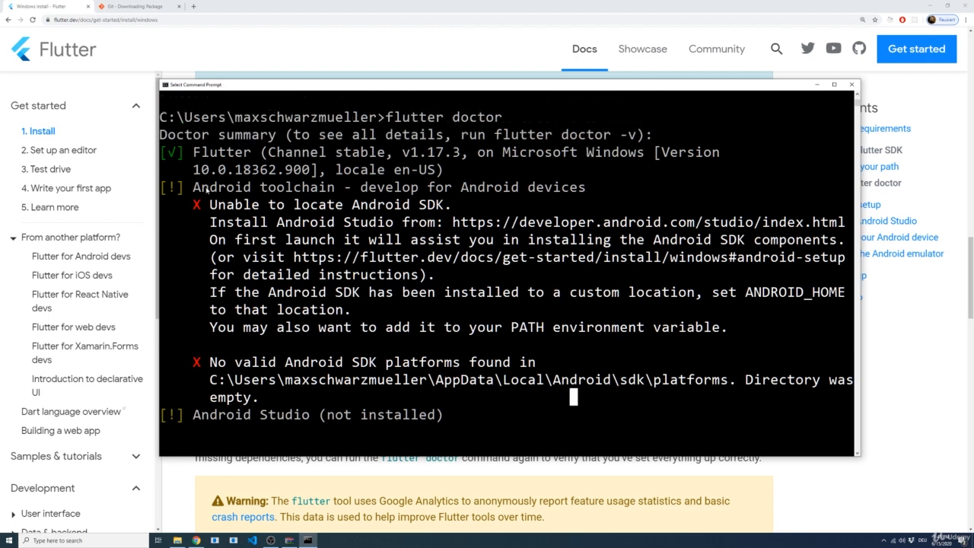
{"action": "scroll", "coordinate": [274, 384], "scroll_direction": "down", "scroll_amount": 2}
{"action": "left_click_drag", "start_coordinate": [193, 344], "coordinate": [315, 358]}
{"action": "scroll", "coordinate": [315, 359], "scroll_direction": "down", "scroll_amount": 1}
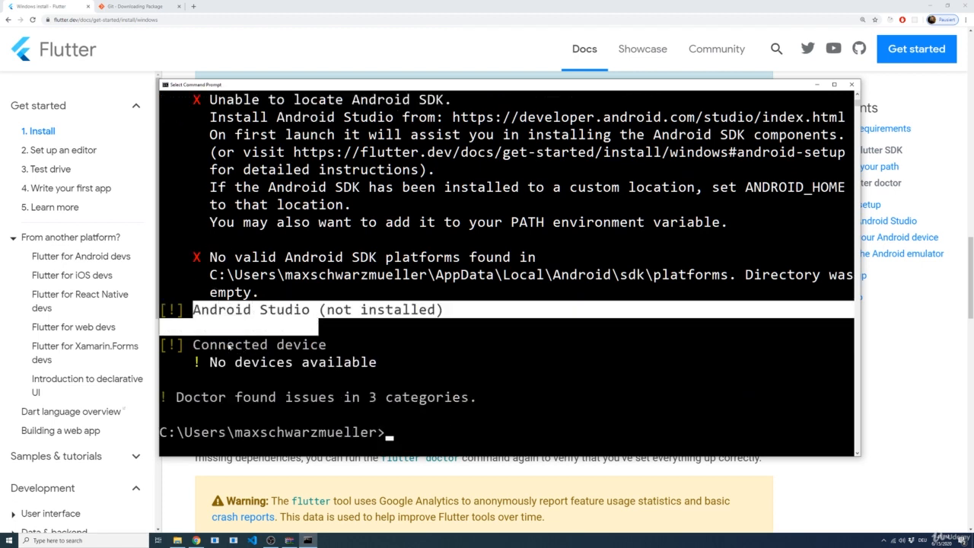
{"action": "left_click_drag", "start_coordinate": [219, 344], "coordinate": [371, 363]}
{"action": "left_click", "coordinate": [407, 362]}
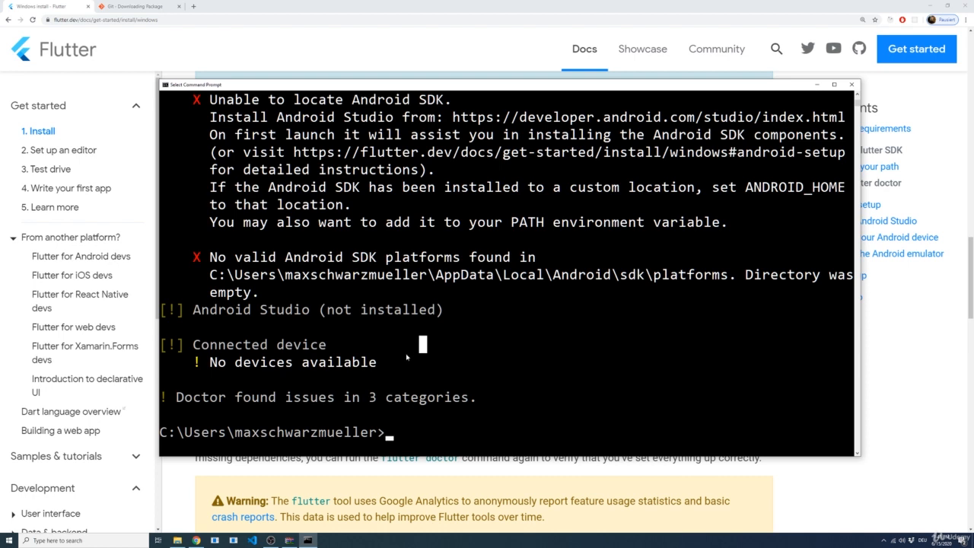
{"action": "scroll", "coordinate": [407, 356], "scroll_direction": "up", "scroll_amount": 2}
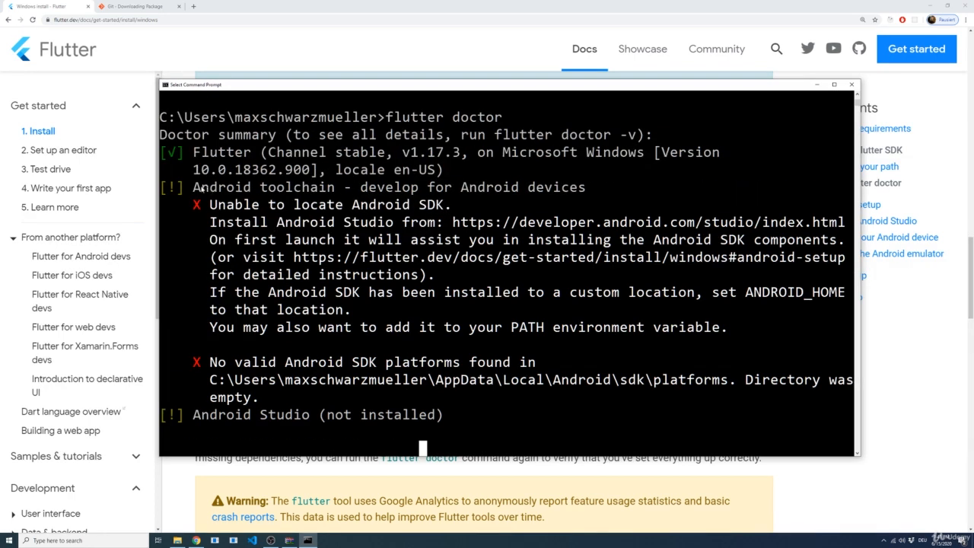
{"action": "left_click_drag", "start_coordinate": [194, 187], "coordinate": [336, 192]}
{"action": "left_click", "coordinate": [448, 170]}
{"action": "key", "text": "Escape"}
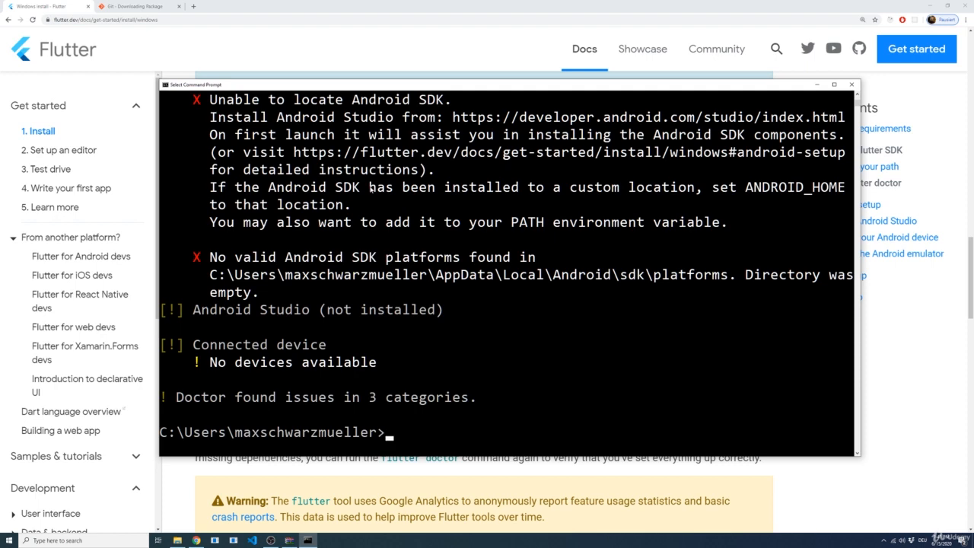
Return to the install guide, find the Android setup section and open its Android Studio link in a new tab
{"action": "left_click", "coordinate": [539, 477]}
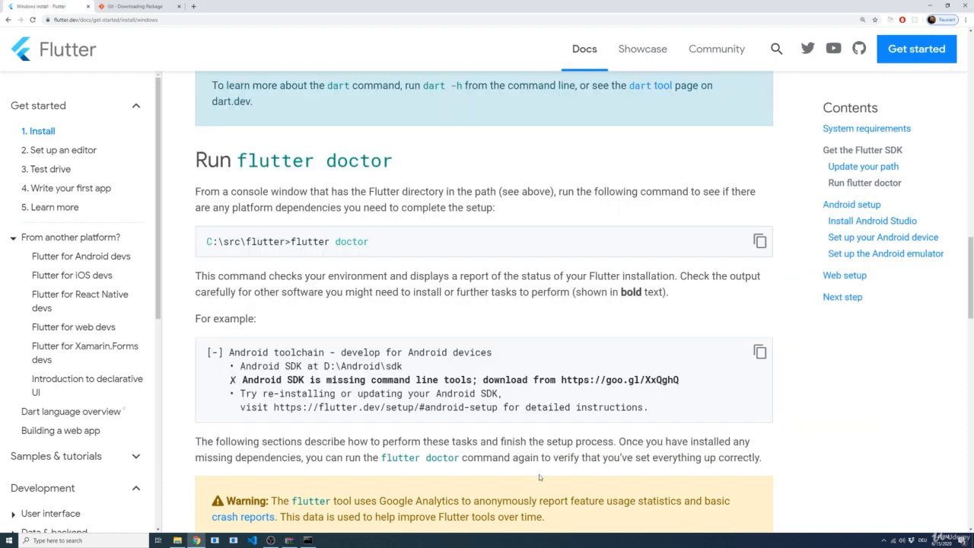
{"action": "scroll", "coordinate": [429, 297], "scroll_direction": "down", "scroll_amount": 3}
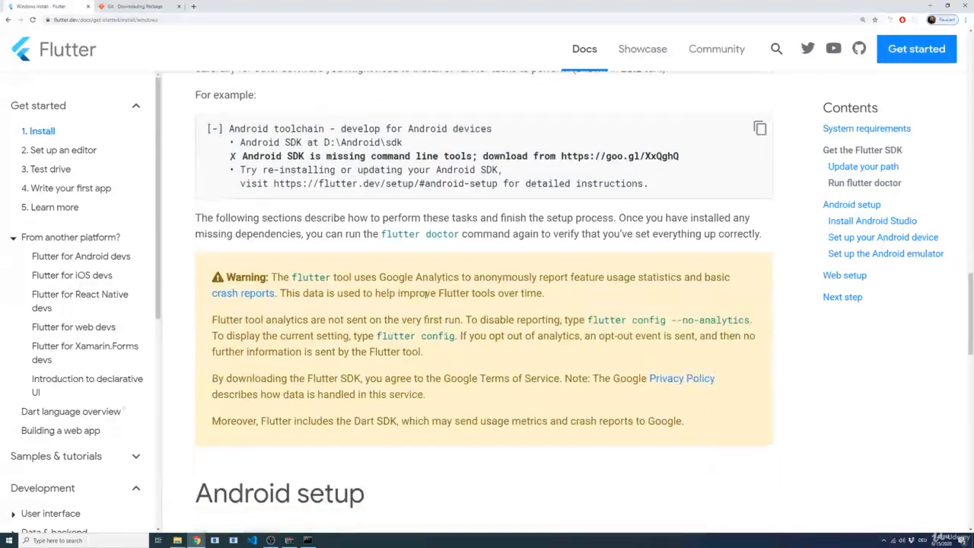
{"action": "scroll", "coordinate": [426, 293], "scroll_direction": "down", "scroll_amount": 5}
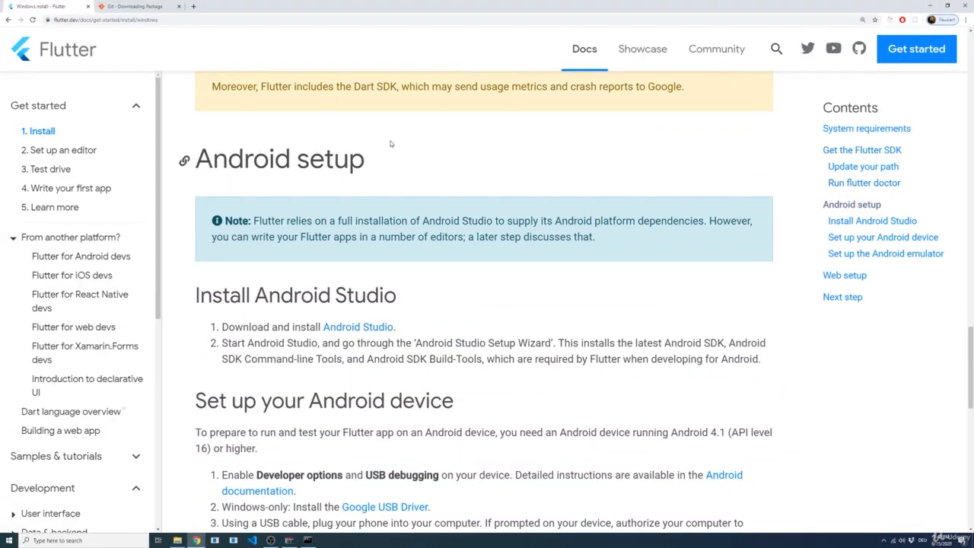
{"action": "triple_click", "coordinate": [357, 162]}
{"action": "left_click", "coordinate": [408, 283]}
{"action": "scroll", "coordinate": [420, 284], "scroll_direction": "down", "scroll_amount": 1}
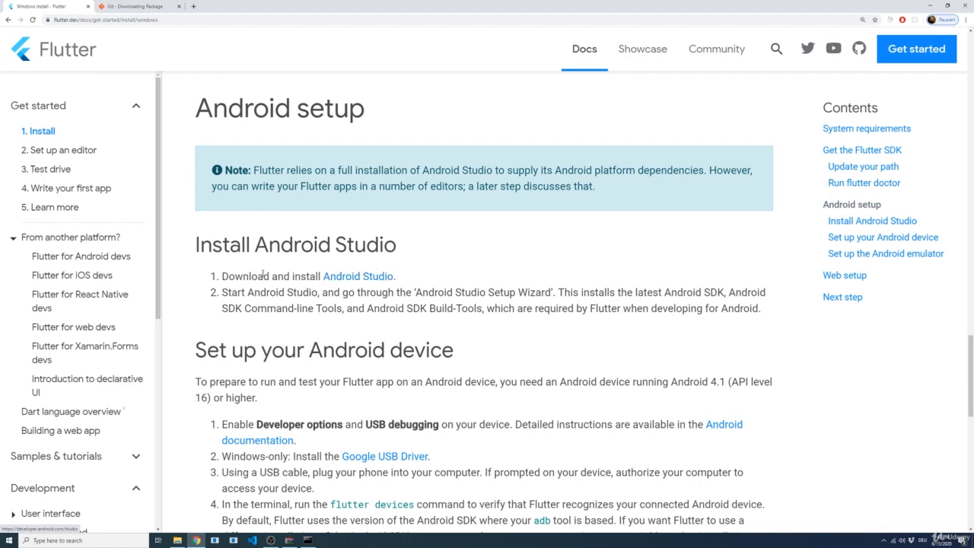
{"action": "middle_click", "coordinate": [369, 276]}
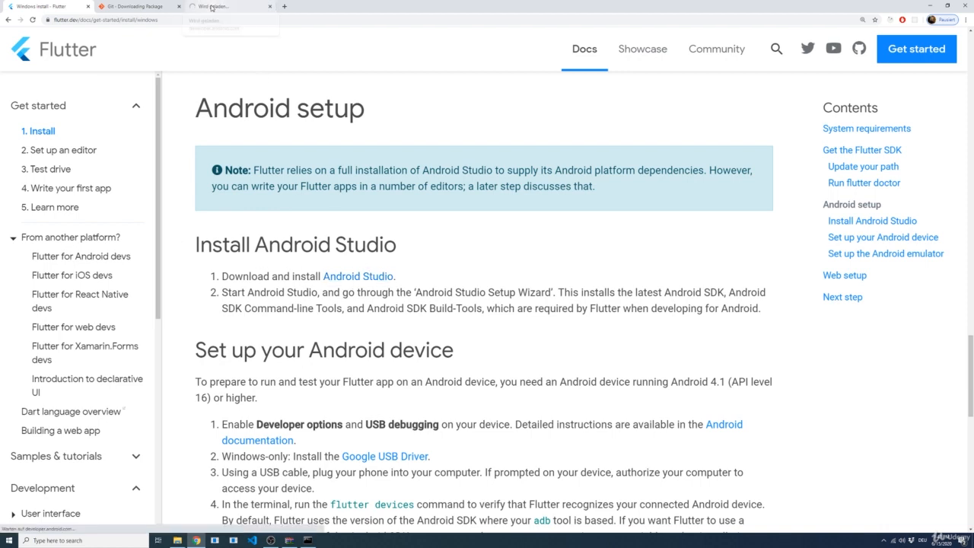
{"action": "left_click", "coordinate": [212, 7]}
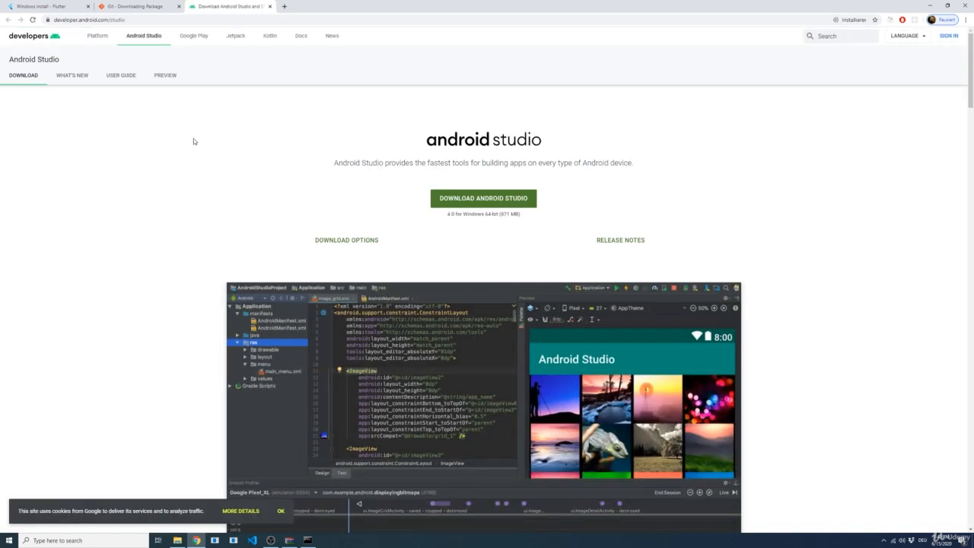
Enlarge the download page to 175 %, accept the terms and download Android Studio for Windows to the Downloads folder
{"action": "key", "text": "ctrl+plus"}
{"action": "key", "text": "ctrl+plus"}
{"action": "key", "text": "ctrl+plus"}
{"action": "key", "text": "ctrl+plus"}
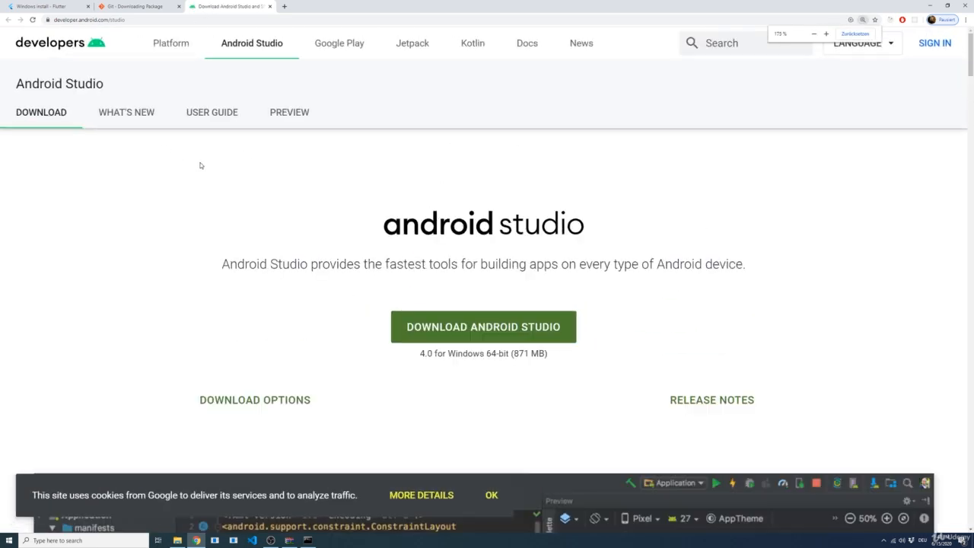
{"action": "left_click", "coordinate": [446, 337]}
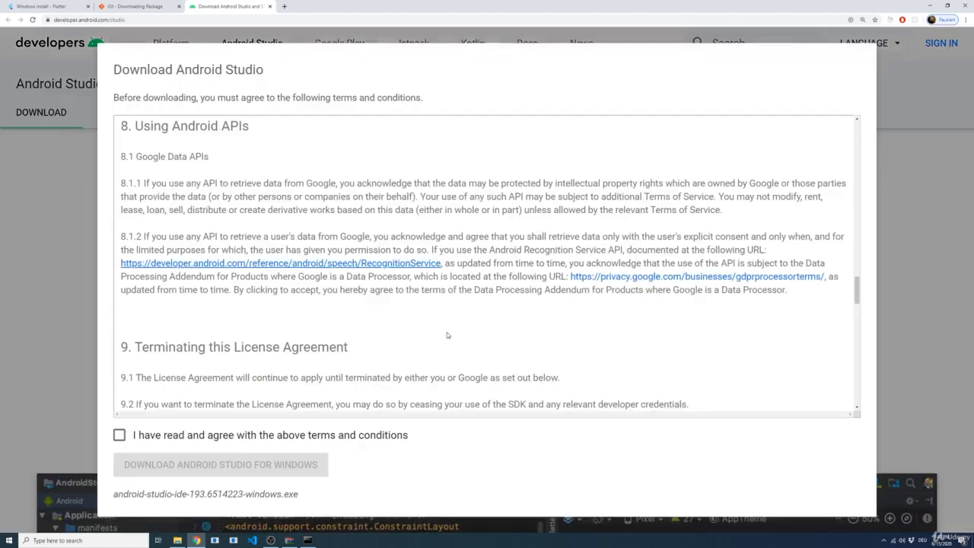
{"action": "left_click", "coordinate": [120, 434]}
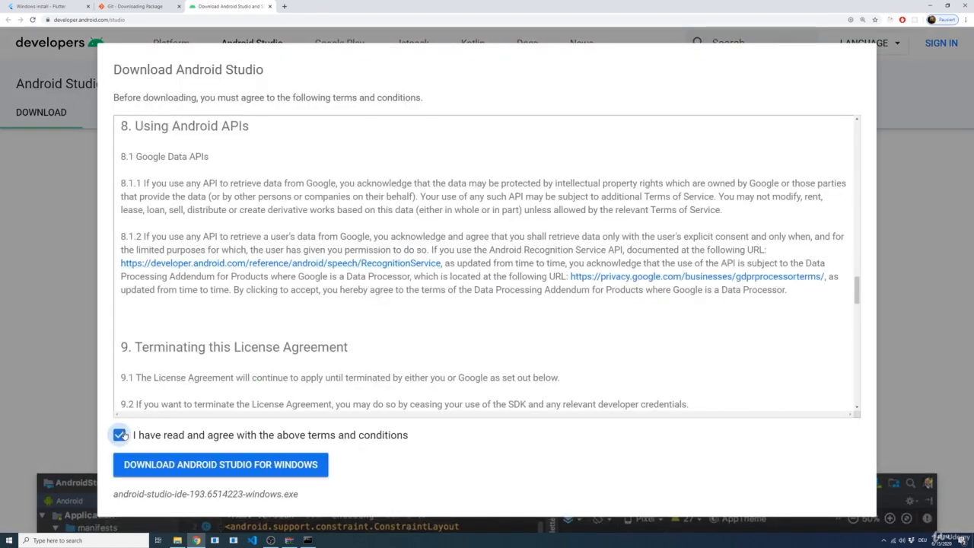
{"action": "left_click", "coordinate": [190, 462]}
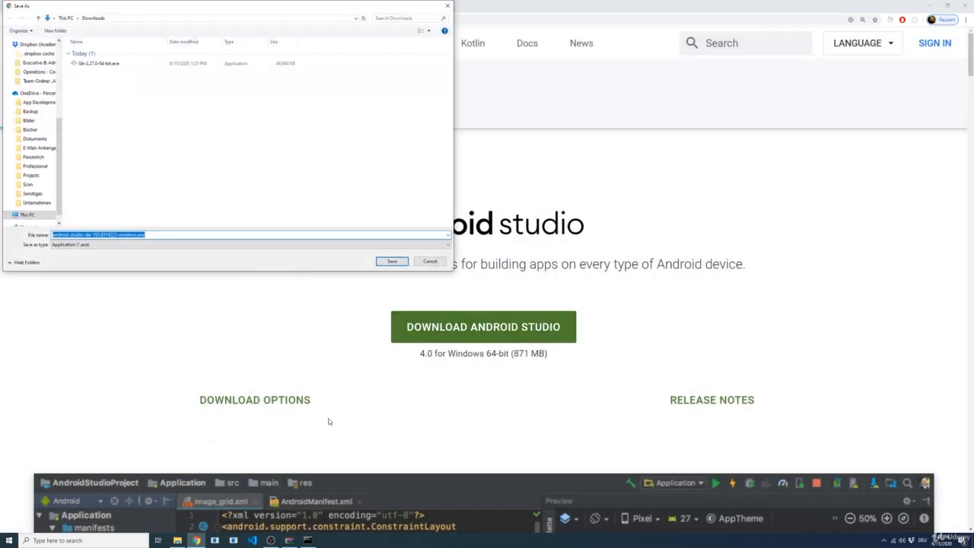
{"action": "left_click", "coordinate": [390, 262]}
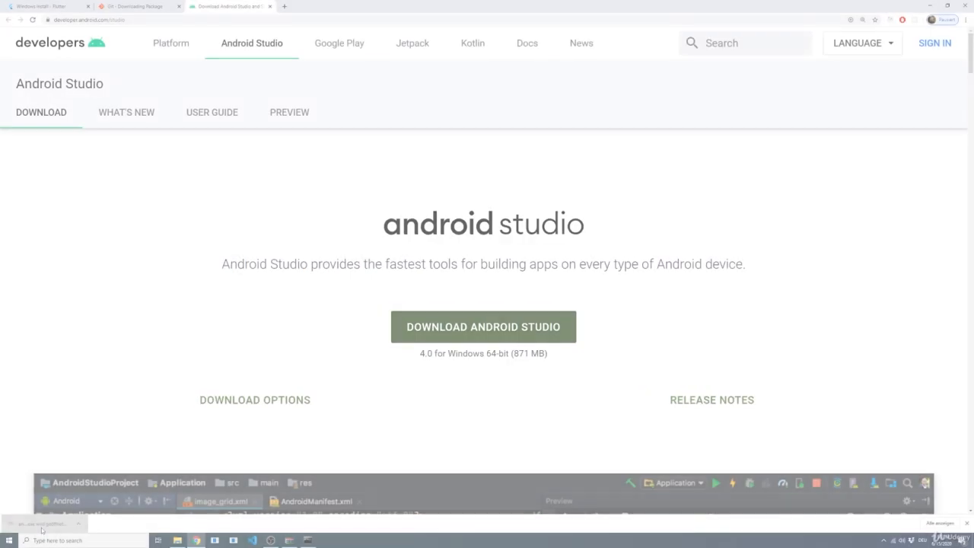
Run the downloaded Android Studio installer and continue with the Android Studio and Android Virtual Device components selected
{"action": "left_click", "coordinate": [35, 527]}
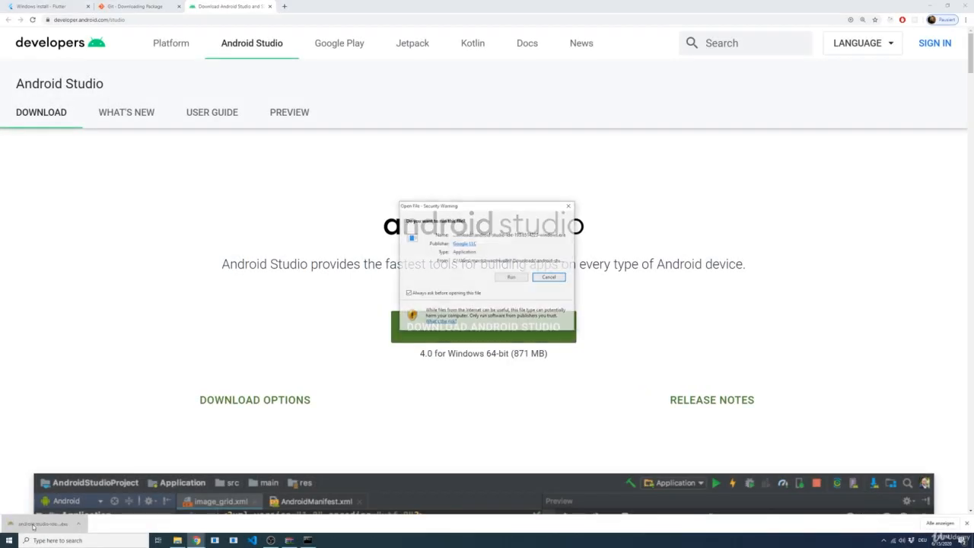
{"action": "left_click", "coordinate": [509, 277]}
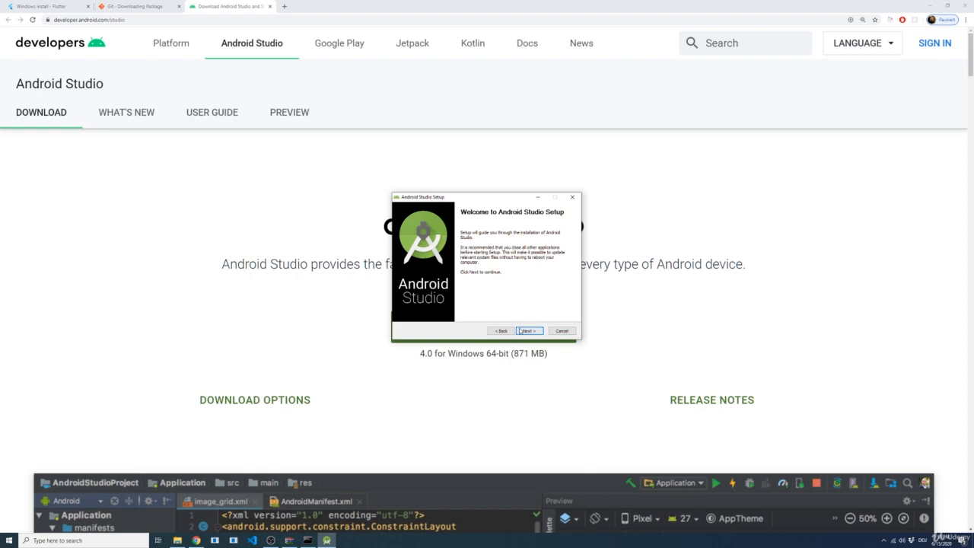
{"action": "left_click", "coordinate": [520, 331]}
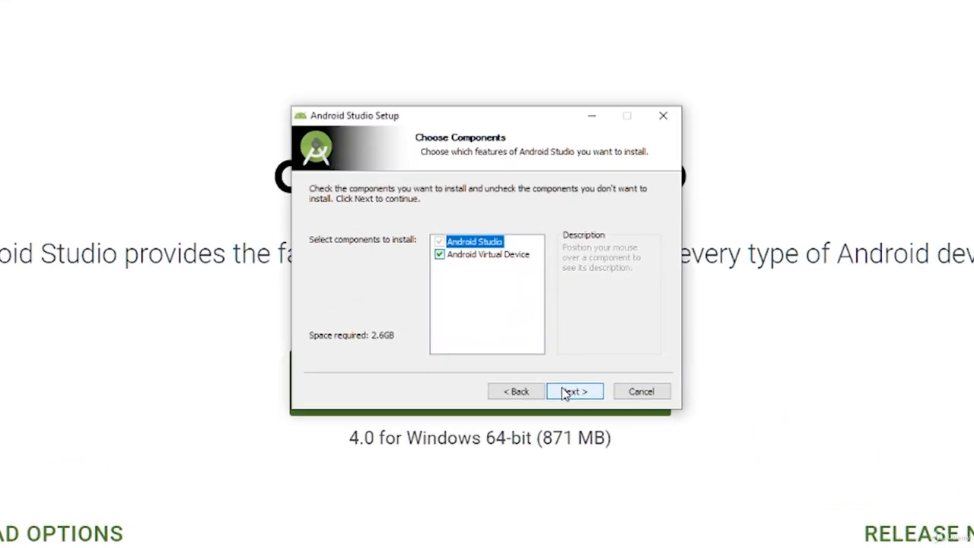
{"action": "mouse_move", "coordinate": [442, 245]}
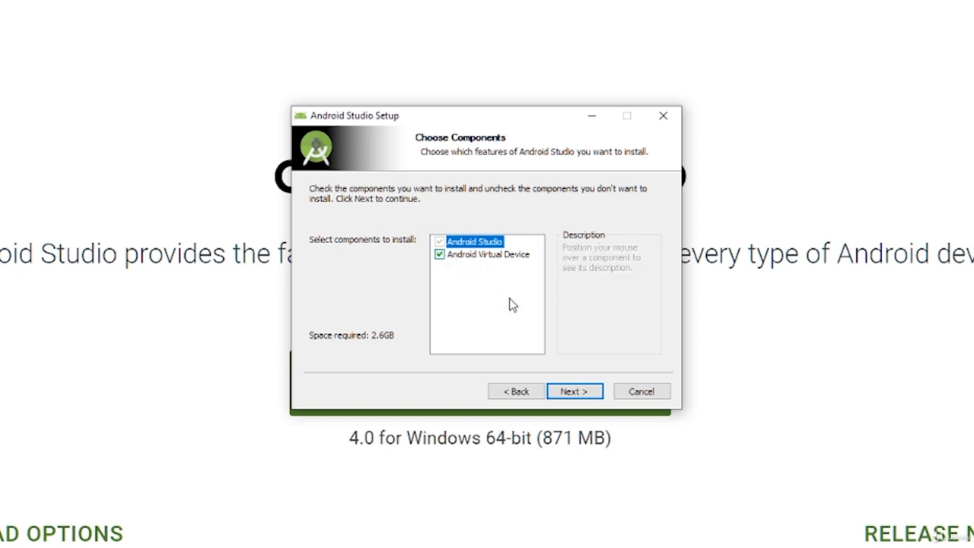
{"action": "left_click", "coordinate": [581, 393]}
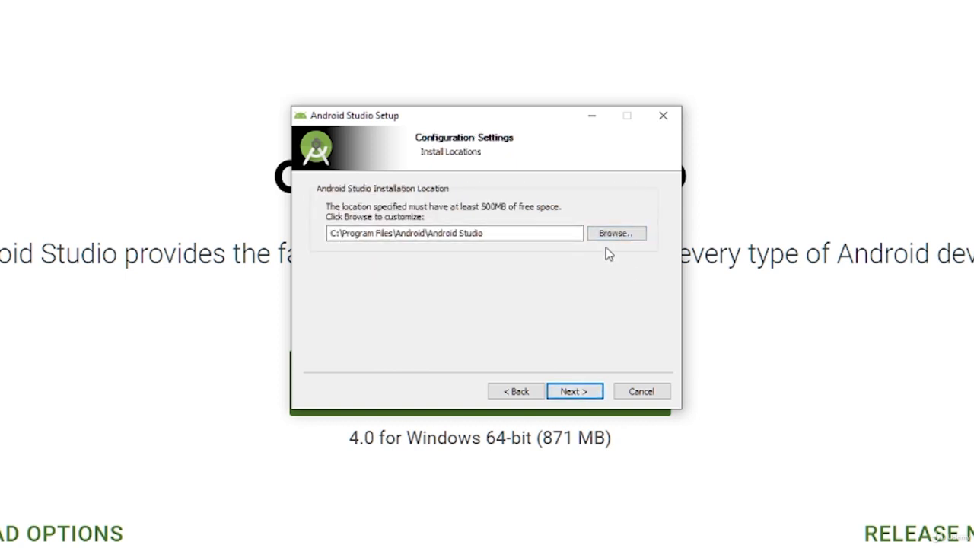
Browse to the Work (D:) drive and set the Android Studio installation location to D:\Program Files
{"action": "left_click", "coordinate": [626, 242]}
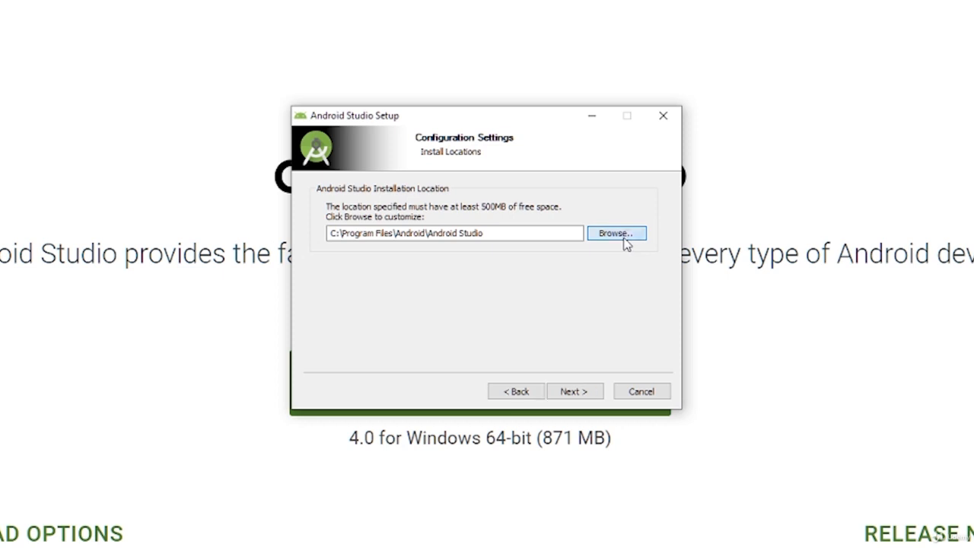
{"action": "left_click", "coordinate": [421, 270]}
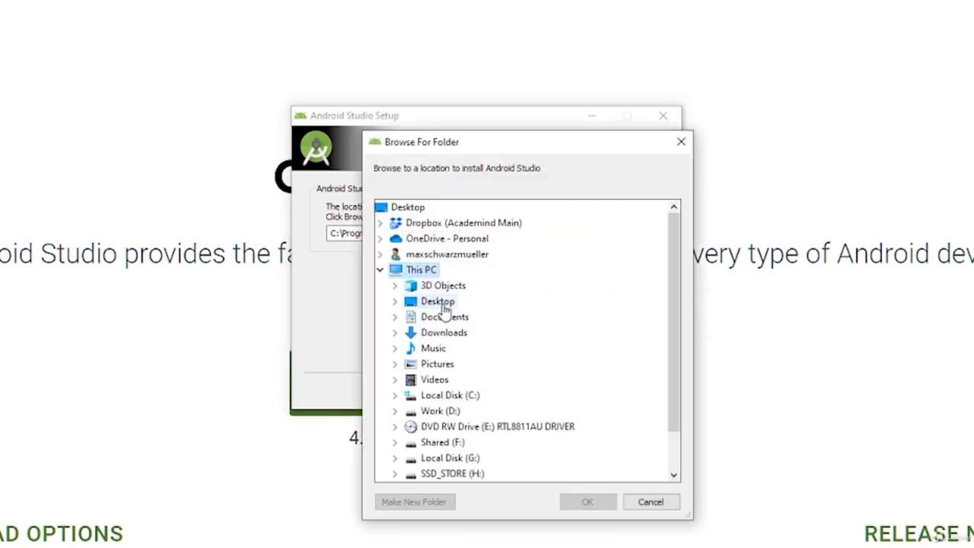
{"action": "double_click", "coordinate": [439, 364]}
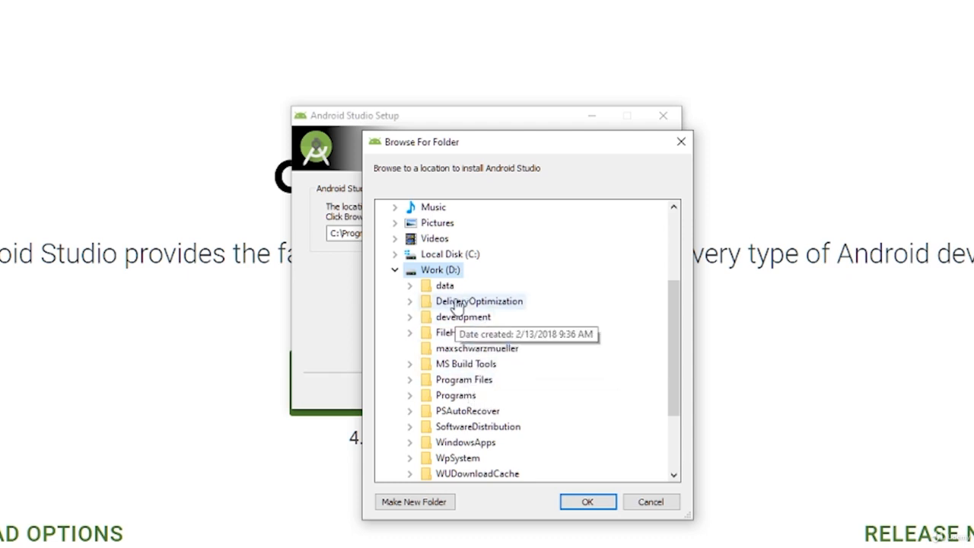
{"action": "left_click", "coordinate": [480, 385]}
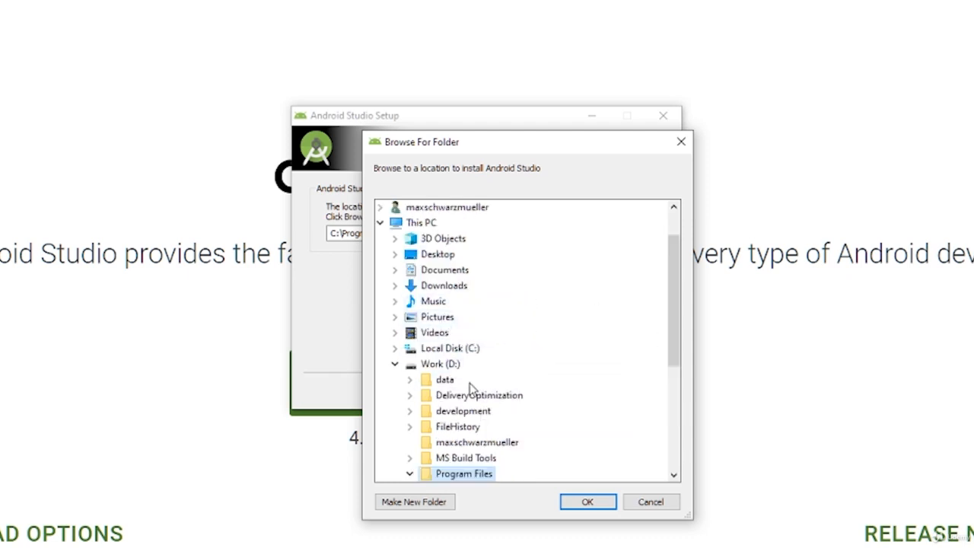
{"action": "left_click", "coordinate": [583, 505]}
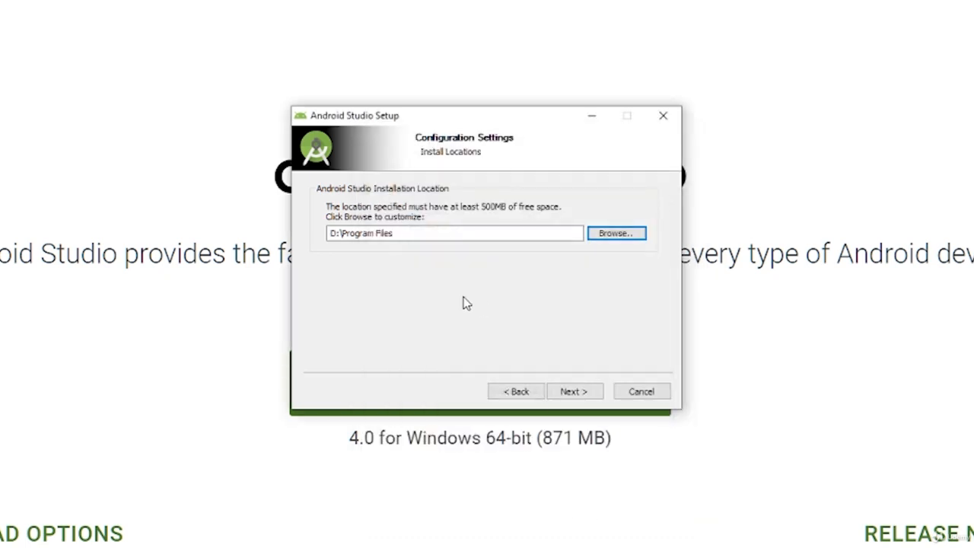
Extend the Android Studio installation location to D:\Program Files\Android and continue
{"action": "left_click", "coordinate": [447, 238]}
{"action": "type", "text": "\\Android"}
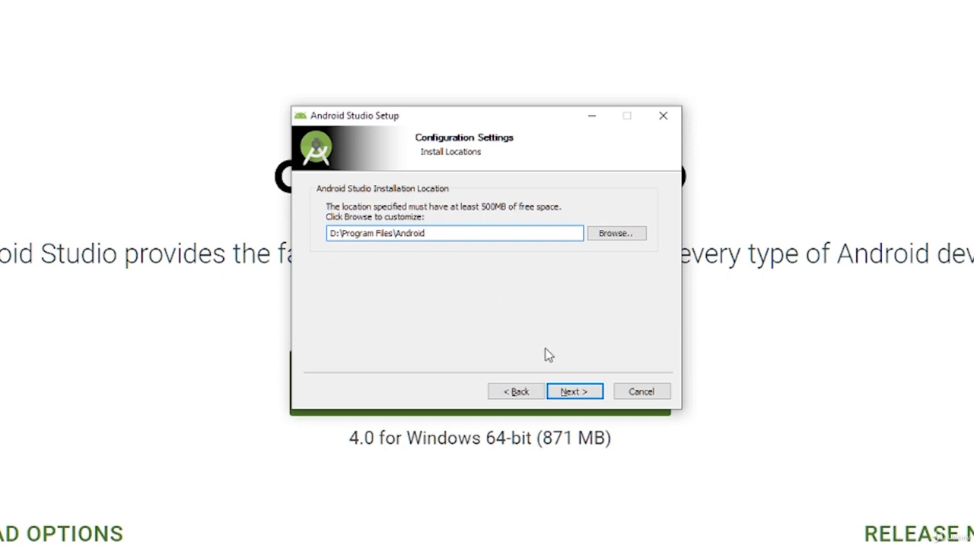
{"action": "left_click", "coordinate": [591, 395]}
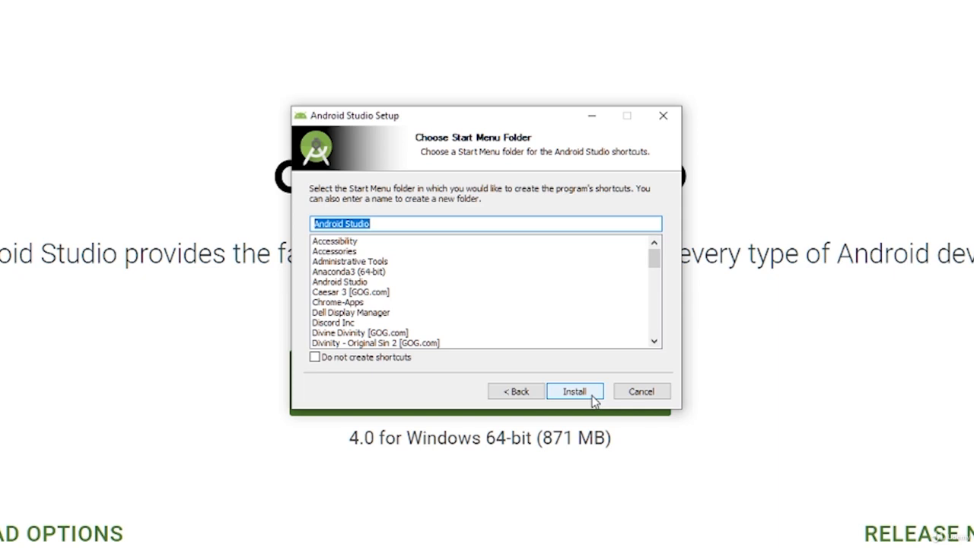
Install Android Studio with the default Start Menu folder and finish the setup with Start Android Studio enabled
{"action": "left_click", "coordinate": [592, 397]}
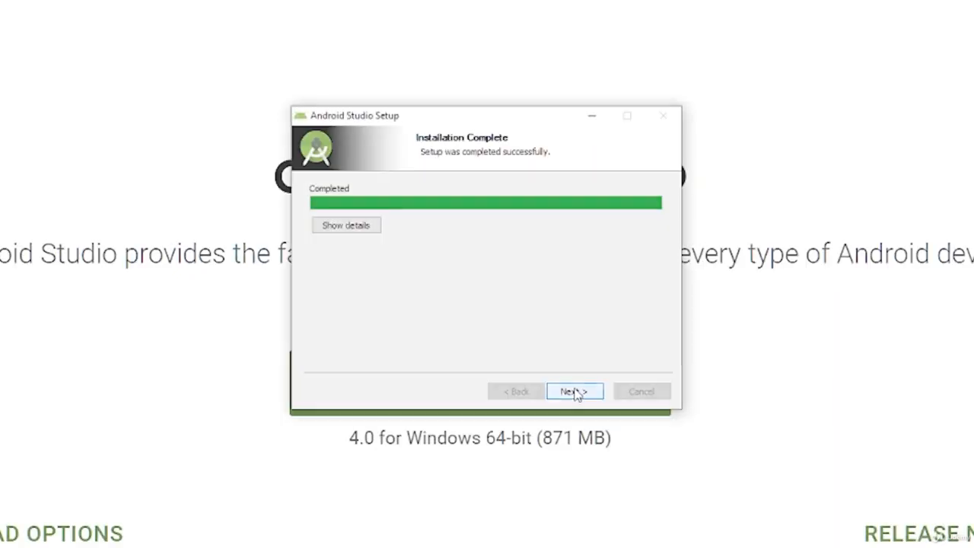
{"action": "left_click", "coordinate": [576, 393]}
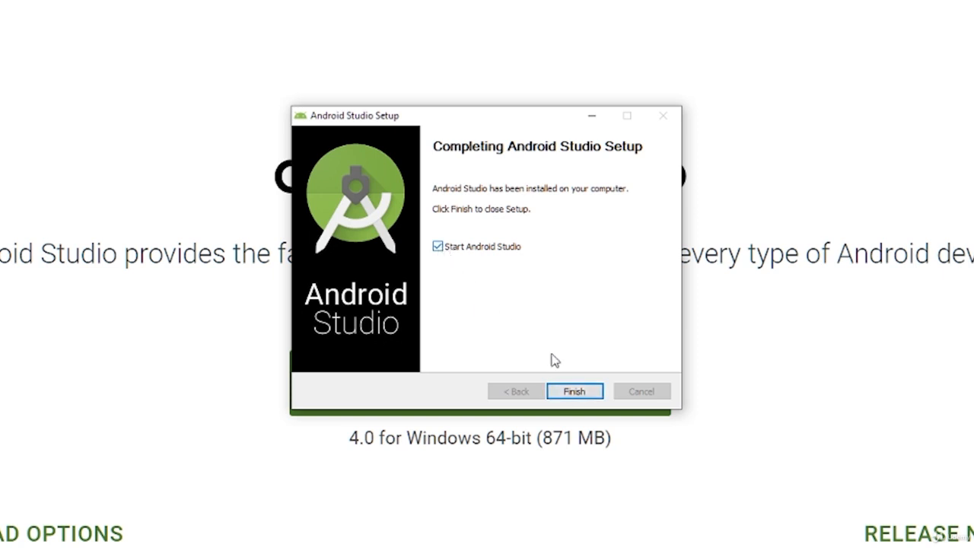
{"action": "left_click", "coordinate": [575, 392]}
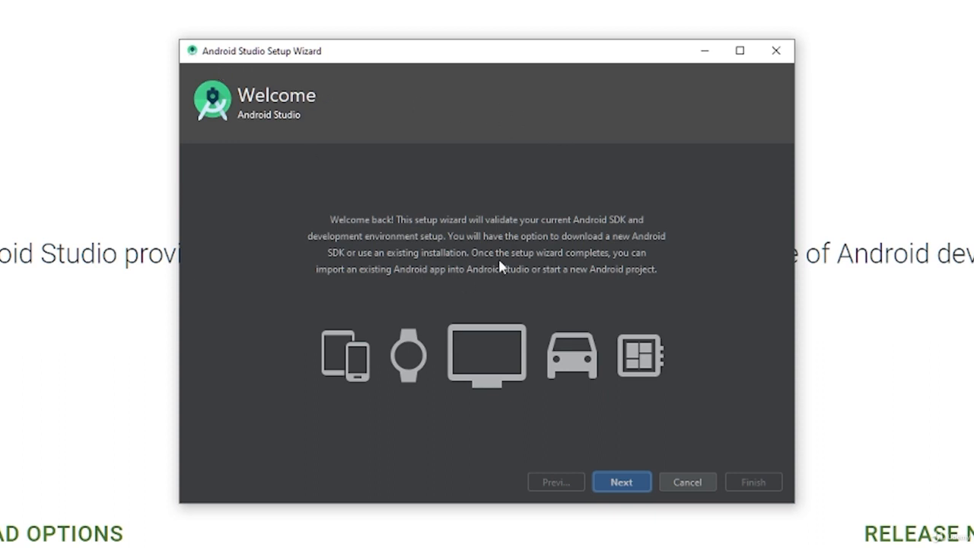
Choose the Custom install type in the setup wizard and accept D:\Program Files\Android\jre as the default JDK location
{"action": "left_click", "coordinate": [621, 482]}
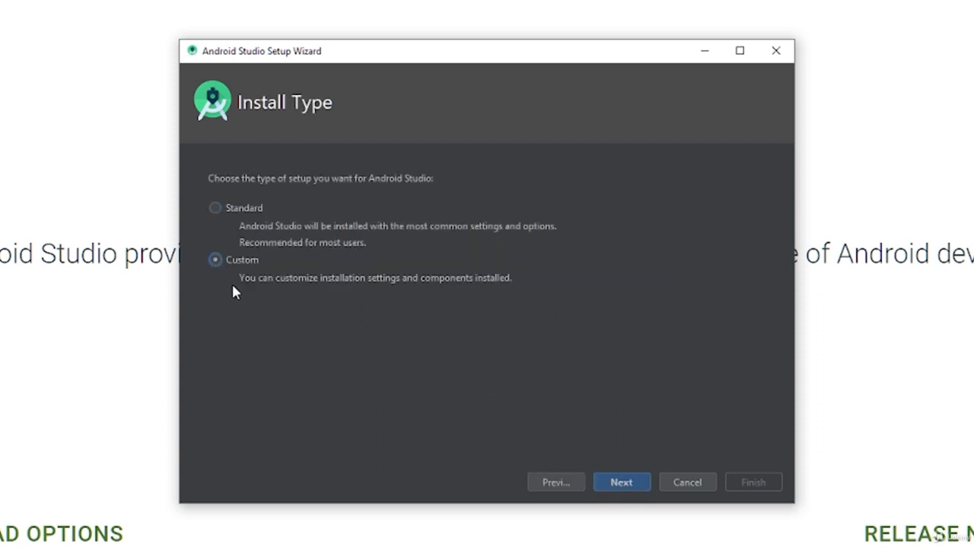
{"action": "left_click", "coordinate": [622, 483]}
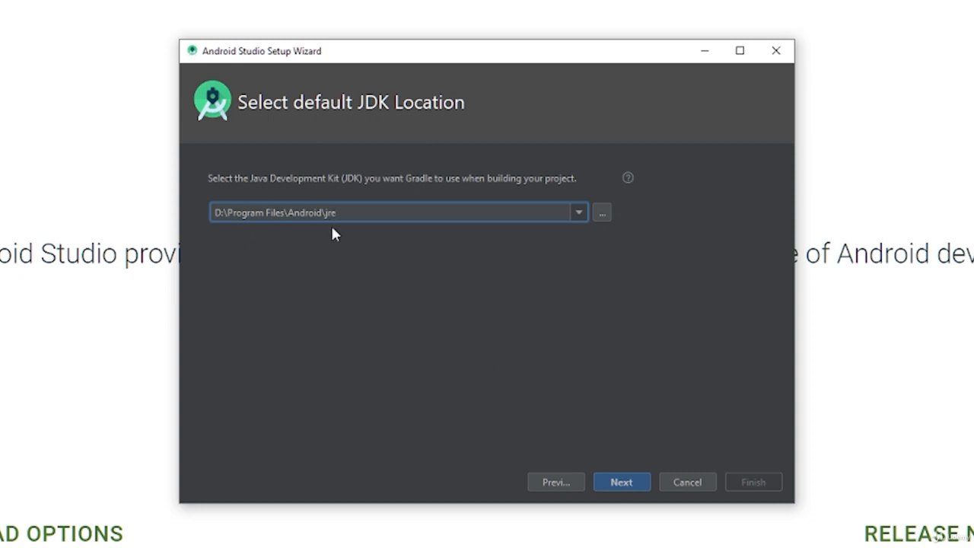
{"action": "left_click", "coordinate": [620, 482]}
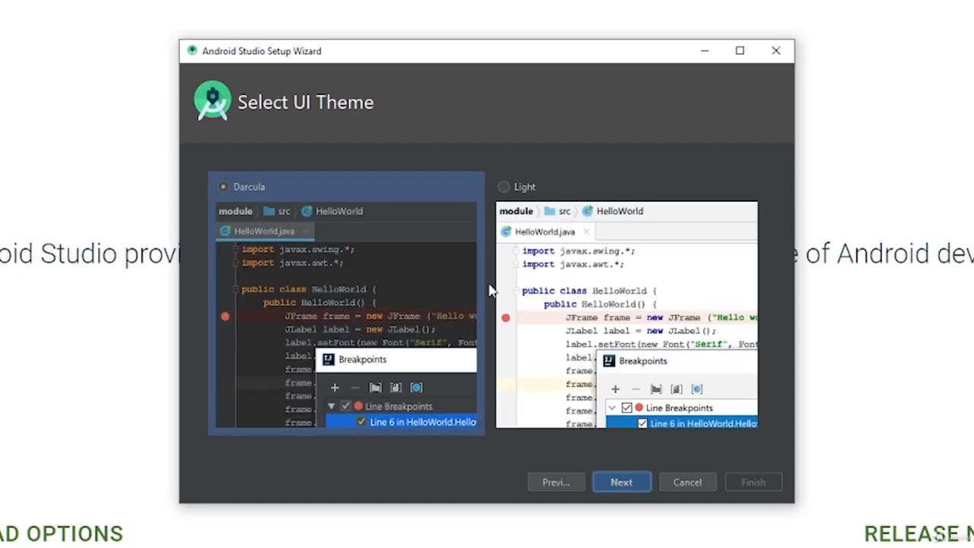
Compare the Light and Darcula UI themes, choose Darcula and continue to the SDK components
{"action": "left_click", "coordinate": [527, 226]}
{"action": "left_click", "coordinate": [448, 251]}
{"action": "left_click", "coordinate": [572, 232]}
{"action": "left_click", "coordinate": [434, 234]}
{"action": "left_click", "coordinate": [620, 482]}
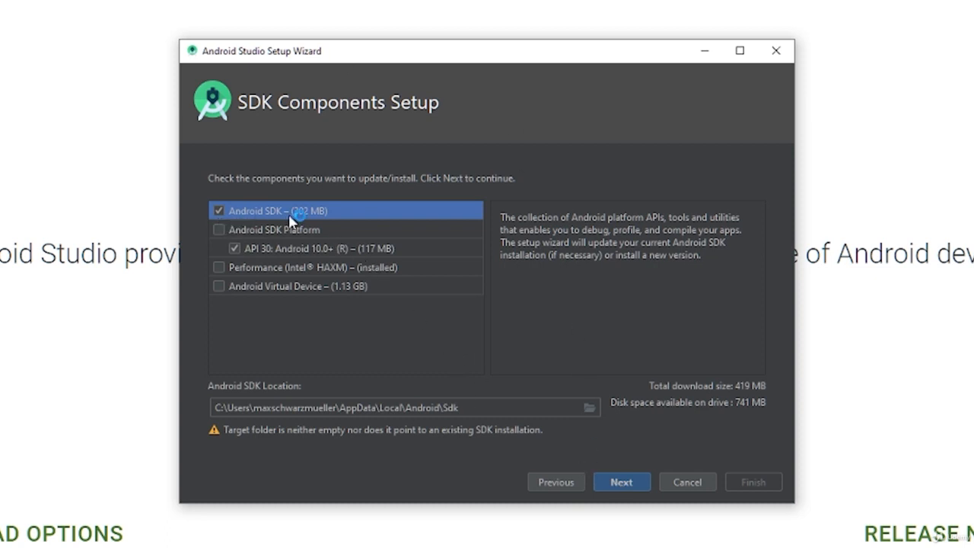
Go through the SDK component descriptions and include the Android Virtual Device in the installation
{"action": "left_click", "coordinate": [215, 229]}
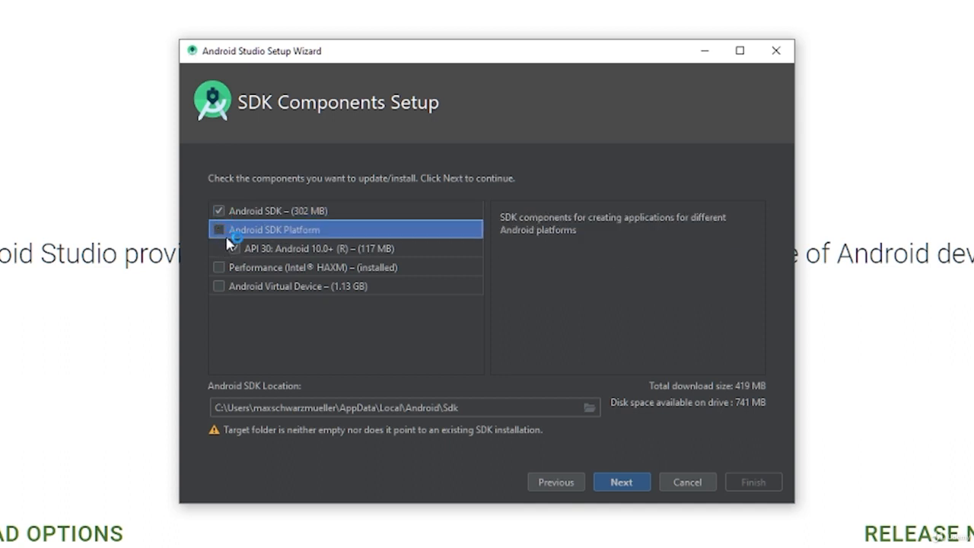
{"action": "left_click", "coordinate": [262, 251]}
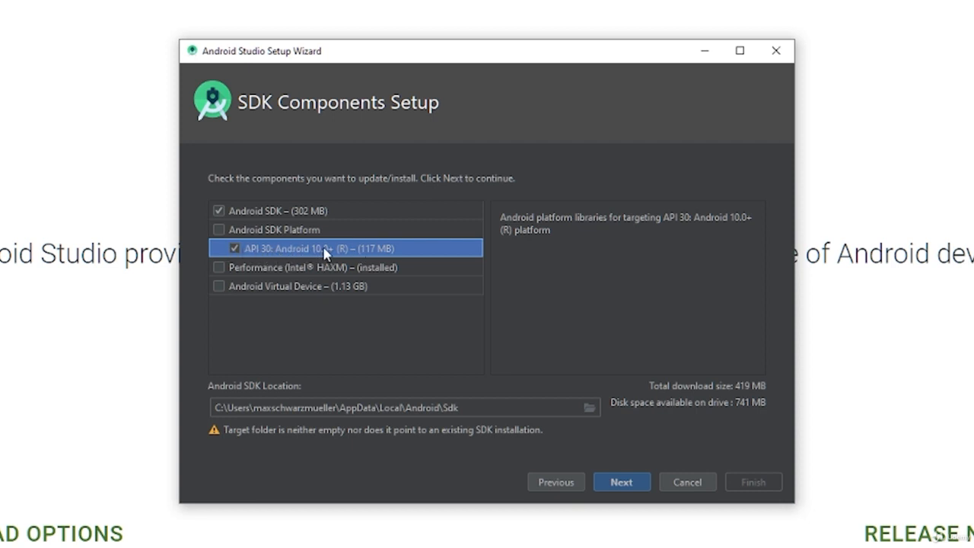
{"action": "left_click", "coordinate": [231, 268]}
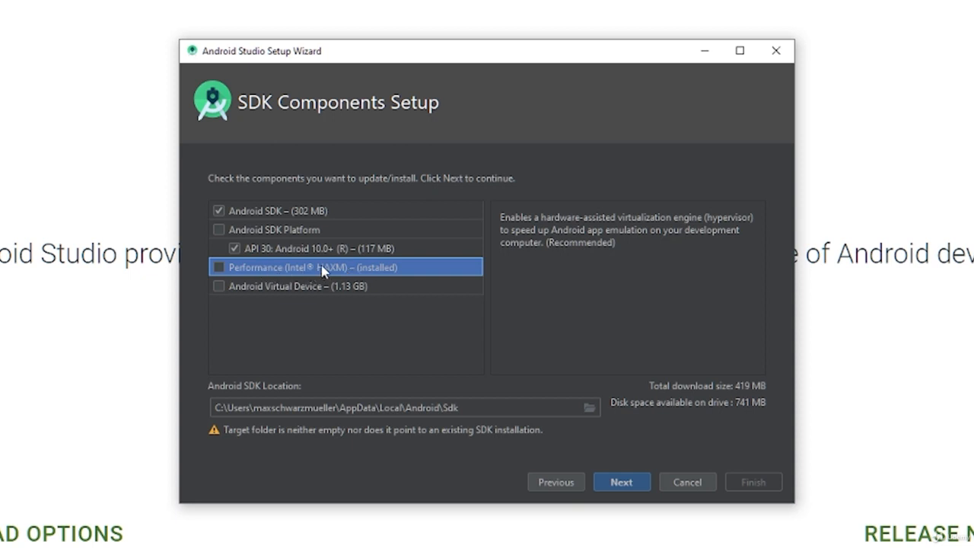
{"action": "left_click", "coordinate": [220, 287]}
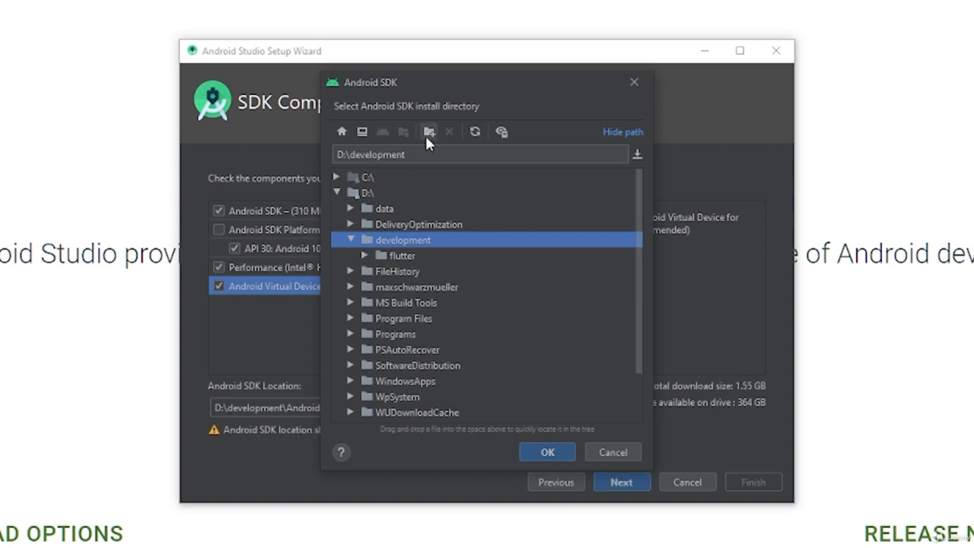
Create an android-sdk folder inside D:\development and use it as the Android SDK location
{"action": "left_click", "coordinate": [426, 135]}
{"action": "type", "text": "andr"}
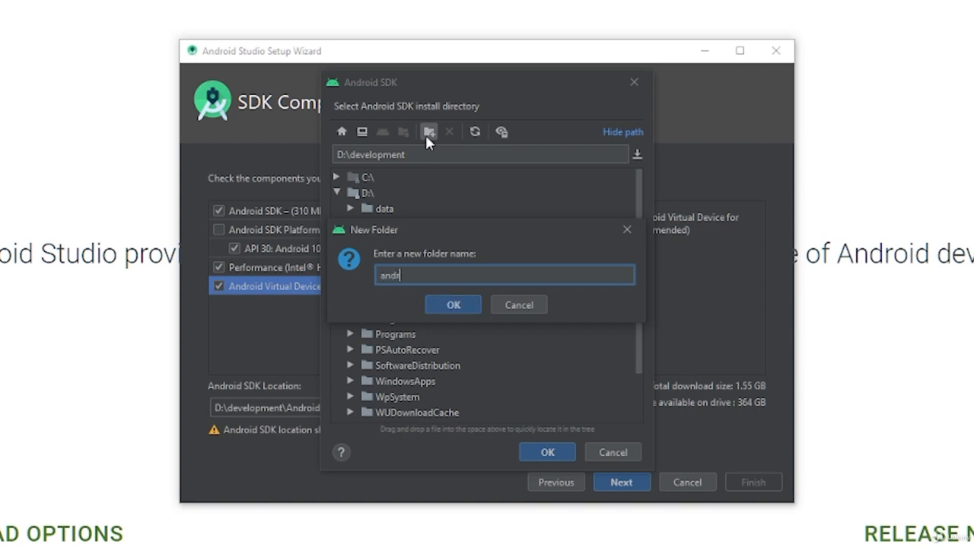
{"action": "type", "text": "oid-sdk"}
{"action": "left_click", "coordinate": [452, 304]}
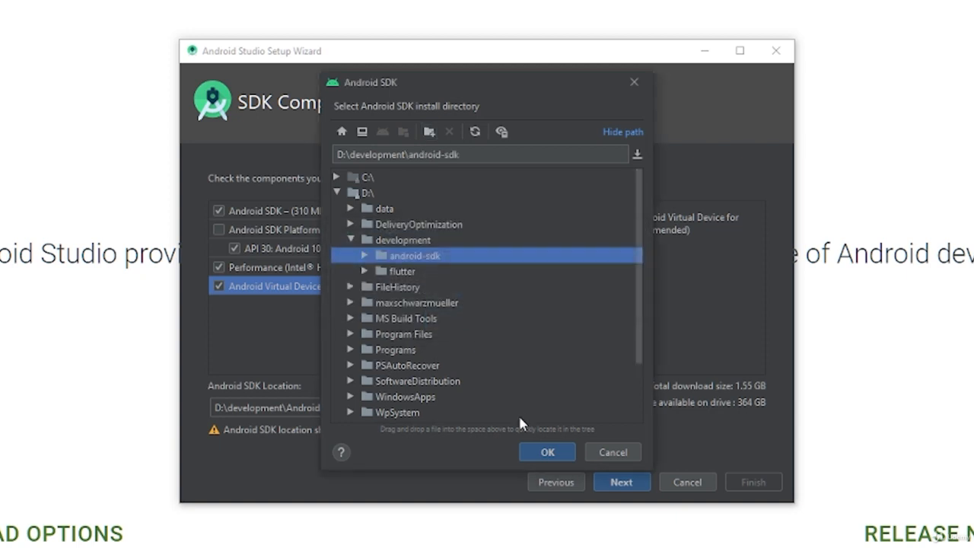
{"action": "left_click", "coordinate": [536, 449]}
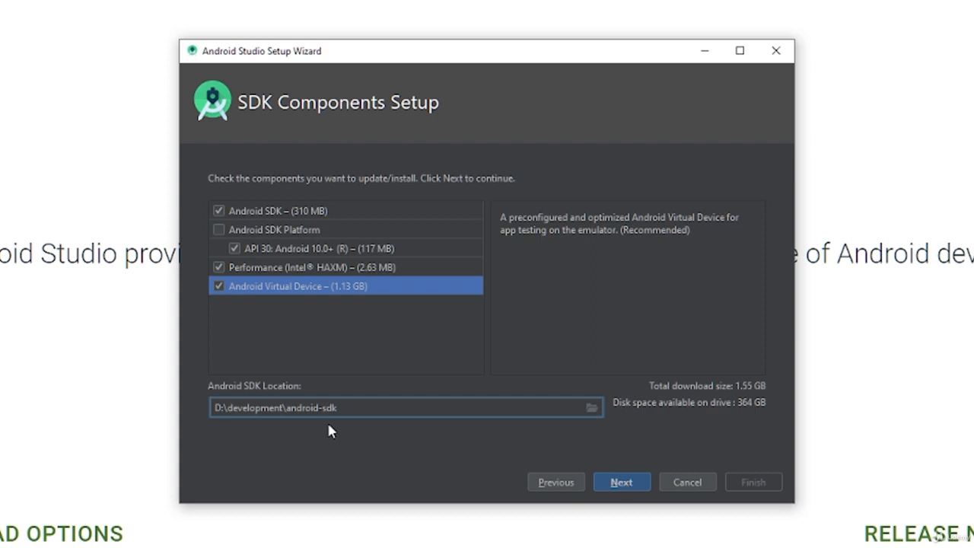
Accept the recommended 4,096 MiB emulator RAM, download the selected SDK components and finish the setup wizard
{"action": "left_click", "coordinate": [622, 483]}
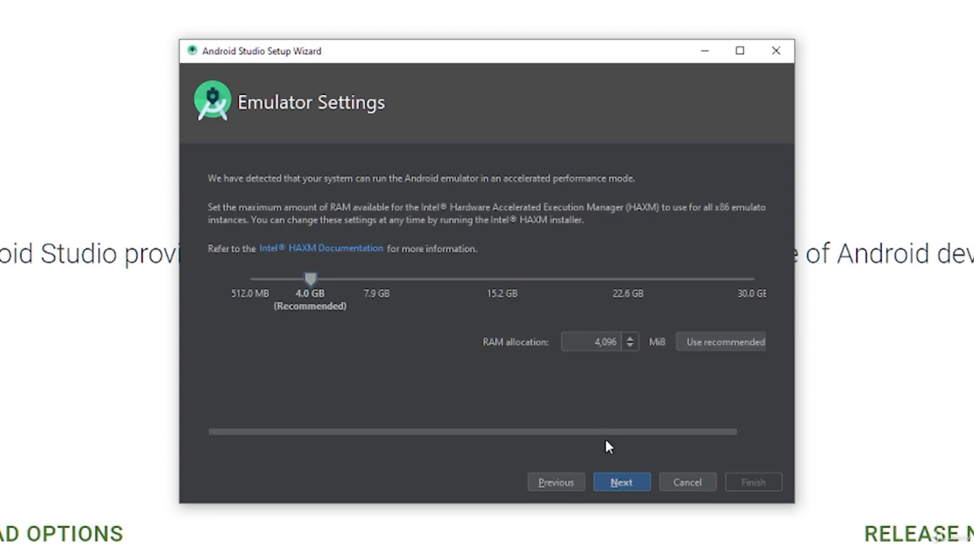
{"action": "left_click", "coordinate": [621, 483]}
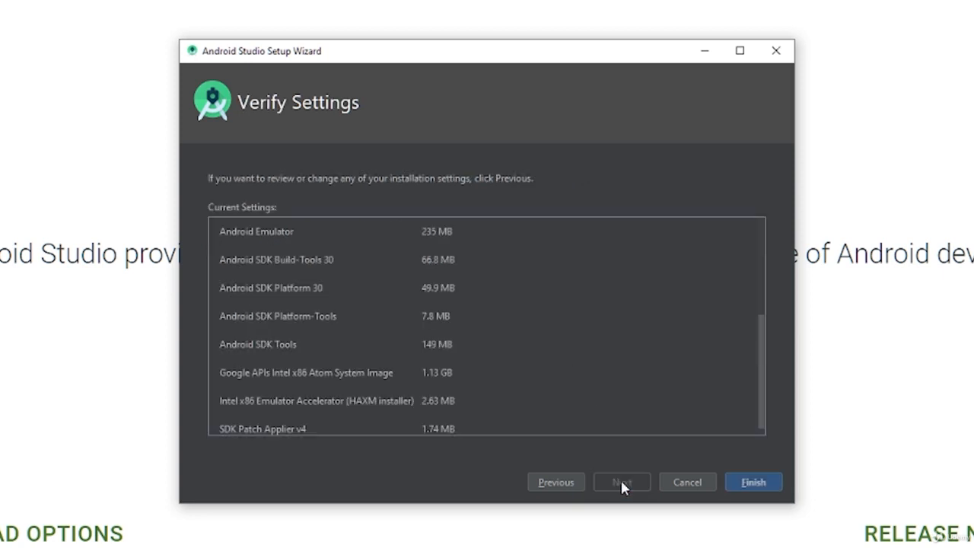
{"action": "left_click", "coordinate": [738, 483]}
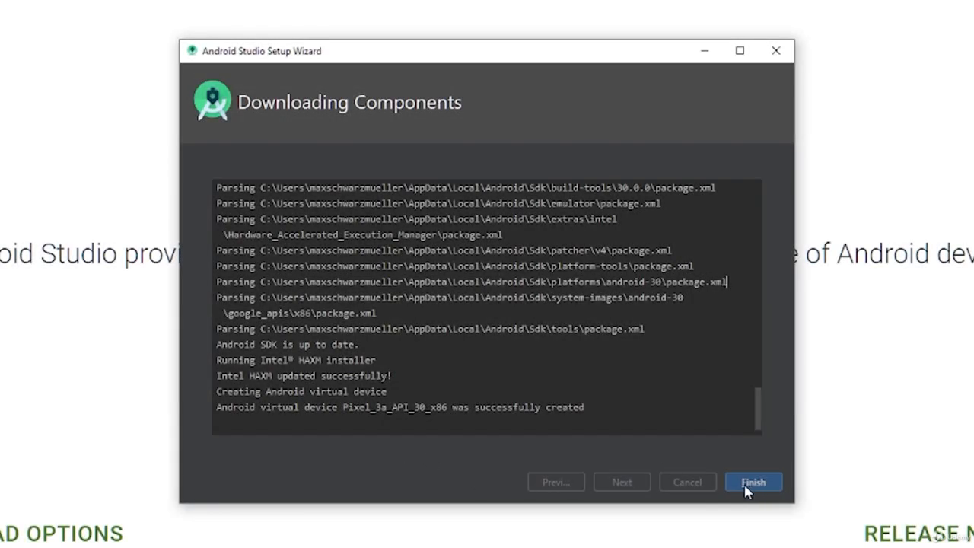
{"action": "left_click", "coordinate": [753, 483]}
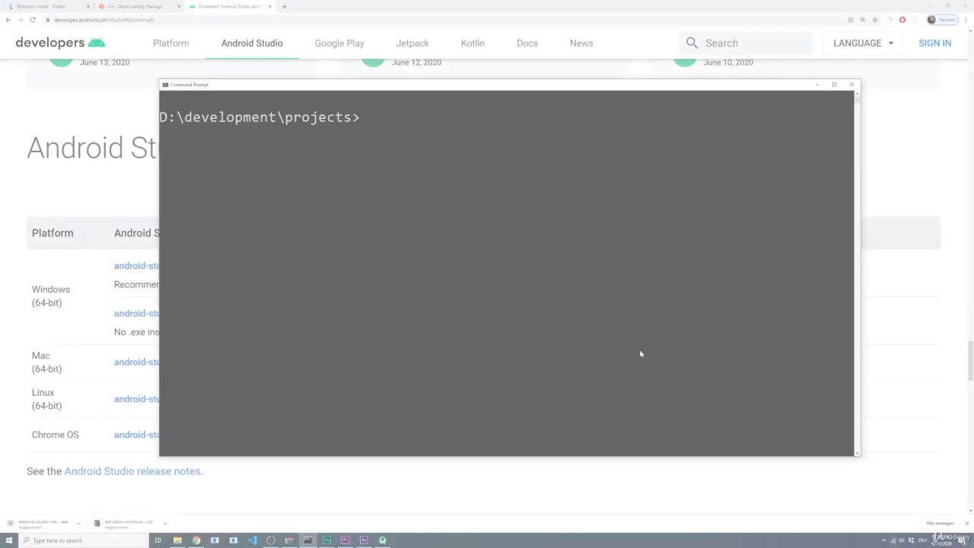
Run flutter doctor in the Command Prompt and copy the variable name ANDROID_SDK_ROOT from its Android toolchain report
{"action": "type", "text": "flutter doctor"}
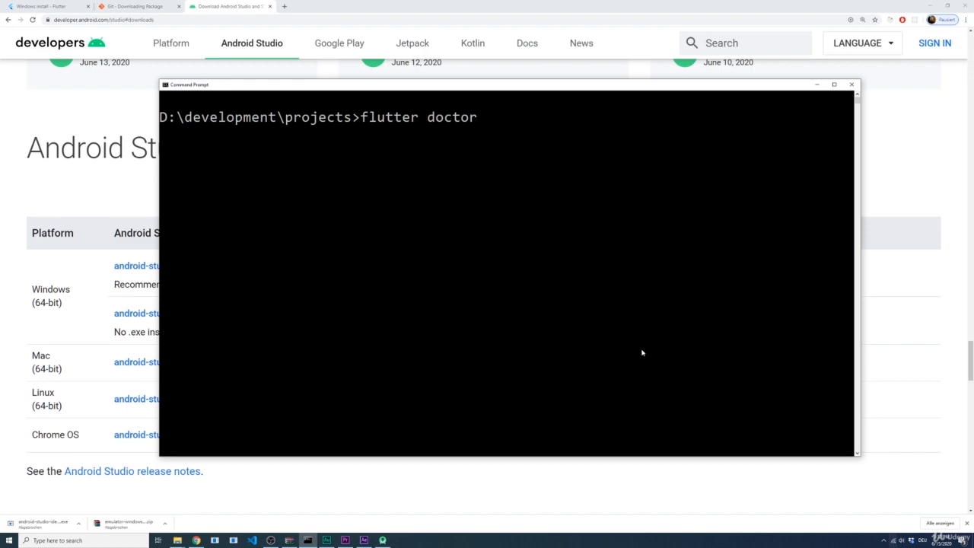
{"action": "key", "text": "Return"}
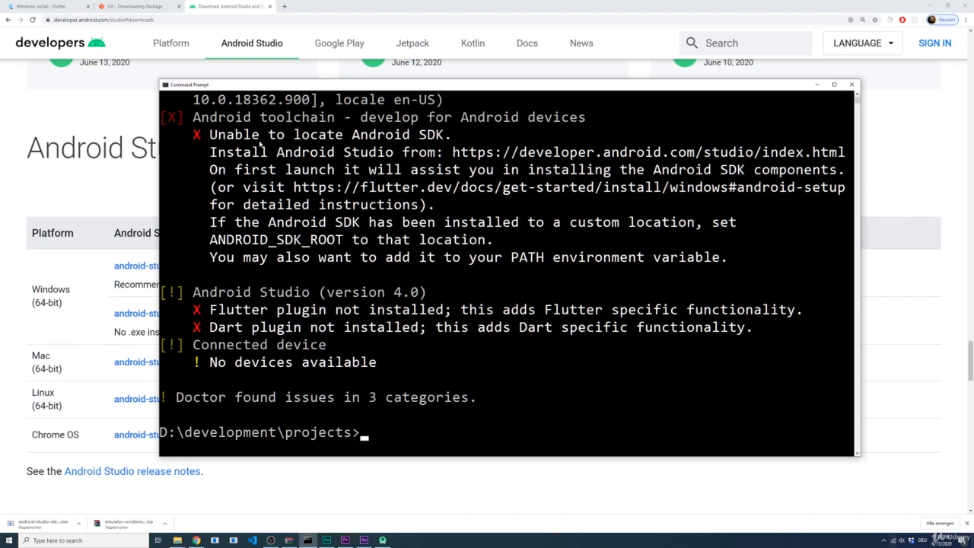
{"action": "left_click_drag", "start_coordinate": [210, 134], "coordinate": [452, 137]}
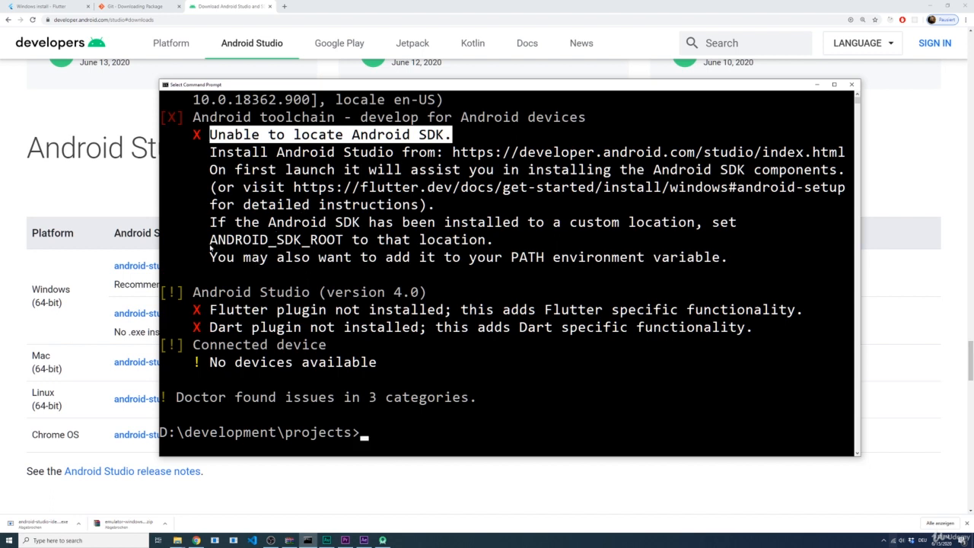
{"action": "left_click_drag", "start_coordinate": [210, 242], "coordinate": [345, 240]}
{"action": "key", "text": "ctrl+c"}
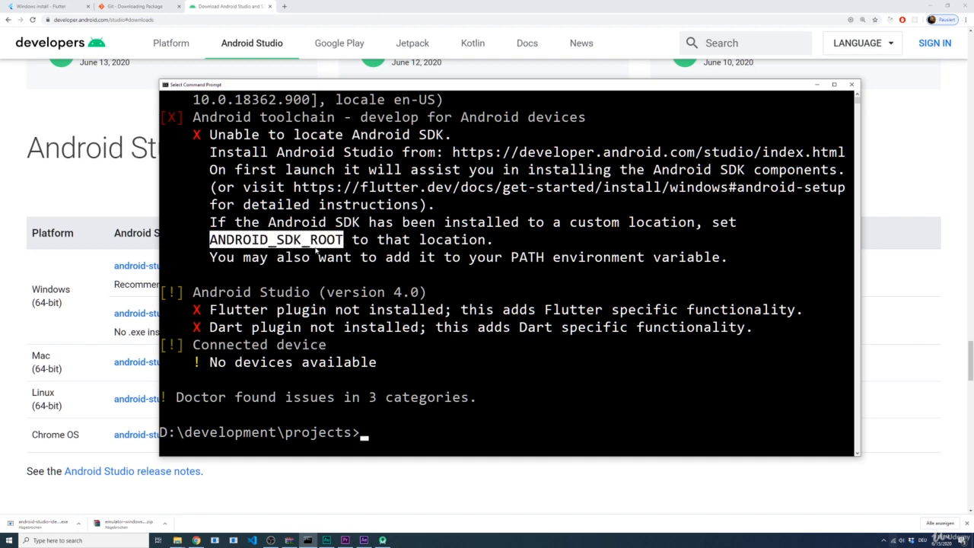
{"action": "key", "text": "Return"}
Open the Windows environment variables and start a new user variable named ANDROID_SDK_ROOT
{"action": "key", "text": "super"}
{"action": "type", "text": "em"}
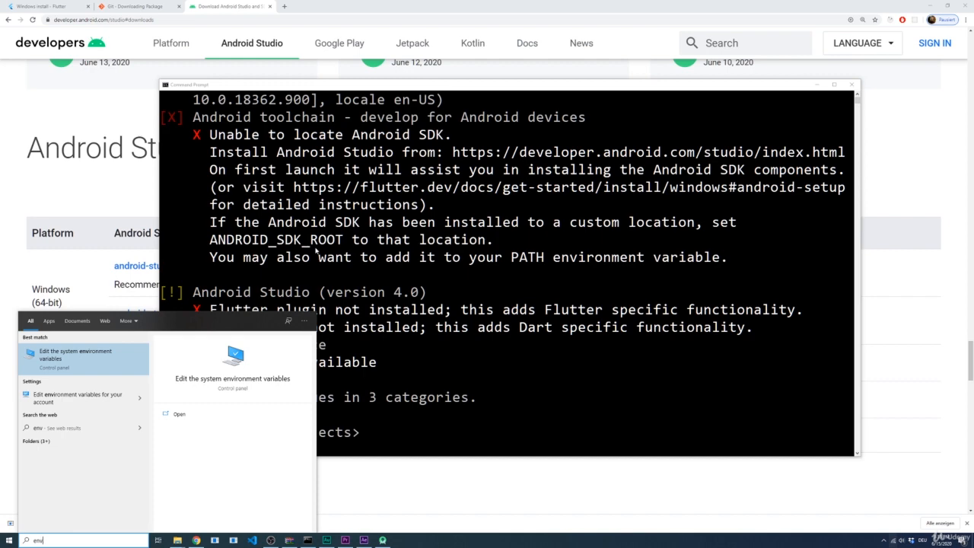
{"action": "key", "text": "Return"}
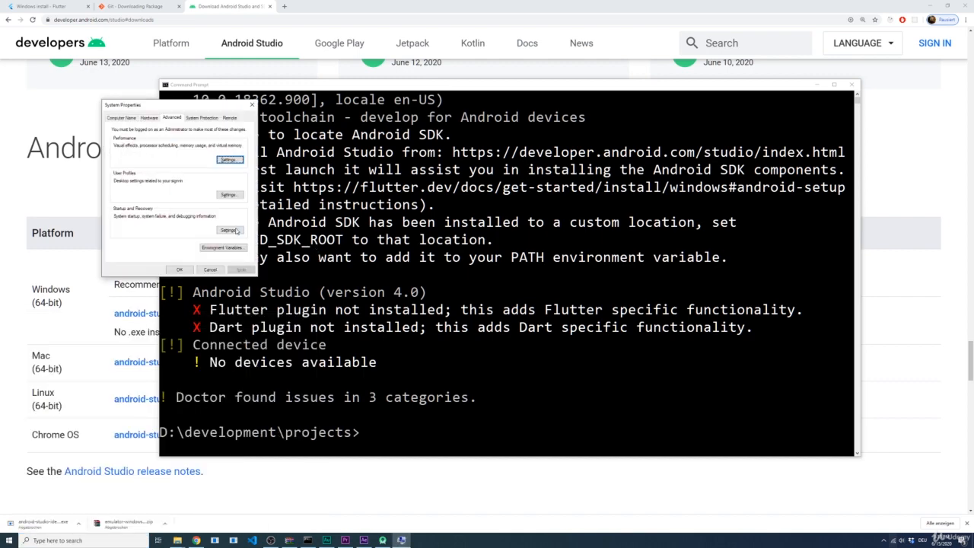
{"action": "left_click", "coordinate": [222, 247]}
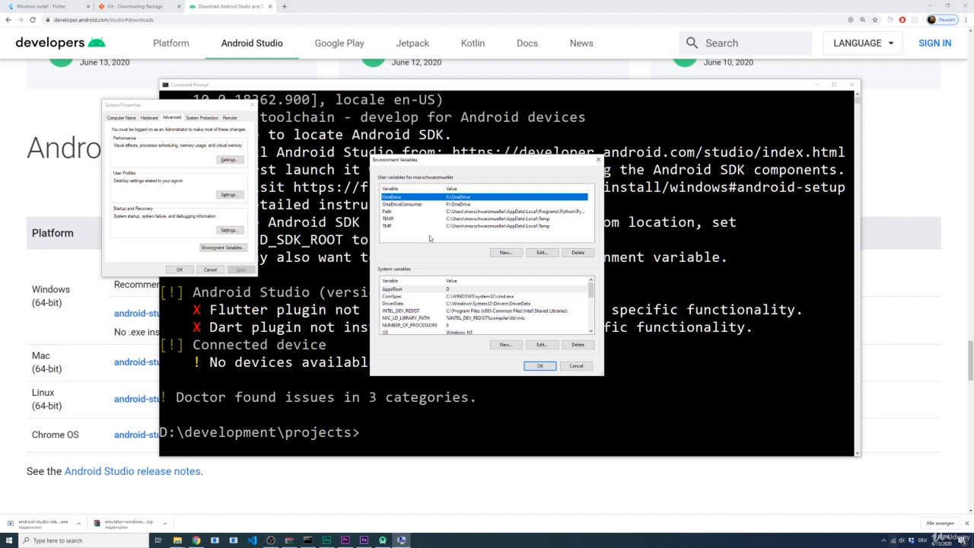
{"action": "left_click", "coordinate": [503, 253]}
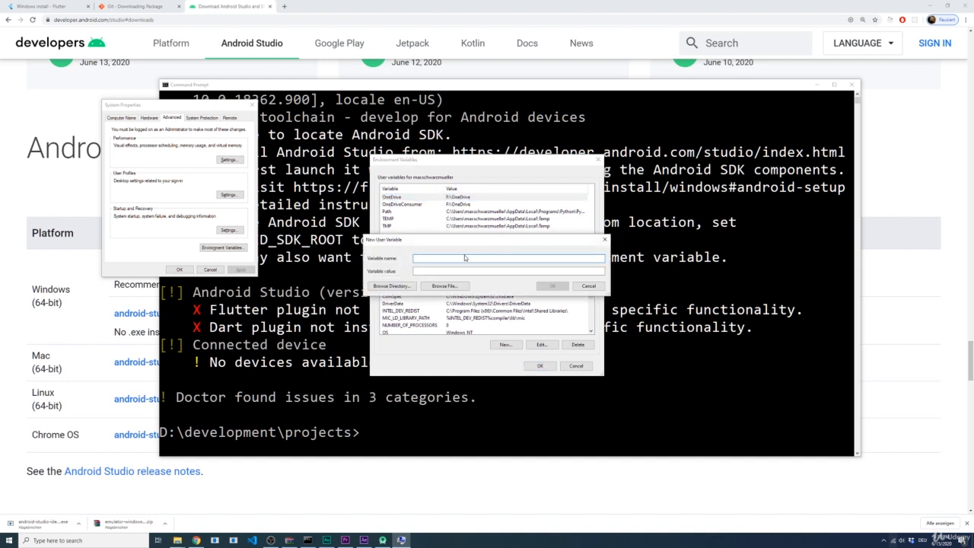
{"action": "key", "text": "ctrl+v"}
Copy the android-sdk folder path from File Explorer, set the variable value to D:\development\android-sdk and save the environment variables
{"action": "left_click", "coordinate": [452, 270]}
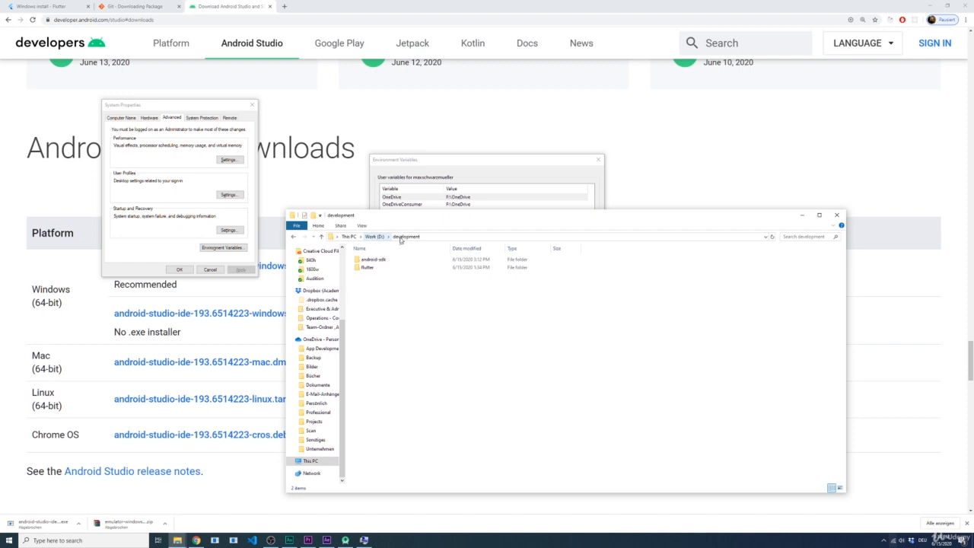
{"action": "double_click", "coordinate": [371, 260]}
{"action": "left_click", "coordinate": [450, 237]}
{"action": "key", "text": "ctrl+c"}
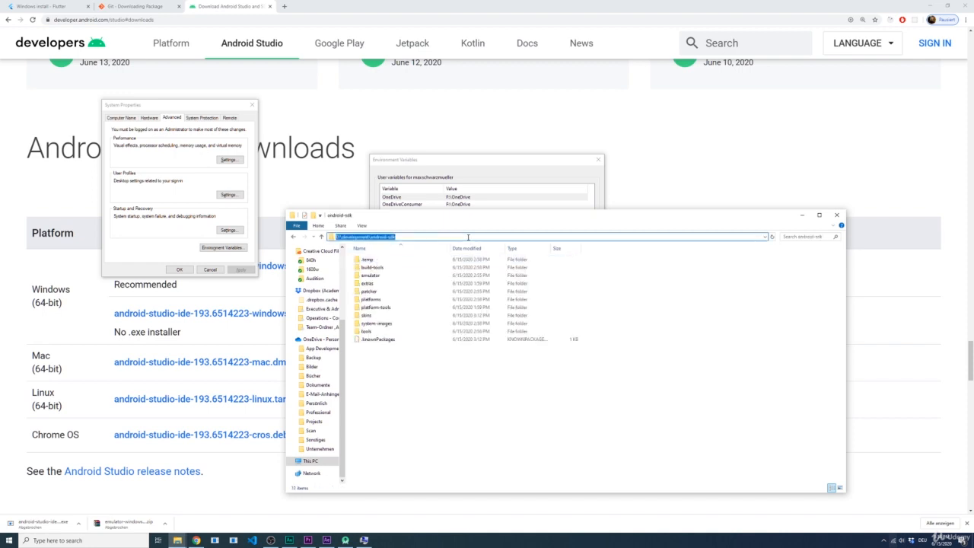
{"action": "left_click", "coordinate": [494, 187]}
{"action": "key", "text": "ctrl+v"}
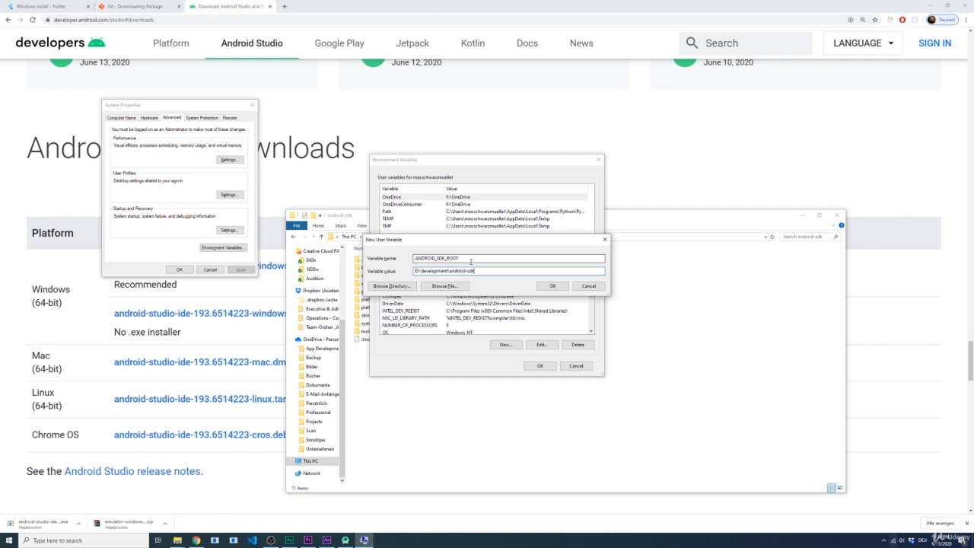
{"action": "left_click", "coordinate": [547, 286]}
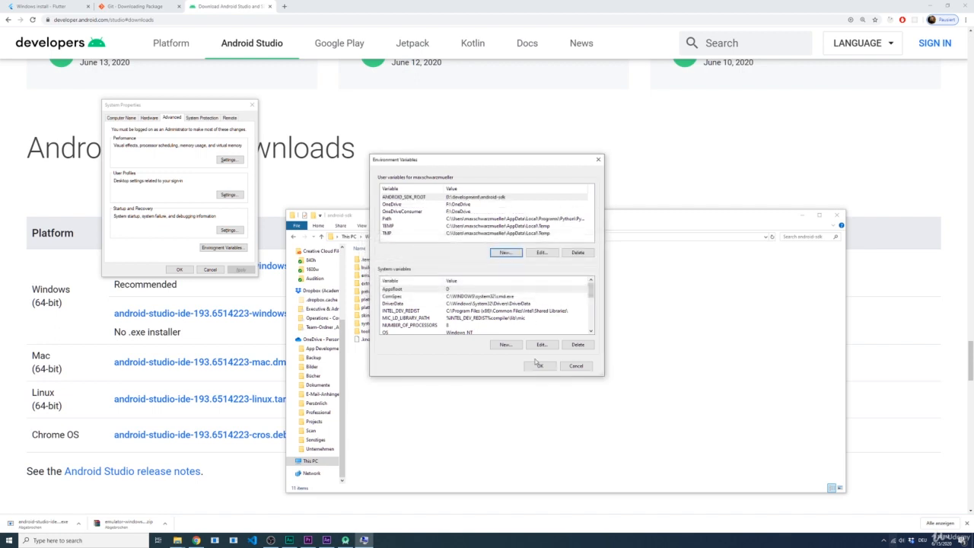
{"action": "left_click", "coordinate": [540, 366]}
Open a new Command Prompt and run flutter doctor
{"action": "key", "text": "super"}
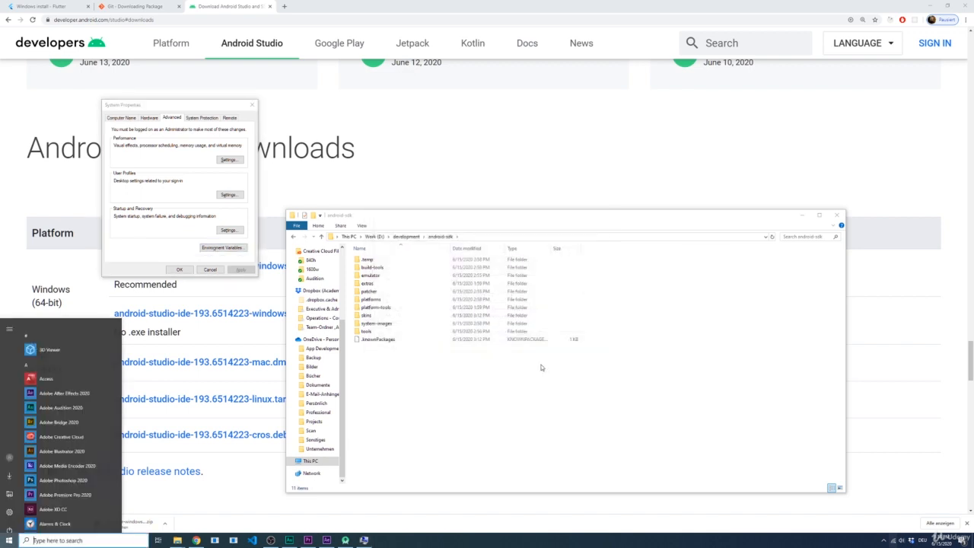
{"action": "type", "text": "cmd"}
{"action": "key", "text": "Return"}
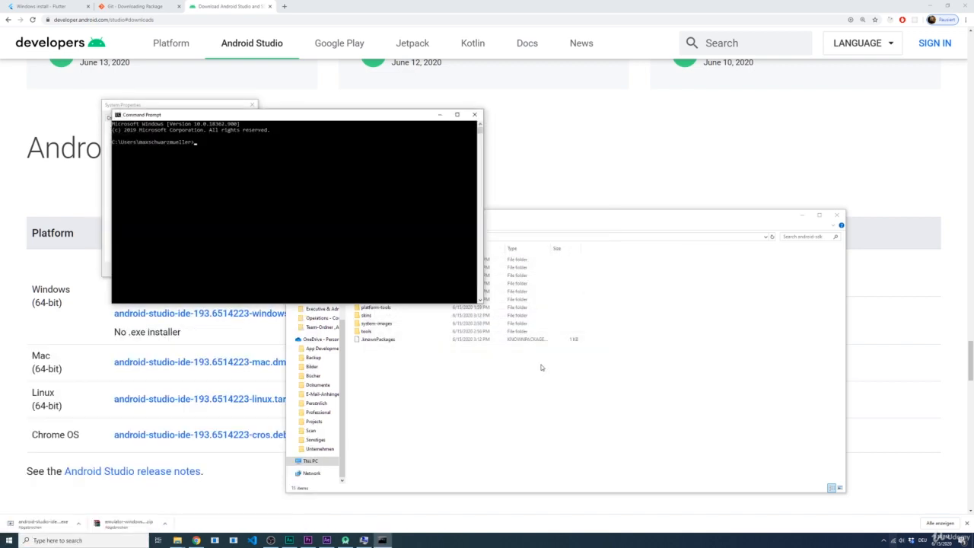
{"action": "type", "text": "f"}
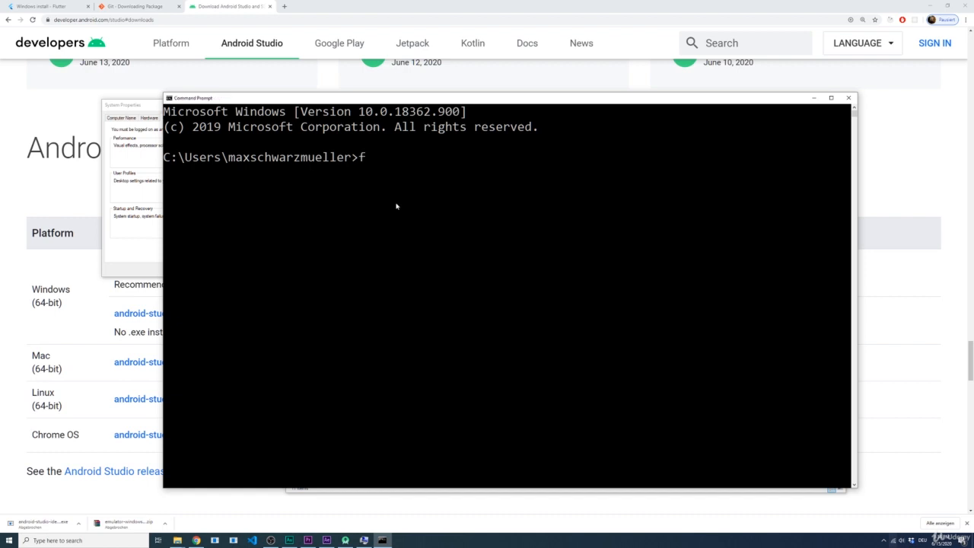
{"action": "type", "text": "lutter doctor"}
{"action": "key", "text": "Return"}
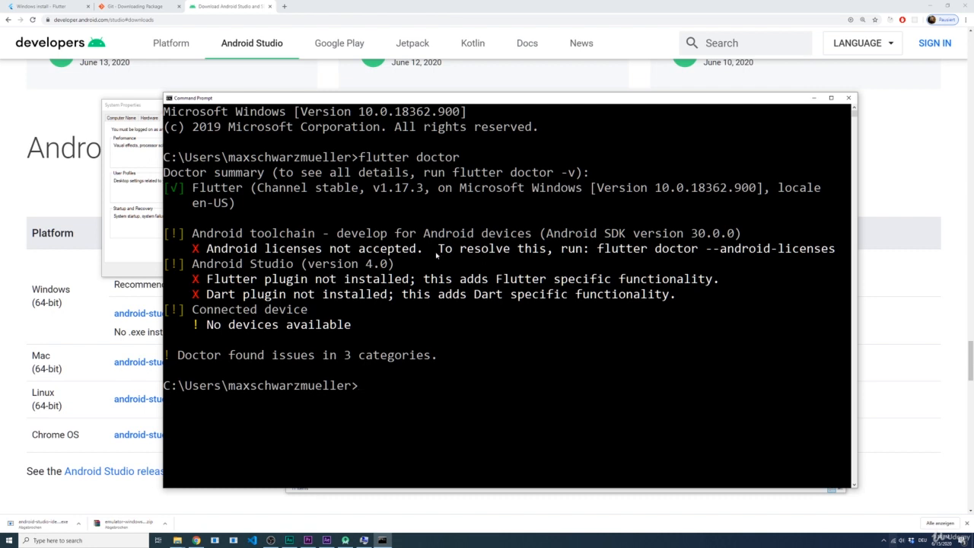
Run flutter doctor --android-licenses in the Command Prompt
{"action": "type", "text": "flutter doc"}
{"action": "type", "text": "tor -"}
{"action": "type", "text": "-andri"}
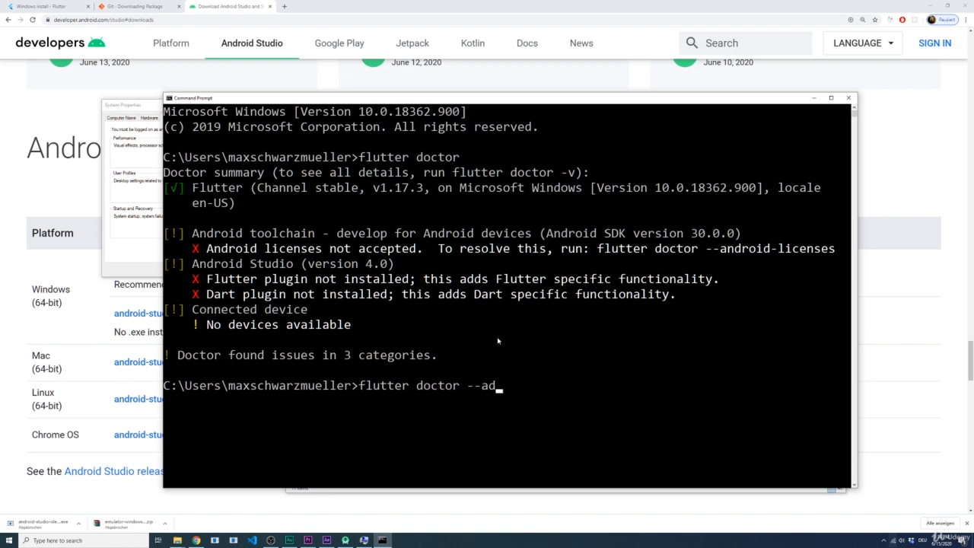
{"action": "key", "text": "BackSpace"}
{"action": "type", "text": "oid-licenses"}
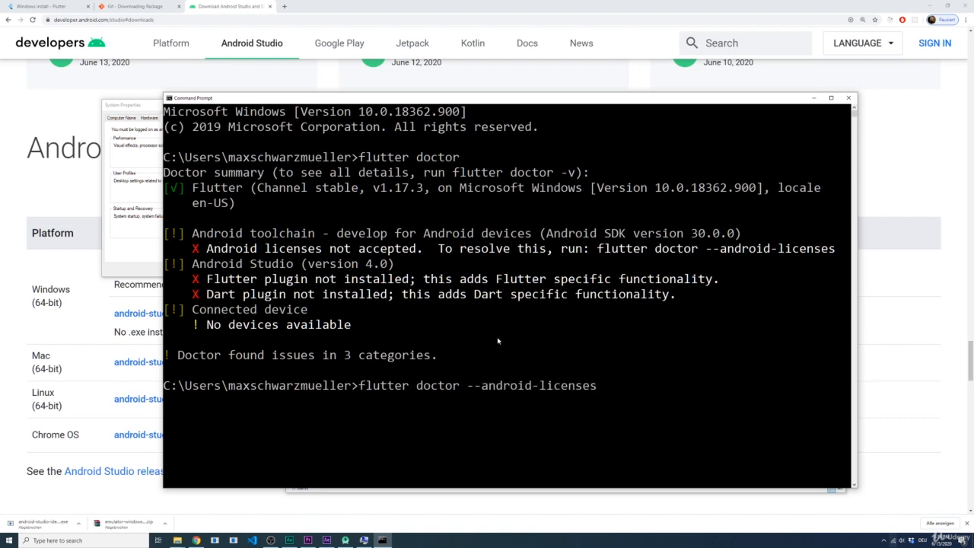
{"action": "left_click_drag", "start_coordinate": [698, 250], "coordinate": [643, 264]}
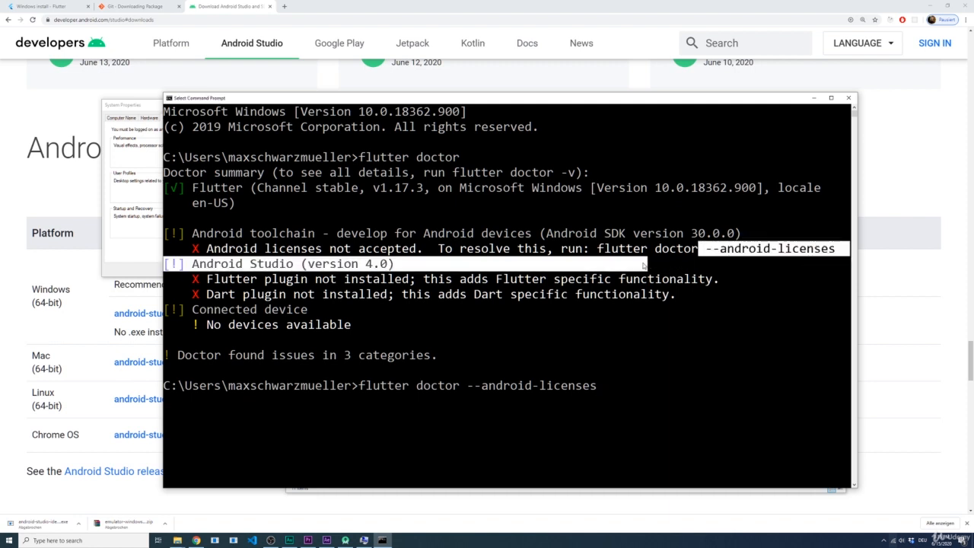
{"action": "left_click", "coordinate": [650, 368]}
{"action": "key", "text": "Escape"}
{"action": "key", "text": "Return"}
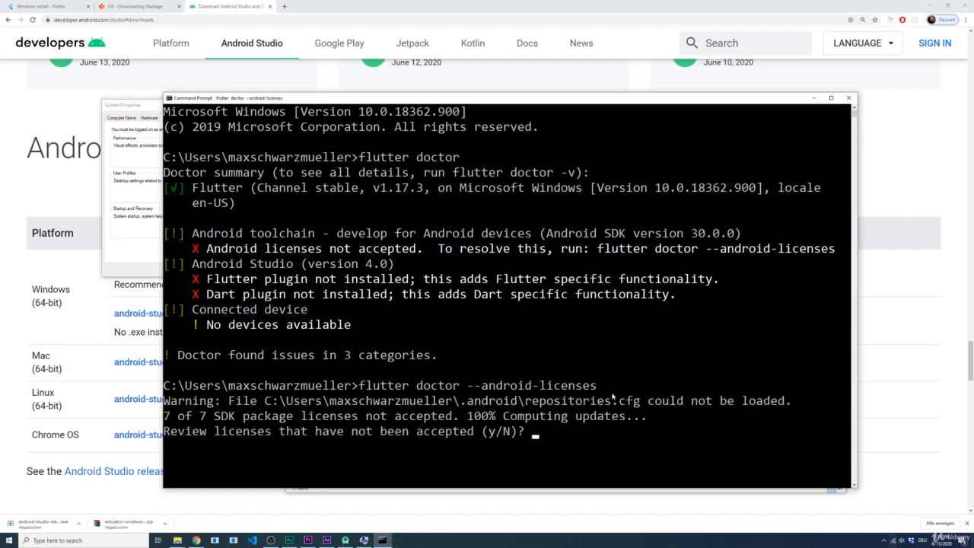
Agree to review the Android SDK package licenses and accept each one with y
{"action": "type", "text": "y"}
{"action": "key", "text": "Return"}
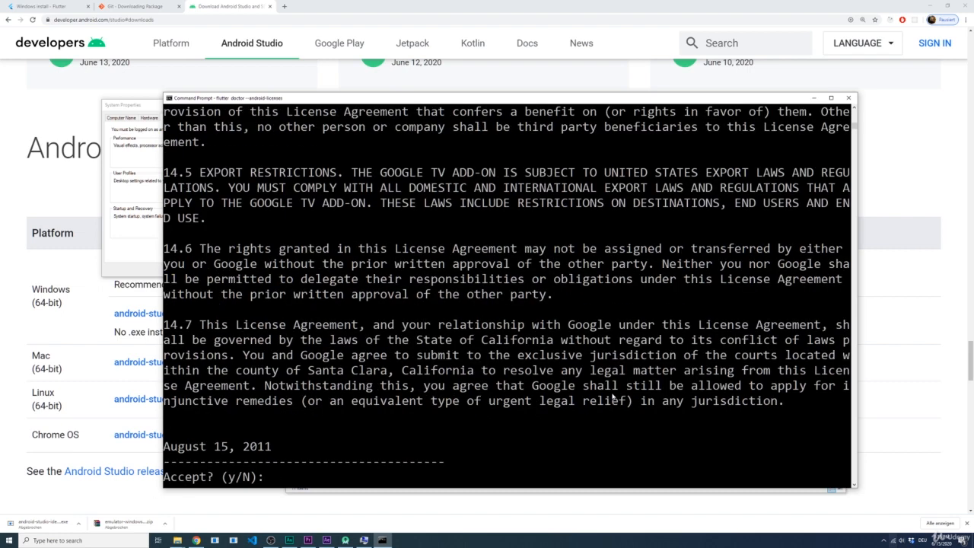
{"action": "type", "text": "y"}
{"action": "key", "text": "Return"}
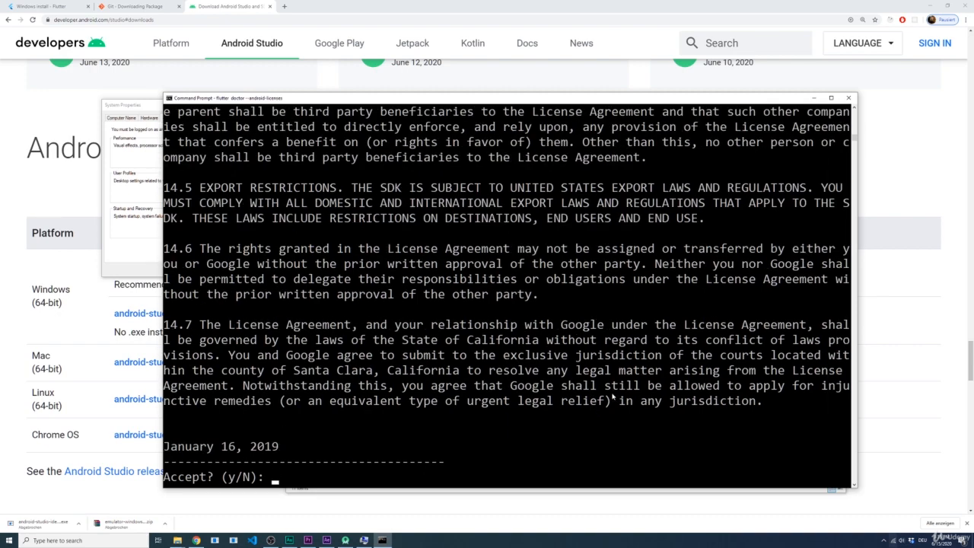
{"action": "type", "text": "y"}
{"action": "key", "text": "Return"}
{"action": "type", "text": "y"}
{"action": "key", "text": "Return"}
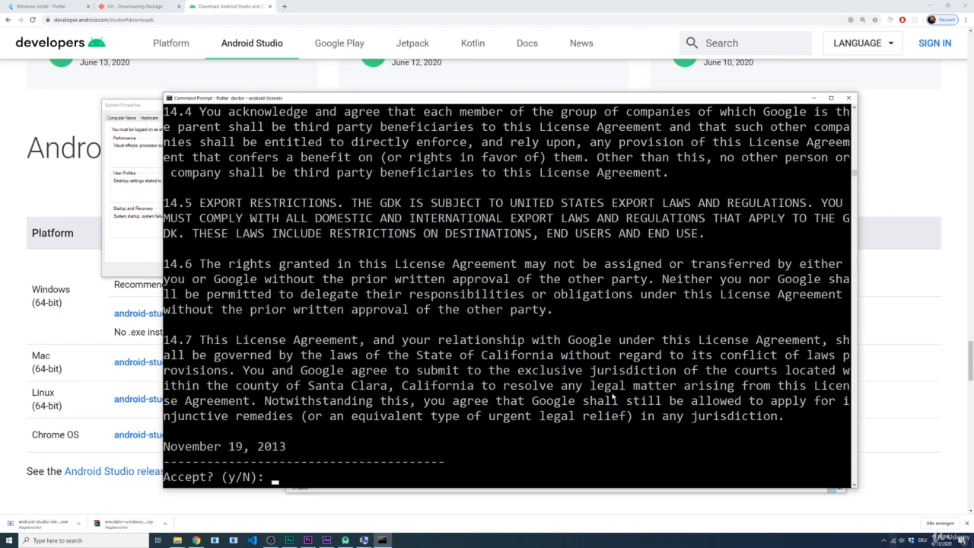
{"action": "type", "text": "y"}
{"action": "key", "text": "Return"}
{"action": "type", "text": "y"}
{"action": "key", "text": "Return"}
{"action": "type", "text": "y"}
{"action": "key", "text": "Return"}
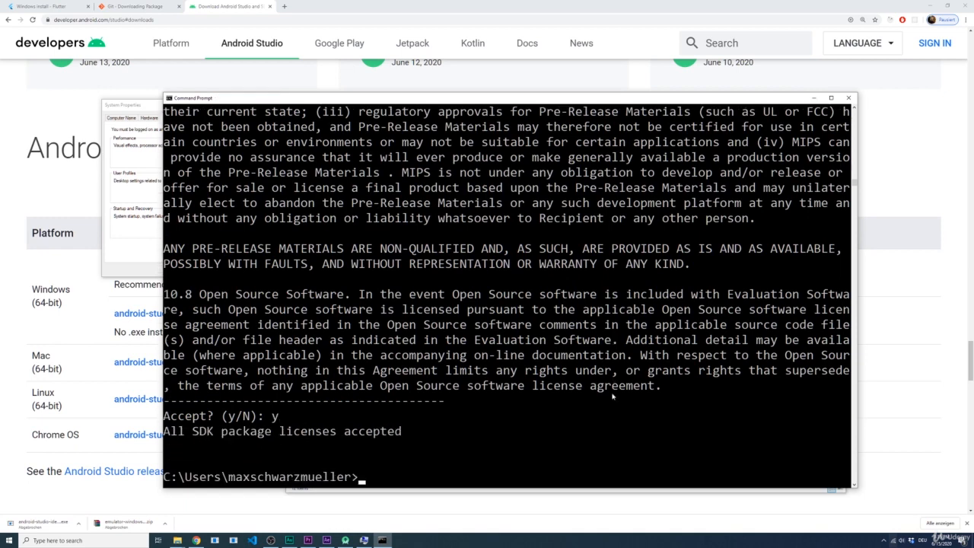
Run flutter doctor again and examine its Android Studio and Connected device entries
{"action": "type", "text": "flutter doc"}
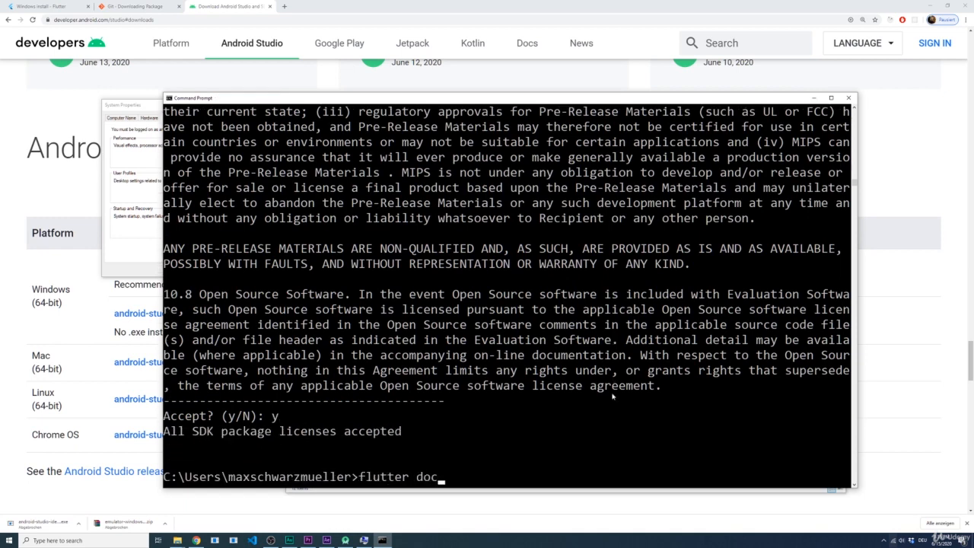
{"action": "type", "text": "tor"}
{"action": "key", "text": "Return"}
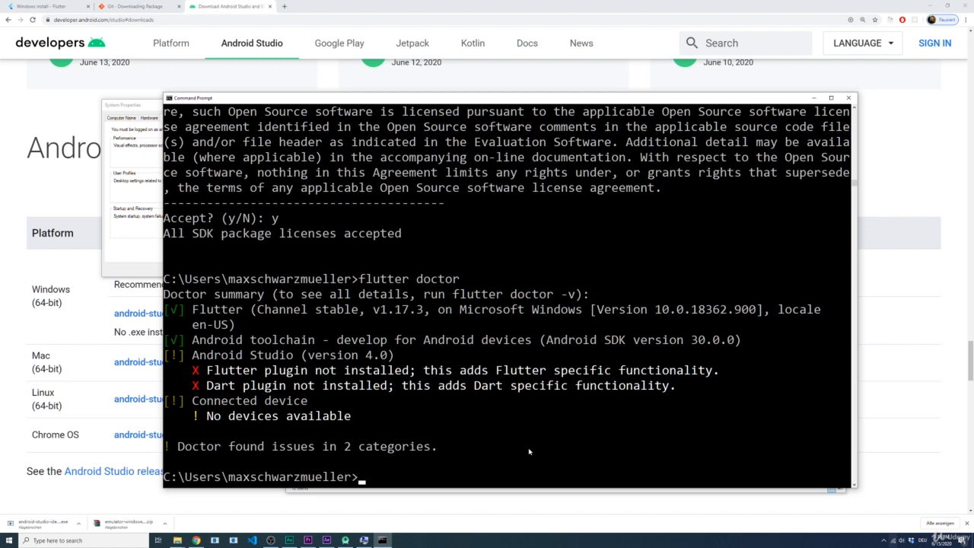
{"action": "left_click_drag", "start_coordinate": [220, 361], "coordinate": [264, 385]}
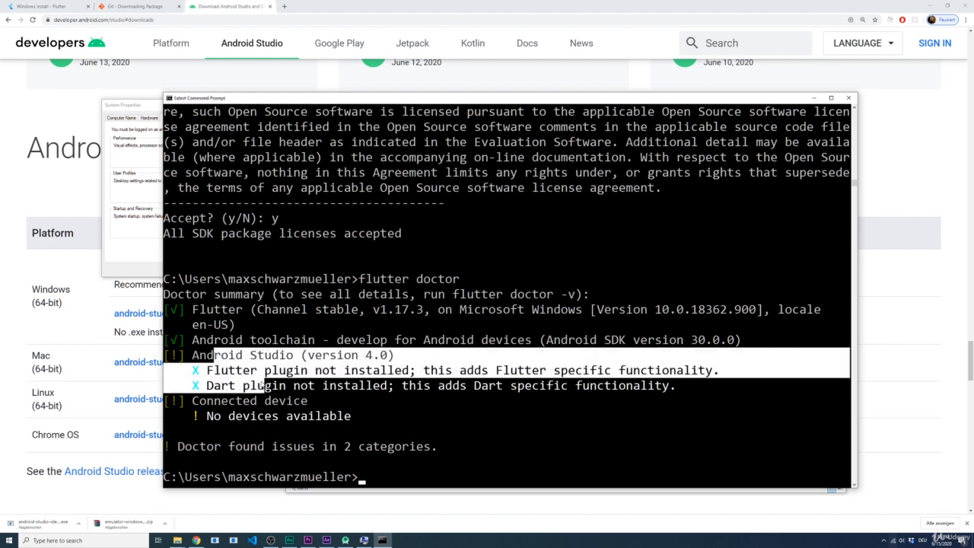
{"action": "left_click", "coordinate": [287, 389]}
{"action": "left_click_drag", "start_coordinate": [200, 398], "coordinate": [350, 415]}
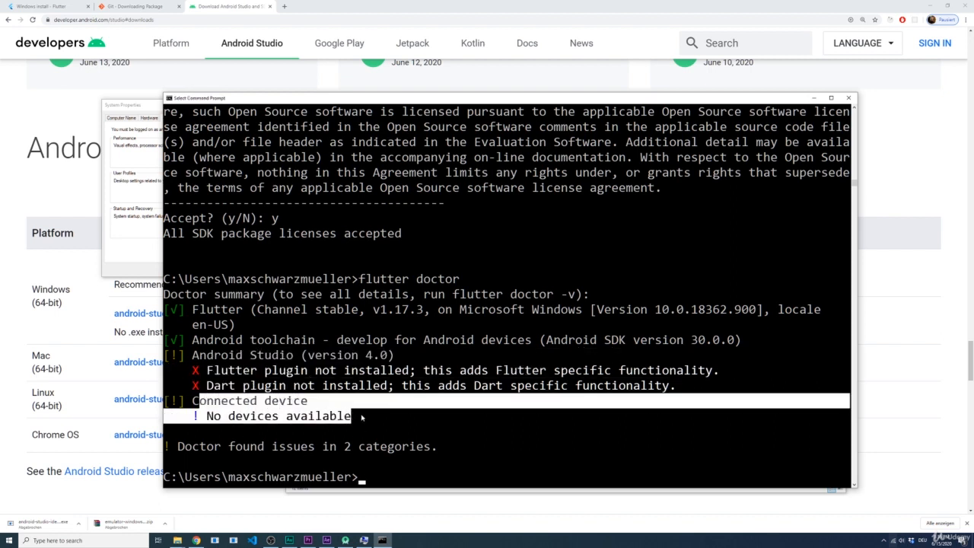
{"action": "left_click", "coordinate": [361, 414]}
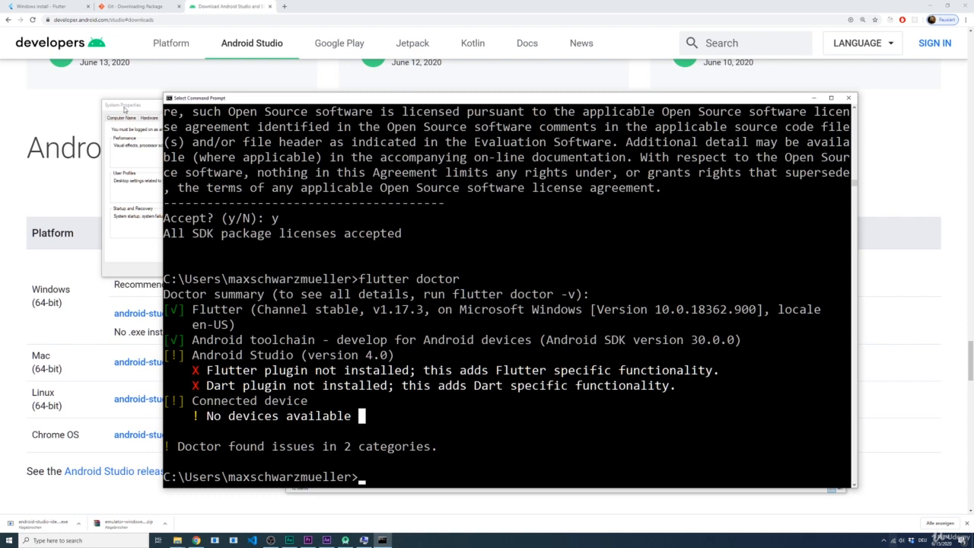
Switch to the Flutter Windows install page in the browser and review the sections on setting up an Android device and the Android emulator
{"action": "left_click", "coordinate": [46, 6]}
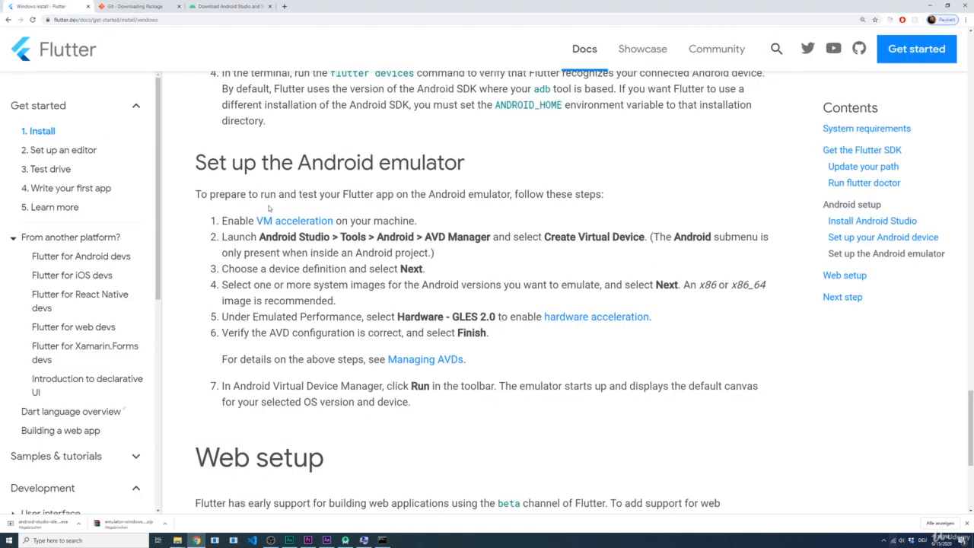
{"action": "scroll", "coordinate": [225, 208], "scroll_direction": "up", "scroll_amount": 4}
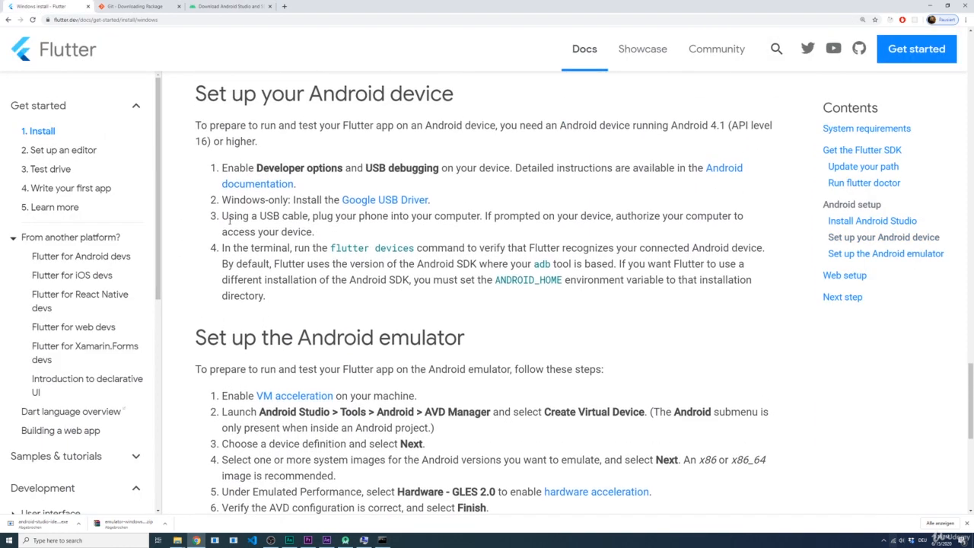
{"action": "scroll", "coordinate": [274, 224], "scroll_direction": "down", "scroll_amount": 2}
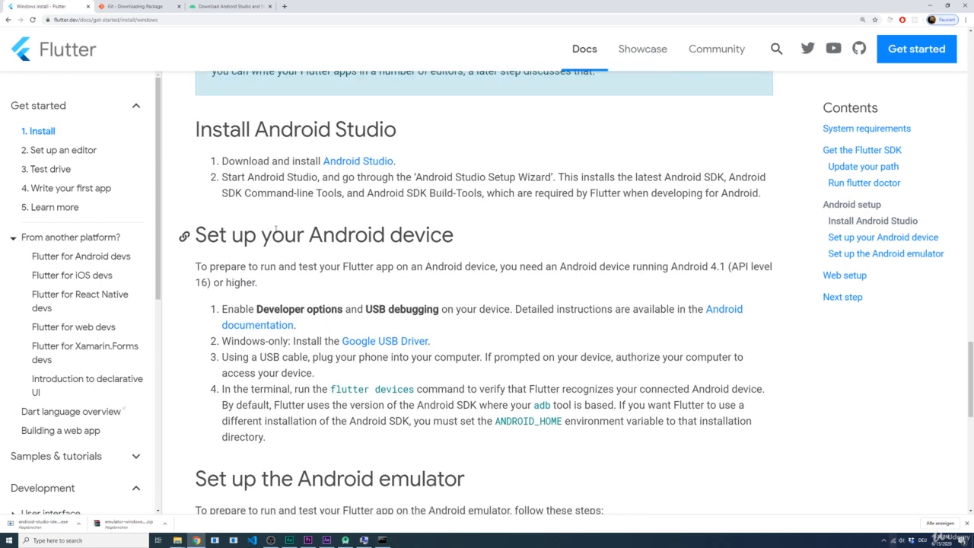
{"action": "left_click_drag", "start_coordinate": [475, 186], "coordinate": [227, 173]}
{"action": "scroll", "coordinate": [227, 173], "scroll_direction": "down", "scroll_amount": 1}
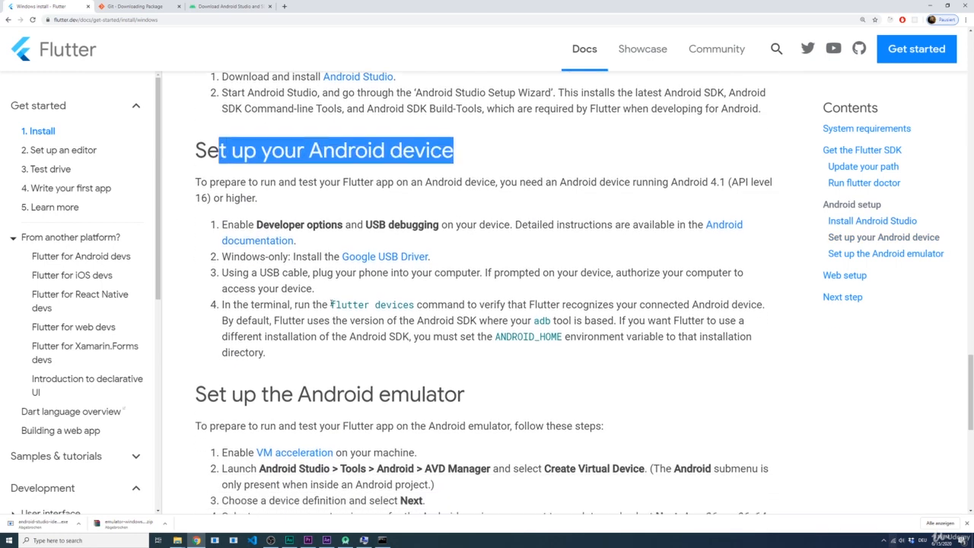
{"action": "left_click_drag", "start_coordinate": [475, 392], "coordinate": [228, 391]}
{"action": "left_click", "coordinate": [520, 404]}
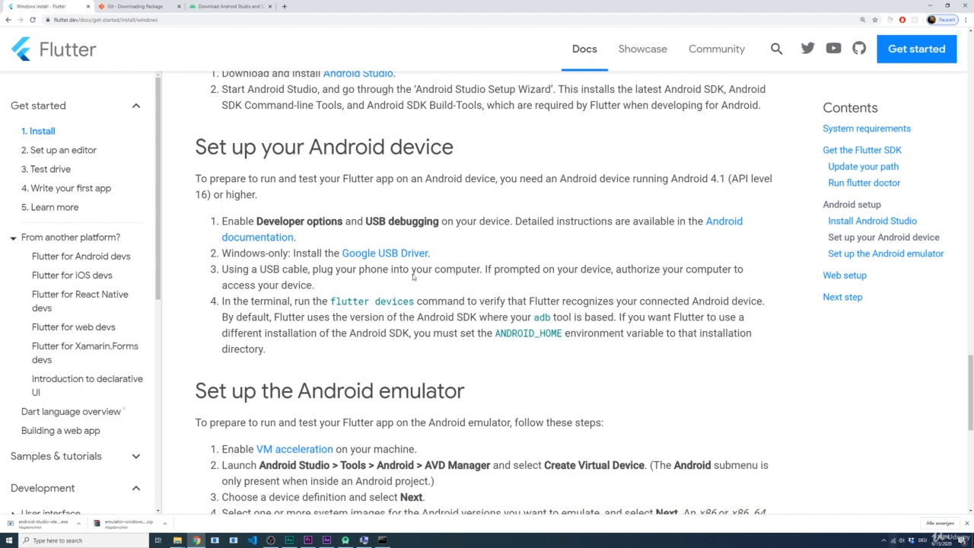
{"action": "left_click_drag", "start_coordinate": [474, 152], "coordinate": [217, 158]}
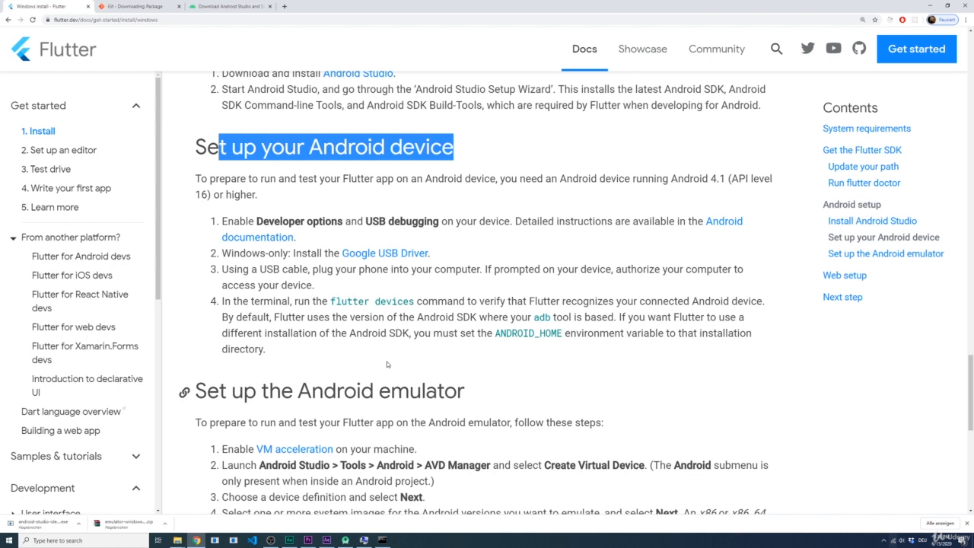
{"action": "left_click", "coordinate": [462, 239]}
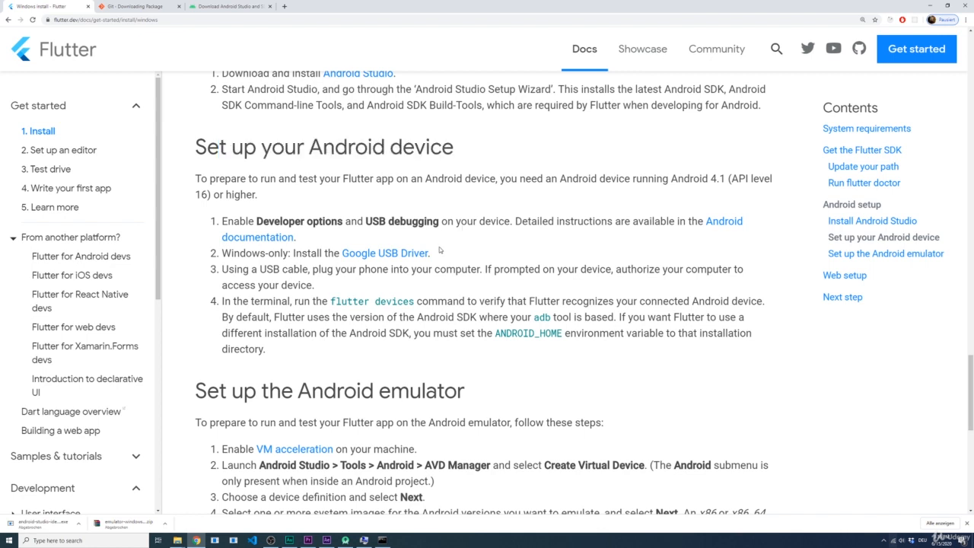
Open the linked Google USB Driver page in a new tab, review its download and SDK Manager instructions, and close it
{"action": "middle_click", "coordinate": [378, 256]}
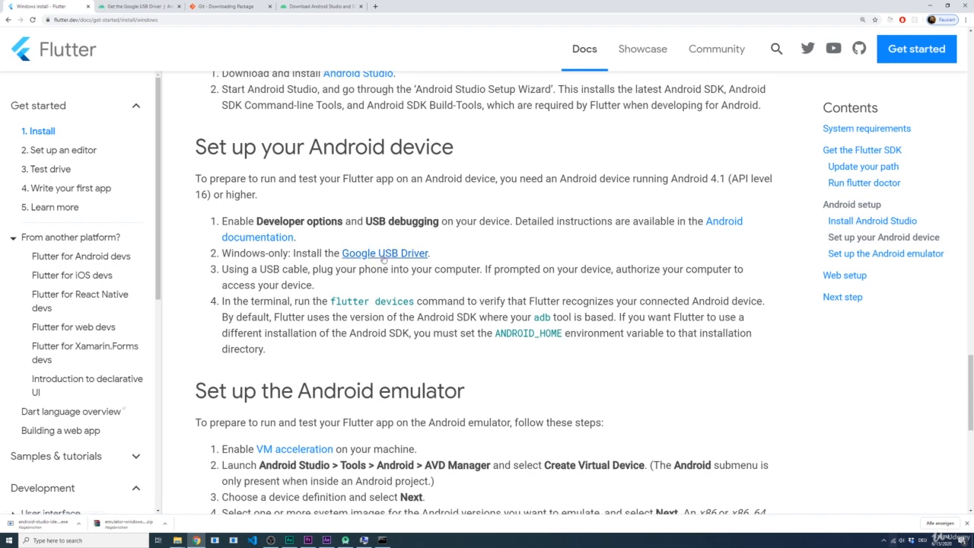
{"action": "left_click", "coordinate": [143, 11]}
{"action": "scroll", "coordinate": [304, 208], "scroll_direction": "down", "scroll_amount": 1}
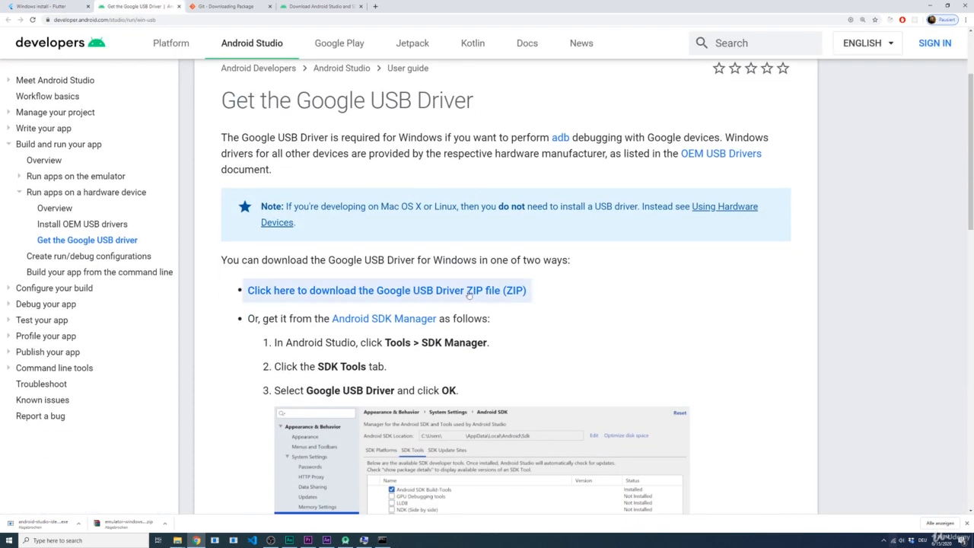
{"action": "scroll", "coordinate": [452, 251], "scroll_direction": "down", "scroll_amount": 3}
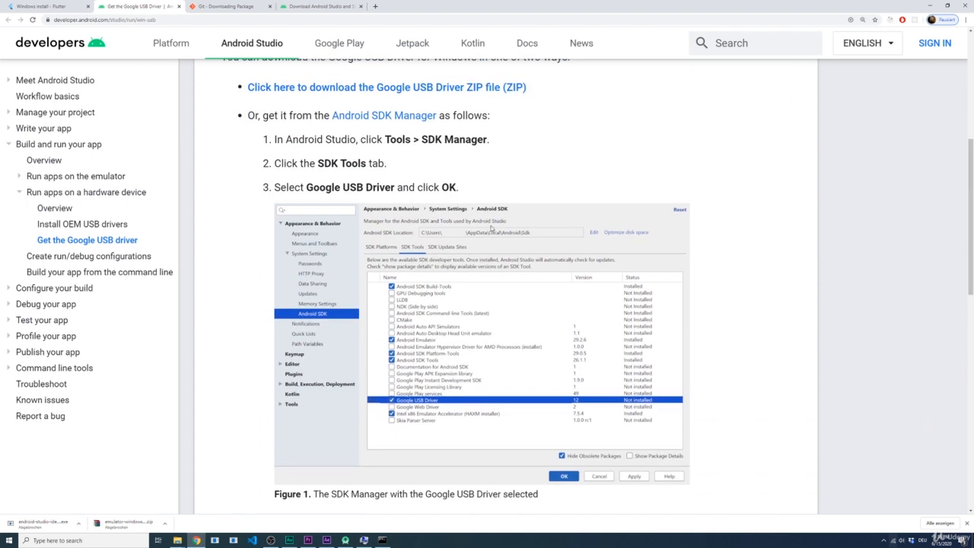
{"action": "scroll", "coordinate": [491, 225], "scroll_direction": "down", "scroll_amount": 1}
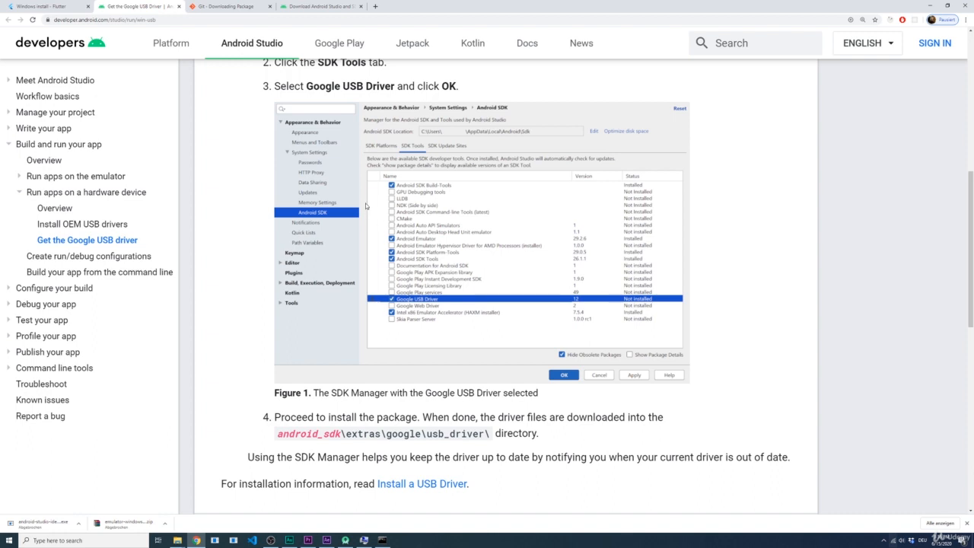
{"action": "scroll", "coordinate": [373, 227], "scroll_direction": "up", "scroll_amount": 2}
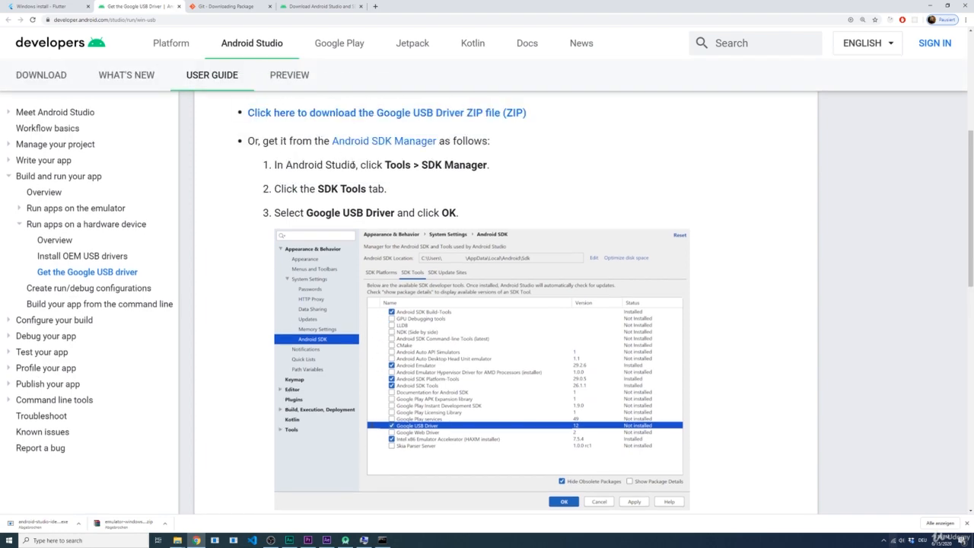
{"action": "scroll", "coordinate": [397, 185], "scroll_direction": "down", "scroll_amount": 2}
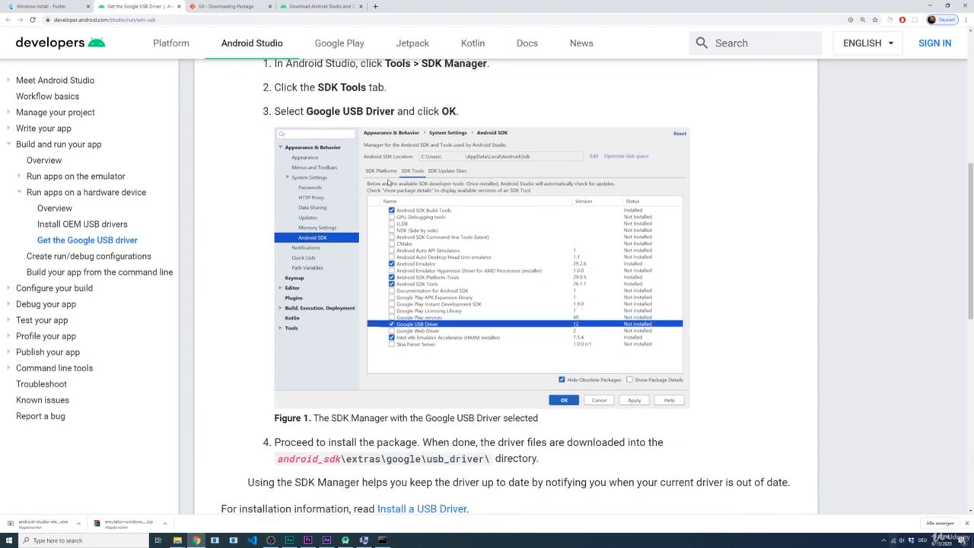
{"action": "scroll", "coordinate": [392, 183], "scroll_direction": "up", "scroll_amount": 2}
{"action": "scroll", "coordinate": [386, 181], "scroll_direction": "down", "scroll_amount": 1}
{"action": "key", "text": "ctrl+w"}
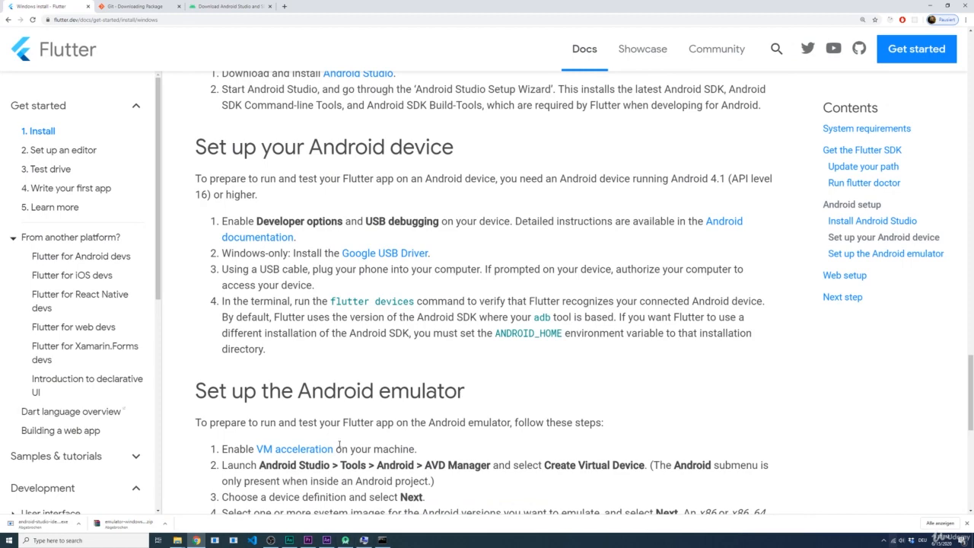
Switch to the Android Studio welcome window and open its SDK Manager
{"action": "scroll", "coordinate": [339, 444], "scroll_direction": "down", "scroll_amount": 1}
{"action": "scroll", "coordinate": [339, 366], "scroll_direction": "down", "scroll_amount": 2}
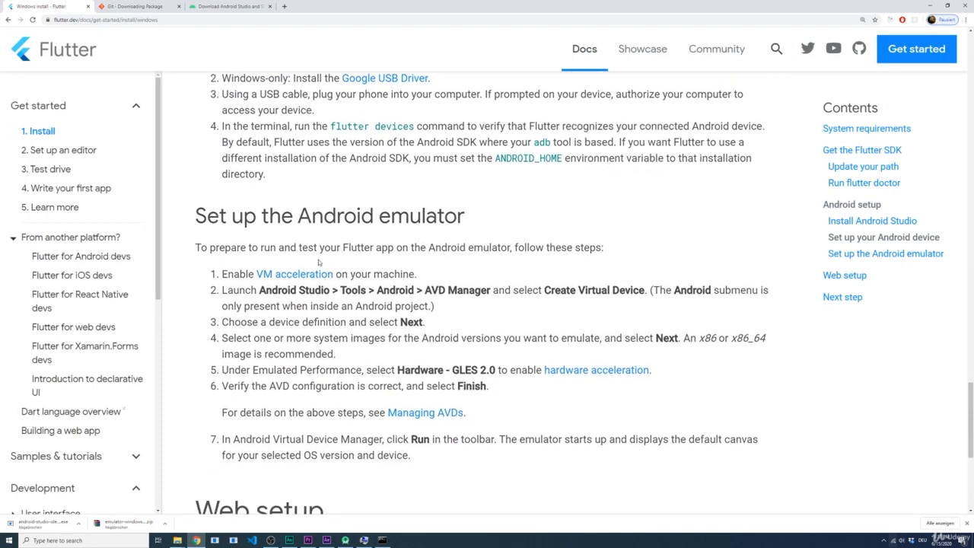
{"action": "scroll", "coordinate": [340, 365], "scroll_direction": "down", "scroll_amount": 1}
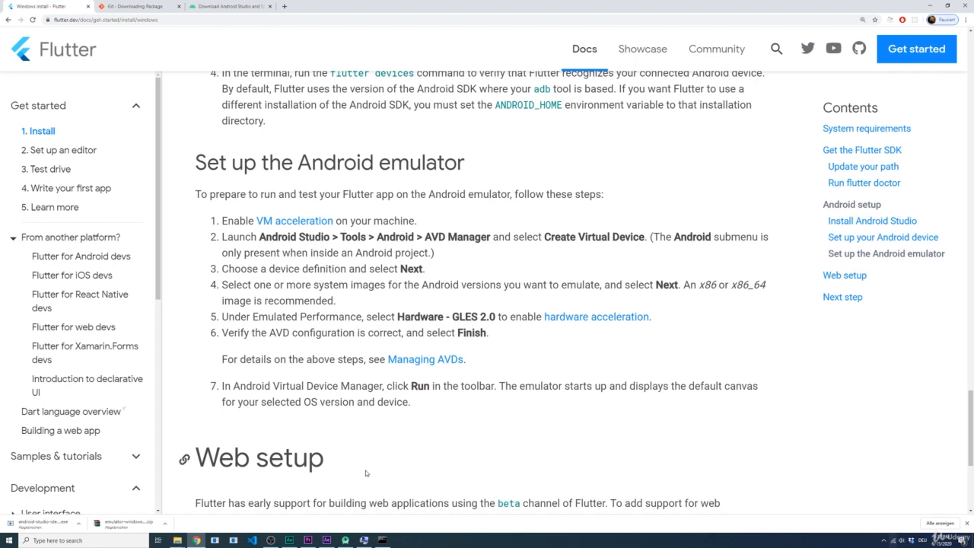
{"action": "left_click", "coordinate": [347, 539]}
{"action": "left_click", "coordinate": [347, 539]}
{"action": "left_click", "coordinate": [347, 540]}
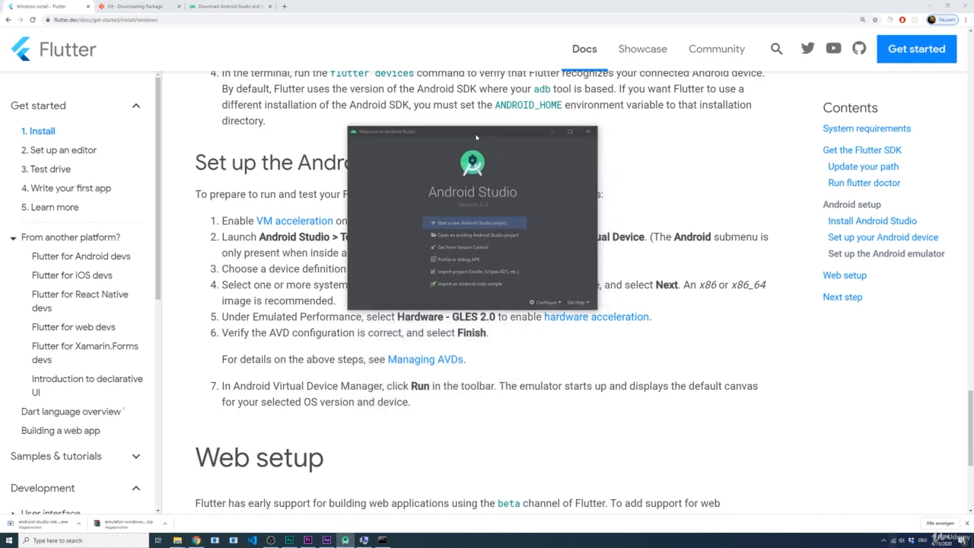
{"action": "left_click", "coordinate": [547, 309]}
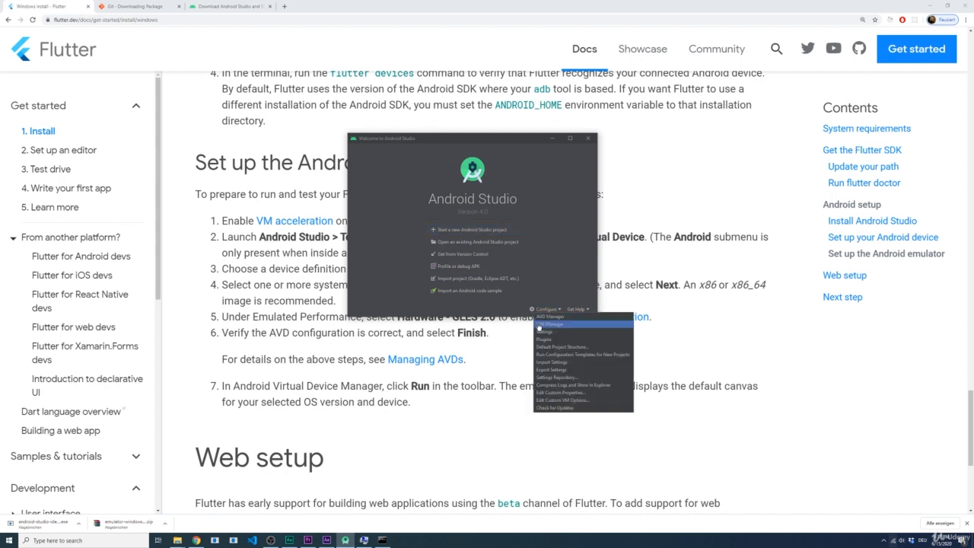
{"action": "left_click", "coordinate": [556, 325]}
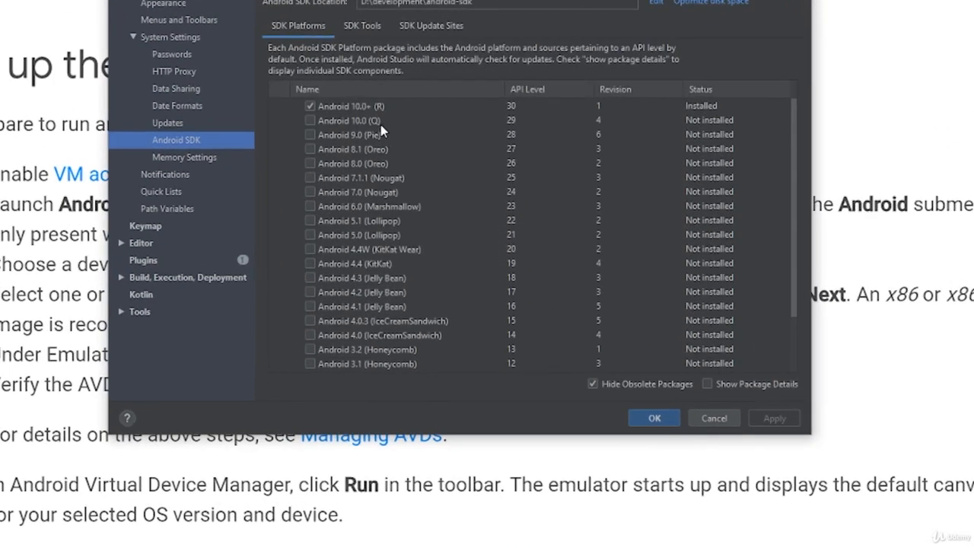
Mark the Android 9.0 (Pie) SDK platform for installation and the Android 10.0+ (R) platform for removal
{"action": "left_click", "coordinate": [407, 184]}
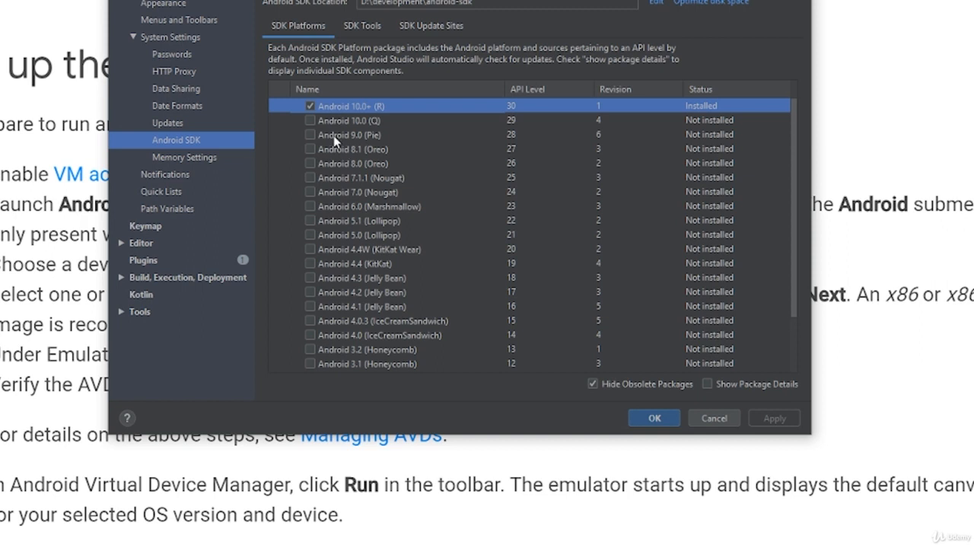
{"action": "left_click", "coordinate": [335, 135]}
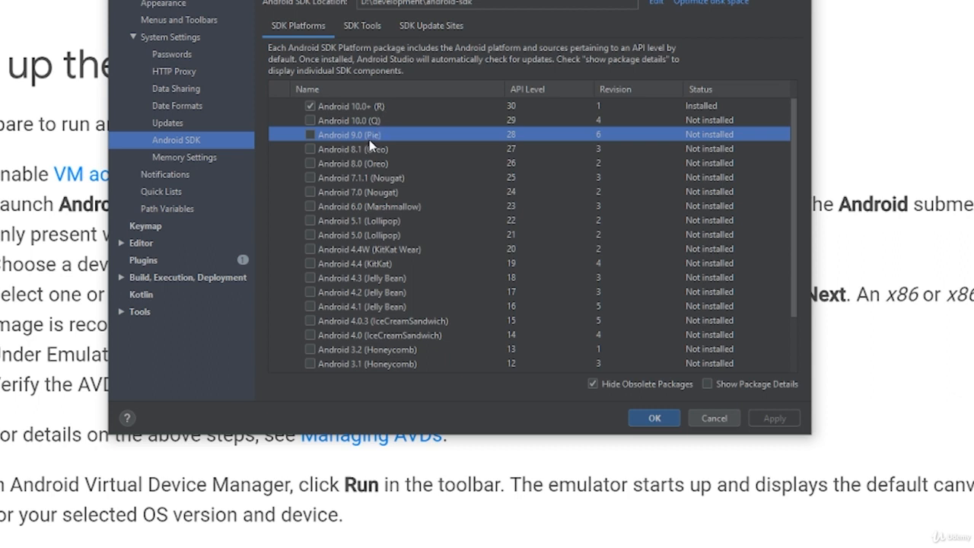
{"action": "left_click", "coordinate": [309, 135]}
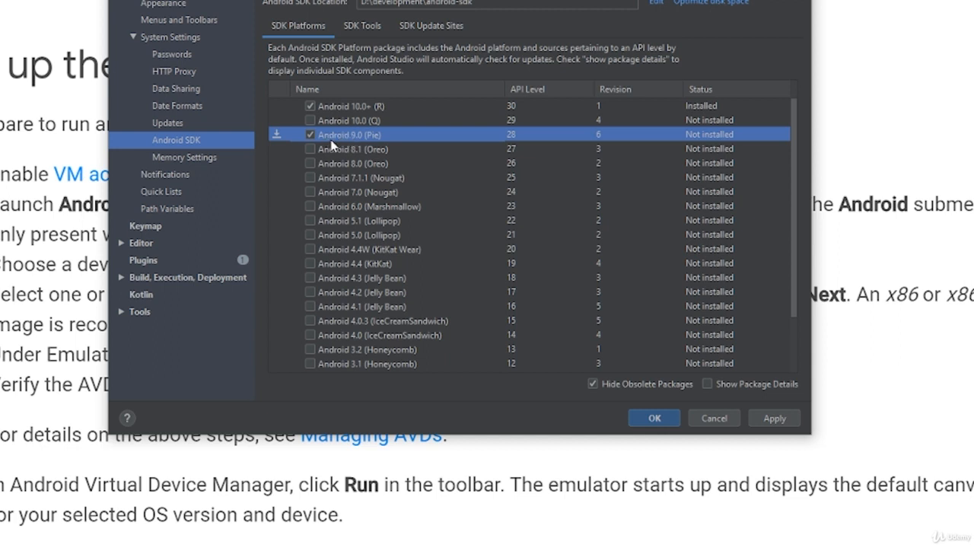
{"action": "left_click", "coordinate": [310, 107]}
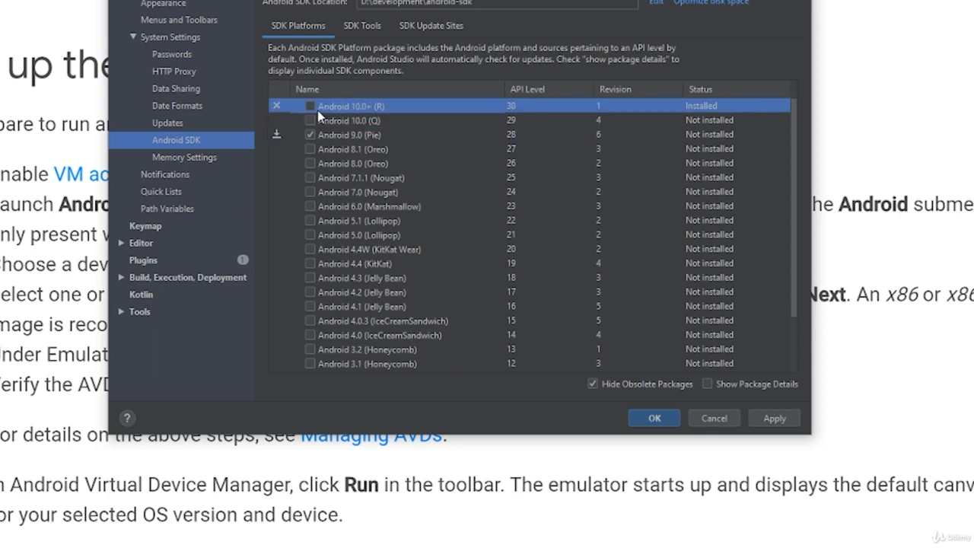
{"action": "left_click", "coordinate": [351, 134]}
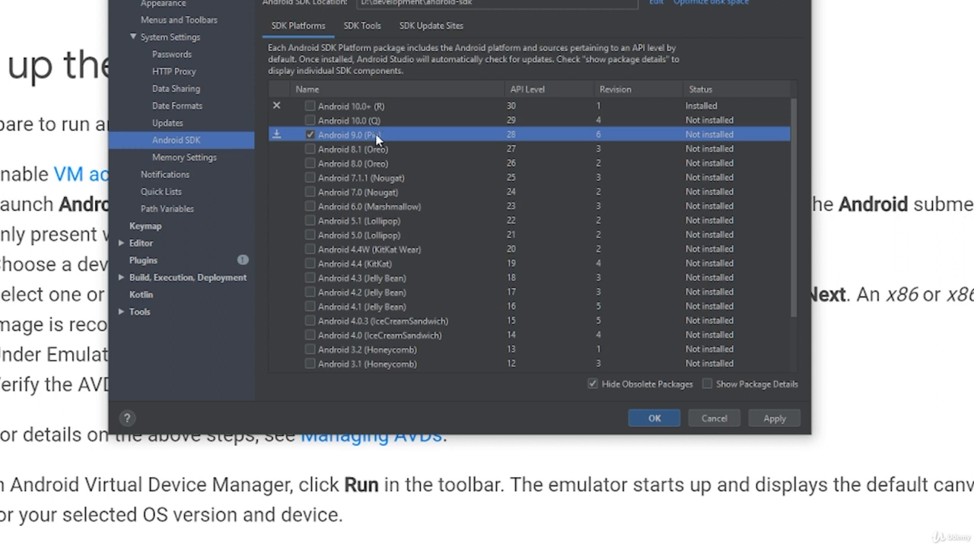
{"action": "left_click", "coordinate": [340, 106]}
Add the Google USB Driver from the SDK tools, apply the component changes, and close the SDK Manager
{"action": "left_click", "coordinate": [350, 33]}
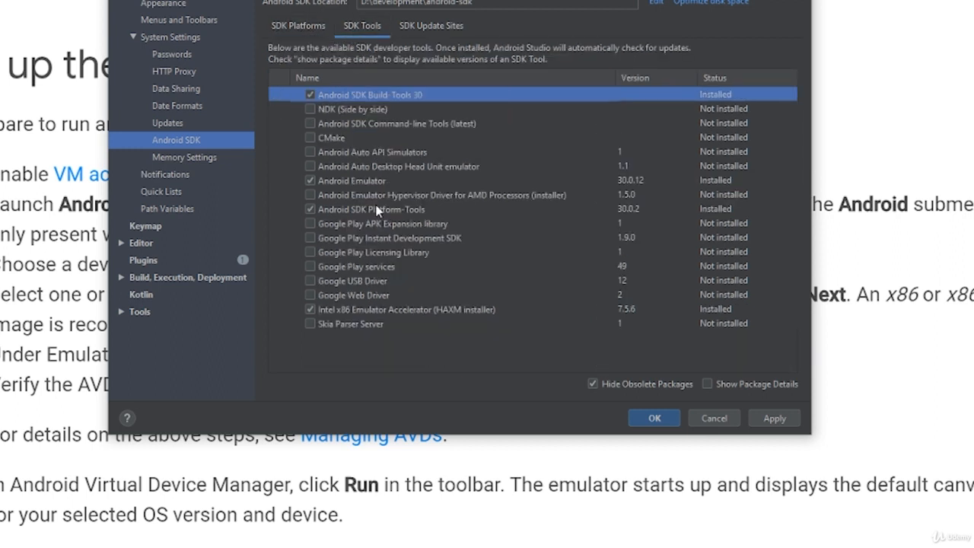
{"action": "left_click", "coordinate": [351, 282]}
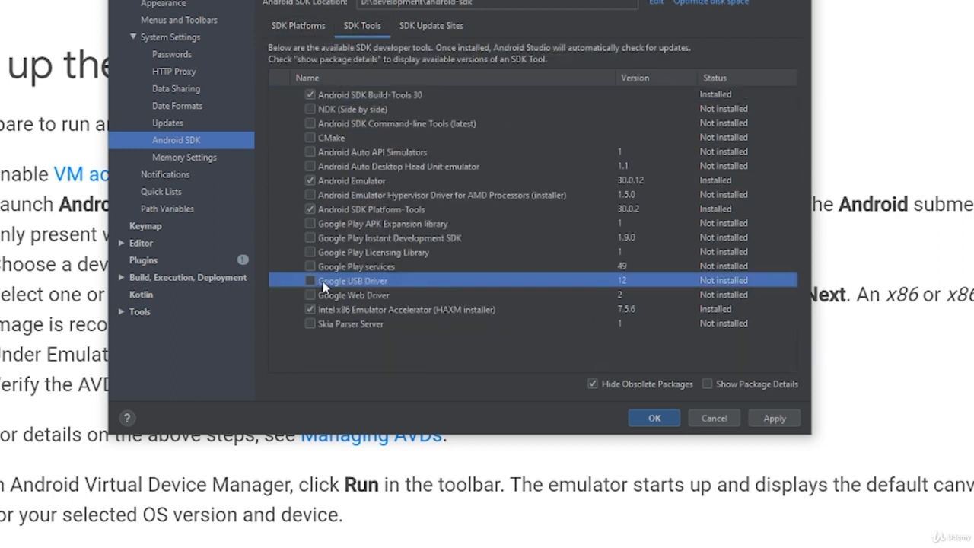
{"action": "left_click", "coordinate": [310, 280]}
{"action": "left_click", "coordinate": [775, 418]}
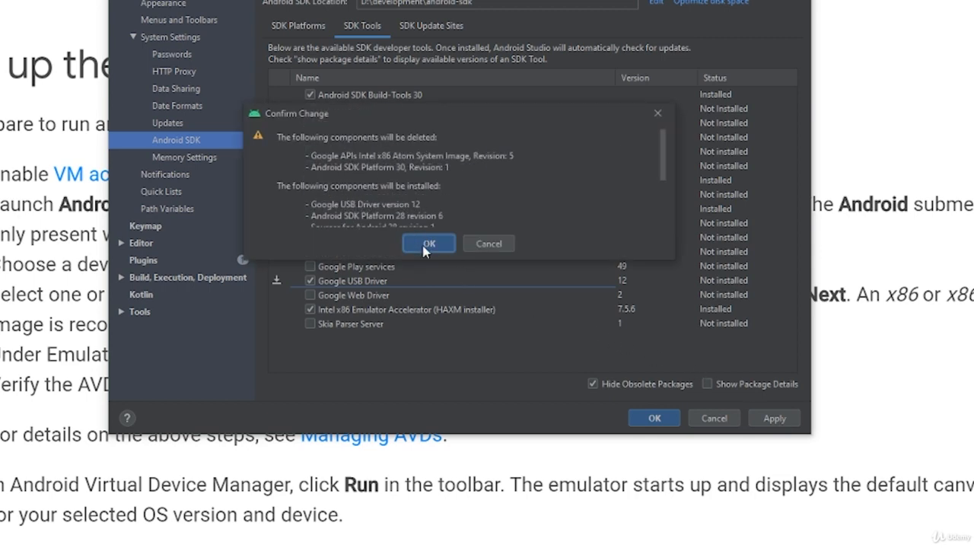
{"action": "left_click", "coordinate": [428, 245]}
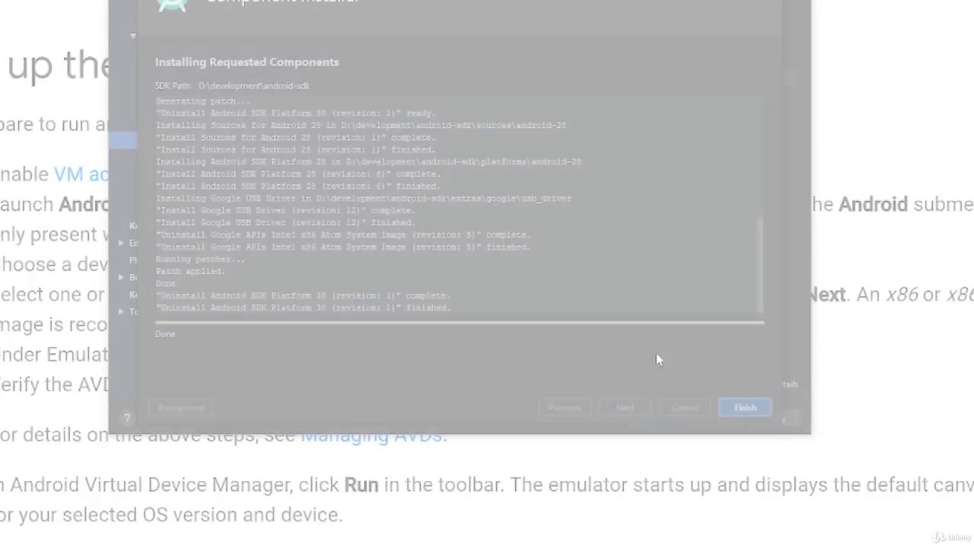
{"action": "left_click", "coordinate": [745, 407]}
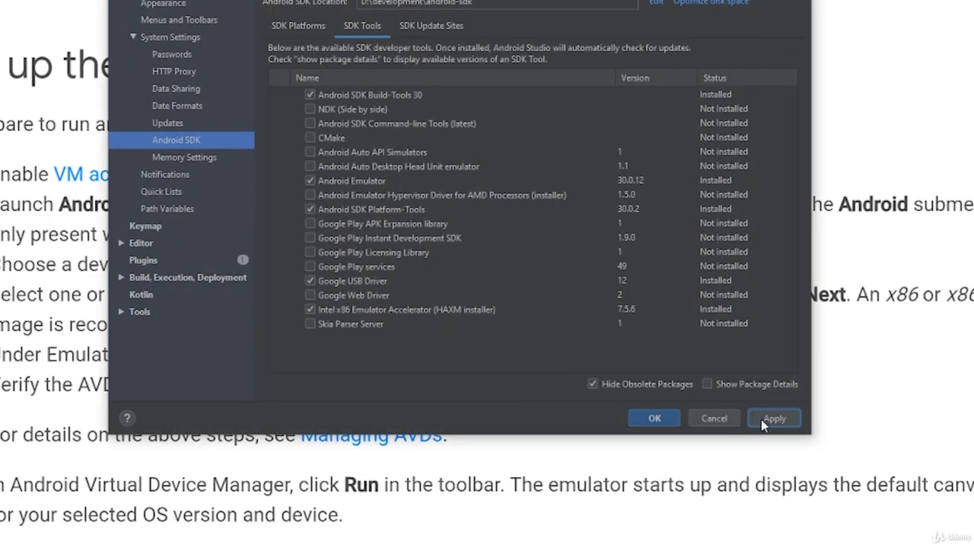
{"action": "left_click", "coordinate": [659, 419]}
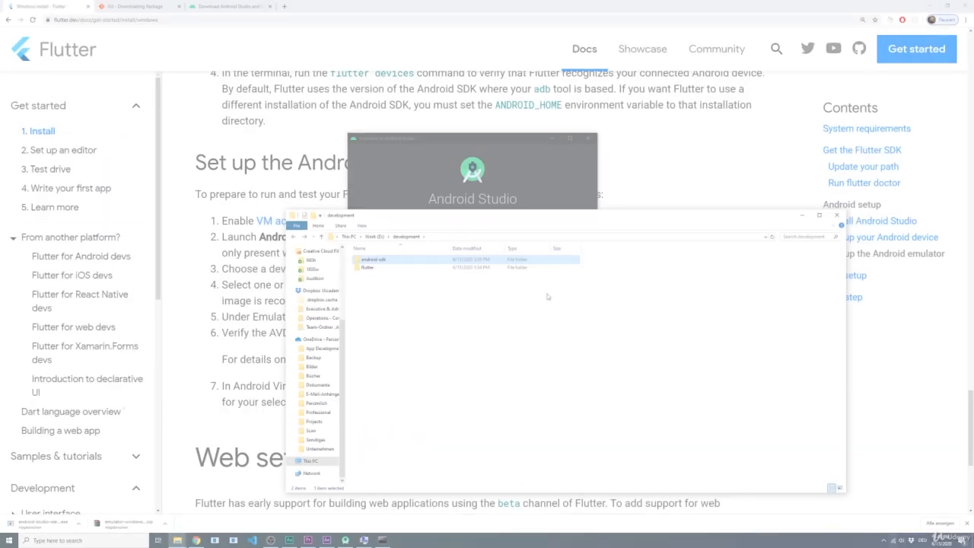
In the File Explorer window, create a folder named projects inside D:\development
{"action": "left_click_drag", "start_coordinate": [441, 217], "coordinate": [411, 209]}
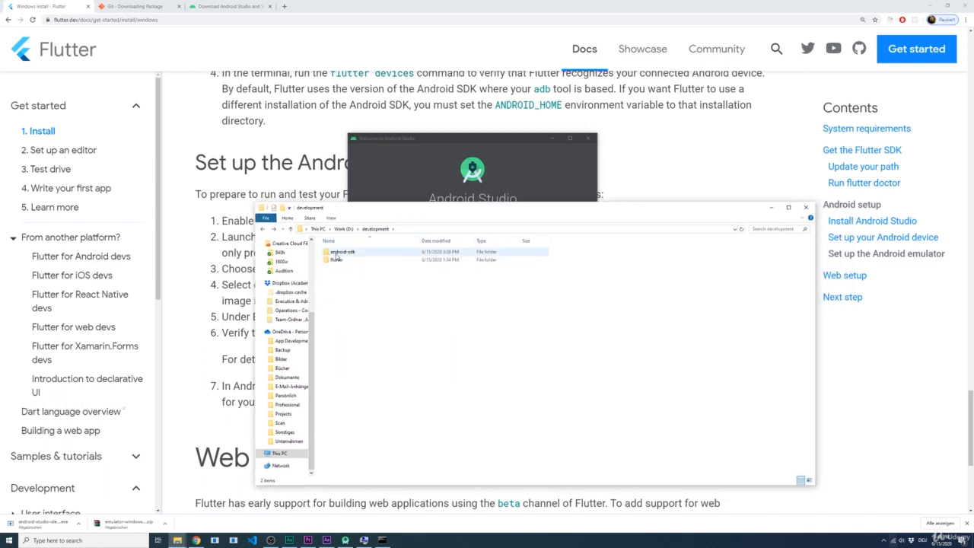
{"action": "right_click", "coordinate": [354, 282]}
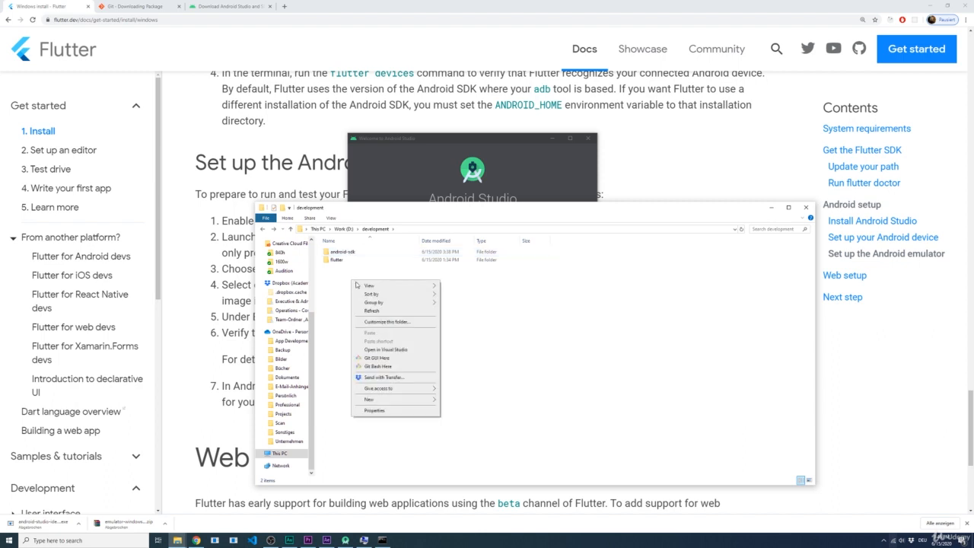
{"action": "left_click", "coordinate": [446, 400]}
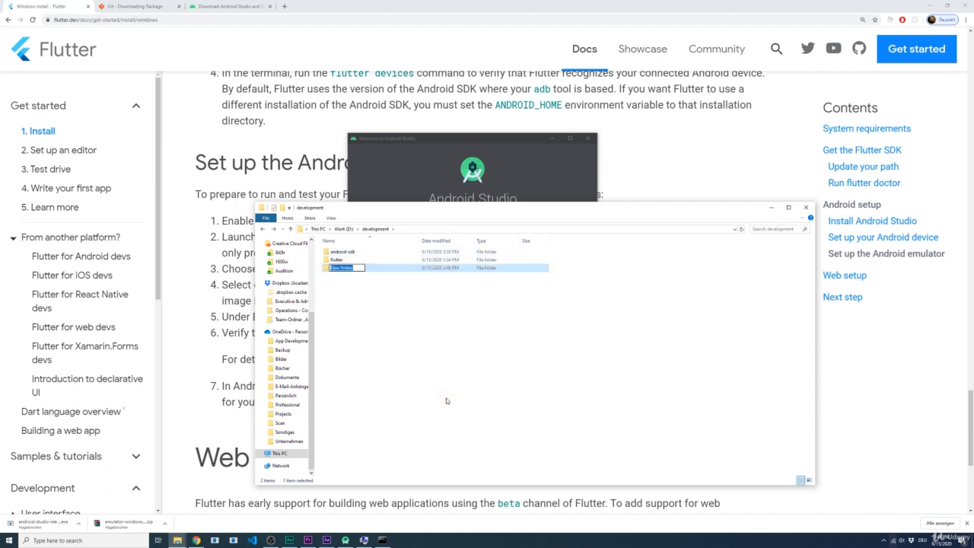
{"action": "type", "text": "projects"}
{"action": "key", "text": "Return"}
{"action": "key", "text": "Return"}
{"action": "left_click", "coordinate": [384, 540]}
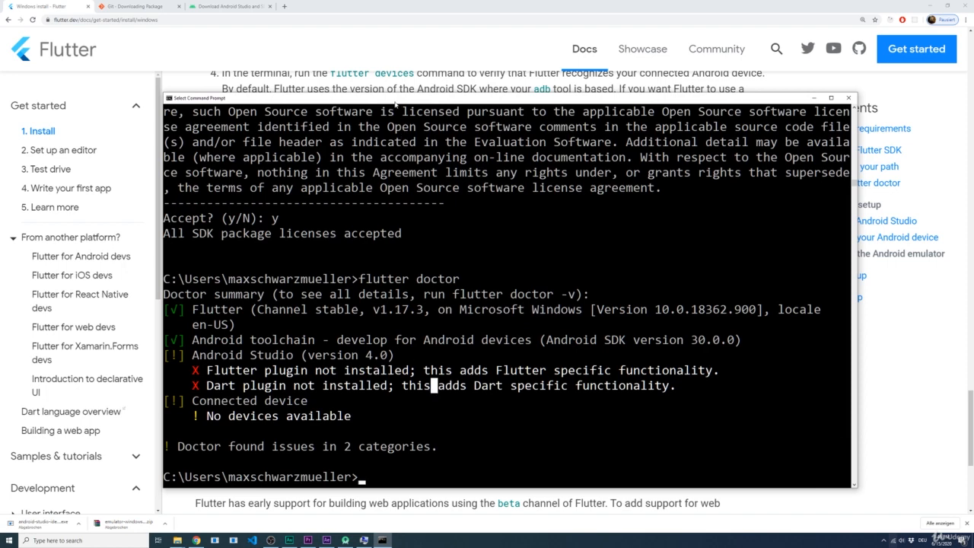
{"action": "left_click_drag", "start_coordinate": [389, 99], "coordinate": [356, 79]}
{"action": "type", "text": "flutter"}
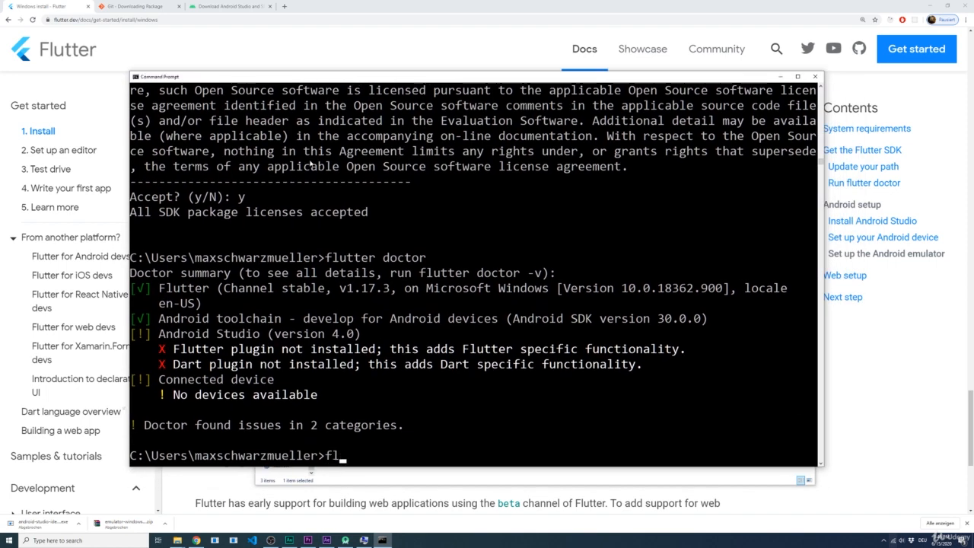
{"action": "key", "text": "BackSpace"}
{"action": "key", "text": "BackSpace"}
{"action": "key", "text": "BackSpace"}
{"action": "key", "text": "BackSpace"}
{"action": "key", "text": "BackSpace"}
{"action": "key", "text": "BackSpace"}
{"action": "key", "text": "BackSpace"}
{"action": "left_click", "coordinate": [327, 475]}
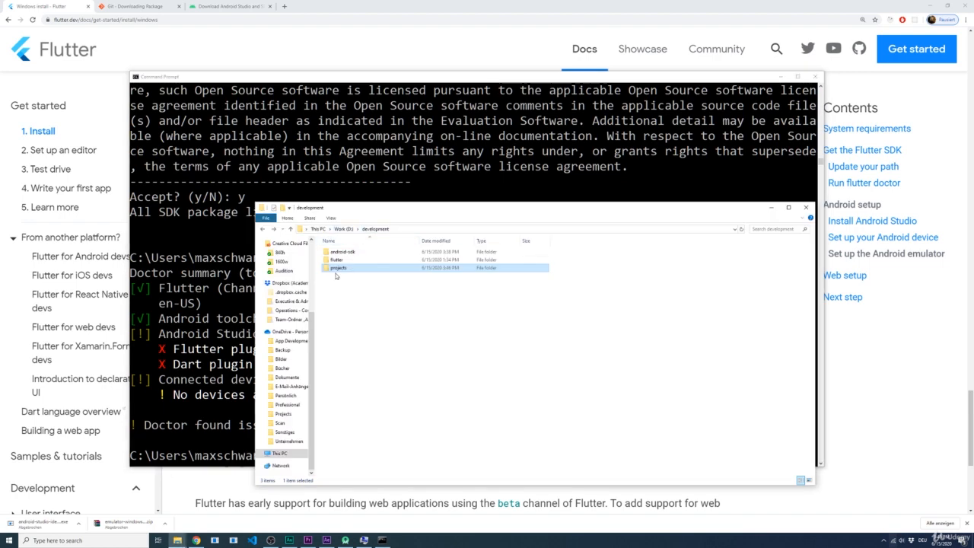
Switch to the Command Prompt and change the working directory to D:\development\projects
{"action": "left_click", "coordinate": [213, 292]}
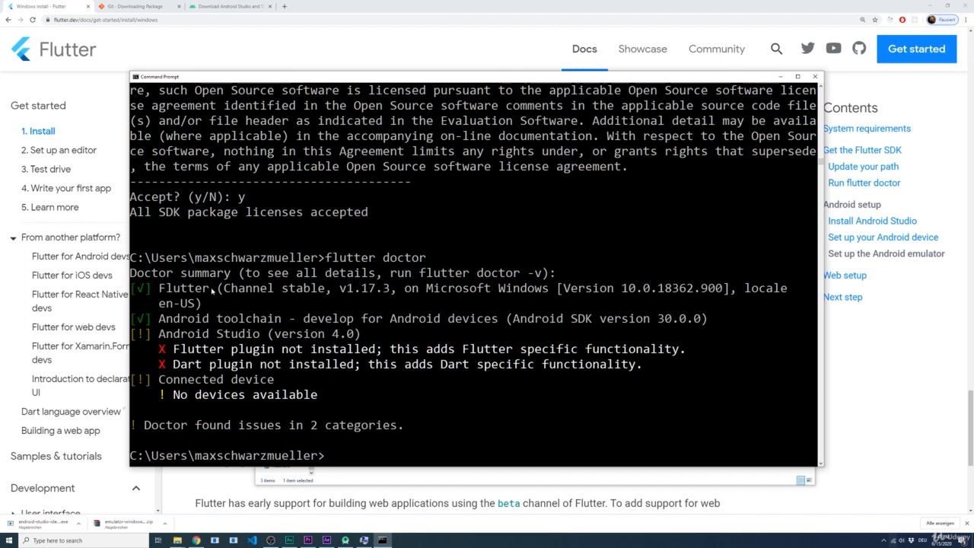
{"action": "type", "text": "D:"}
{"action": "key", "text": "Return"}
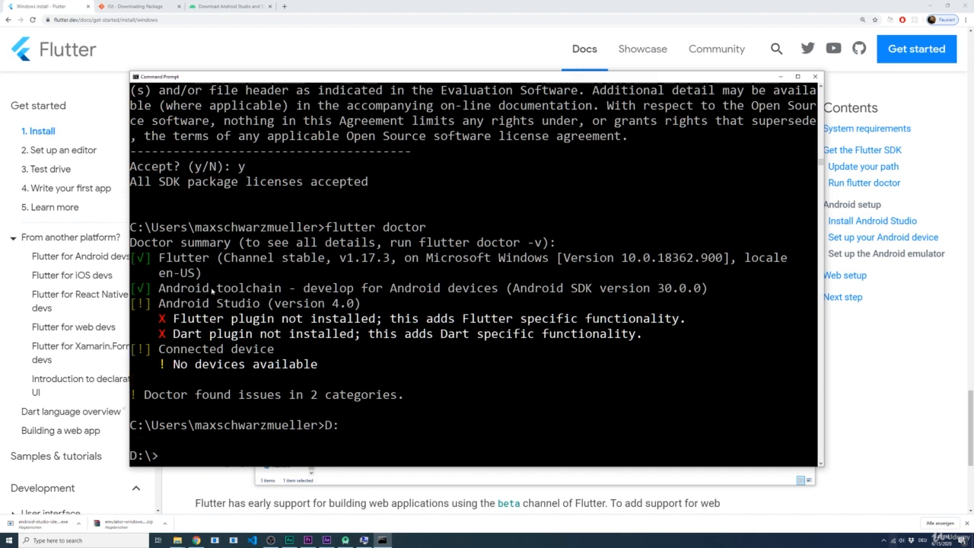
{"action": "type", "text": "cd development"}
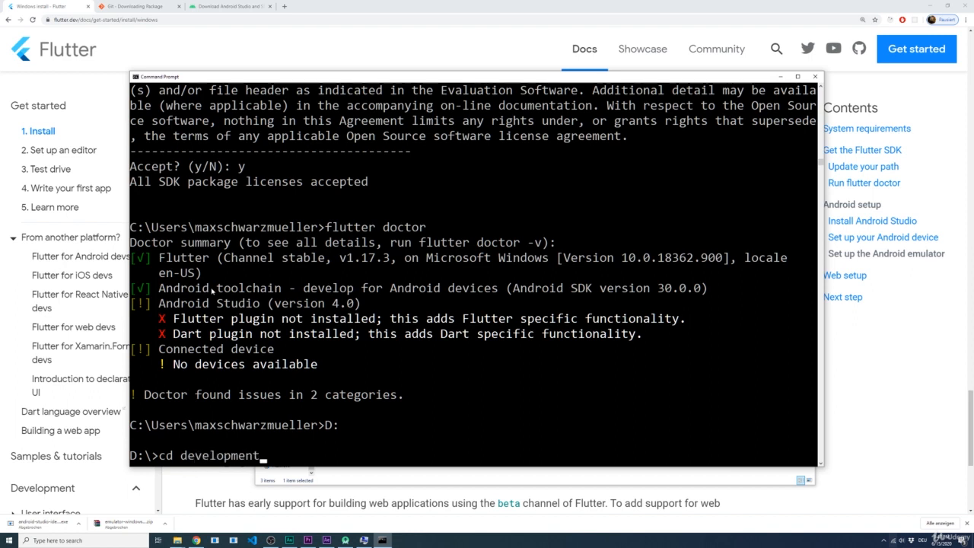
{"action": "key", "text": "Return"}
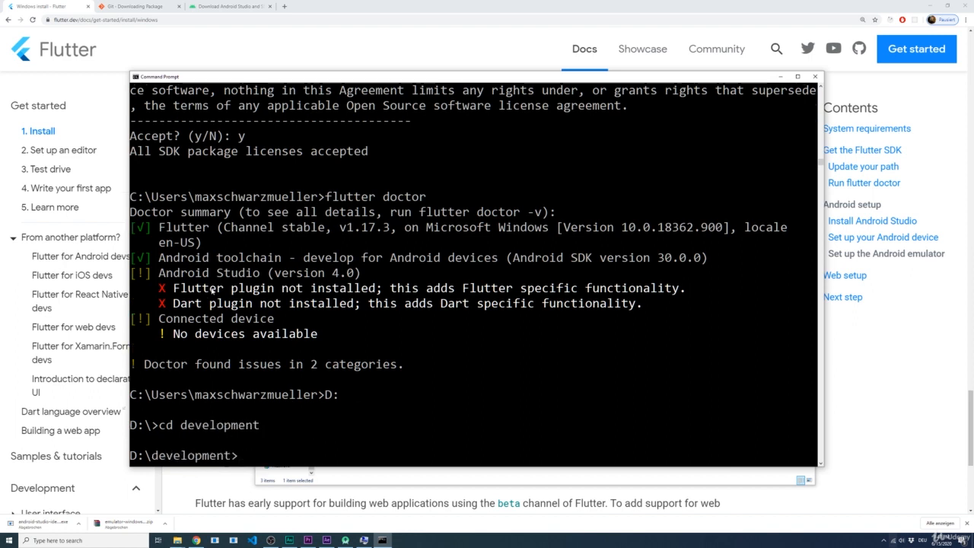
{"action": "type", "text": "cd projects"}
{"action": "key", "text": "Return"}
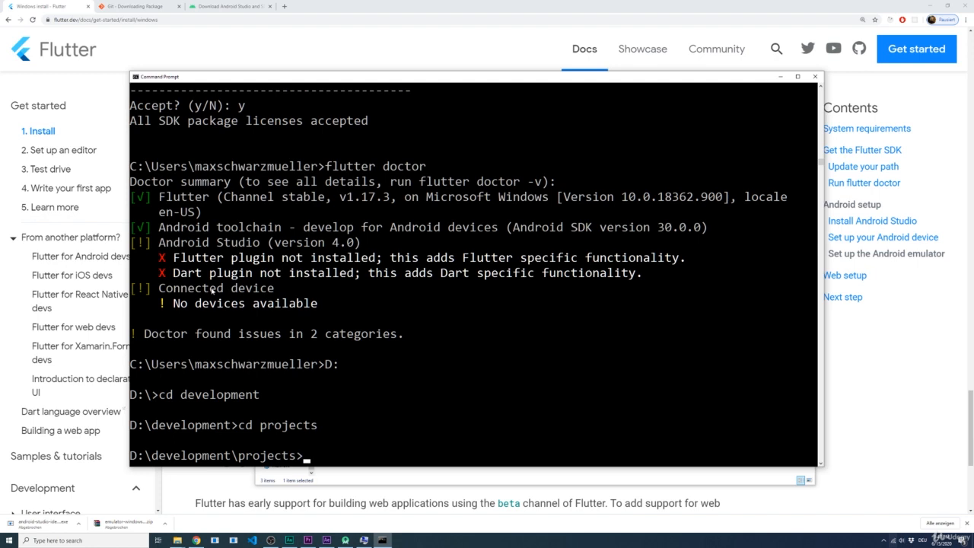
Create a new Flutter project named first_app by running flutter create first_app
{"action": "type", "text": "flutter create"}
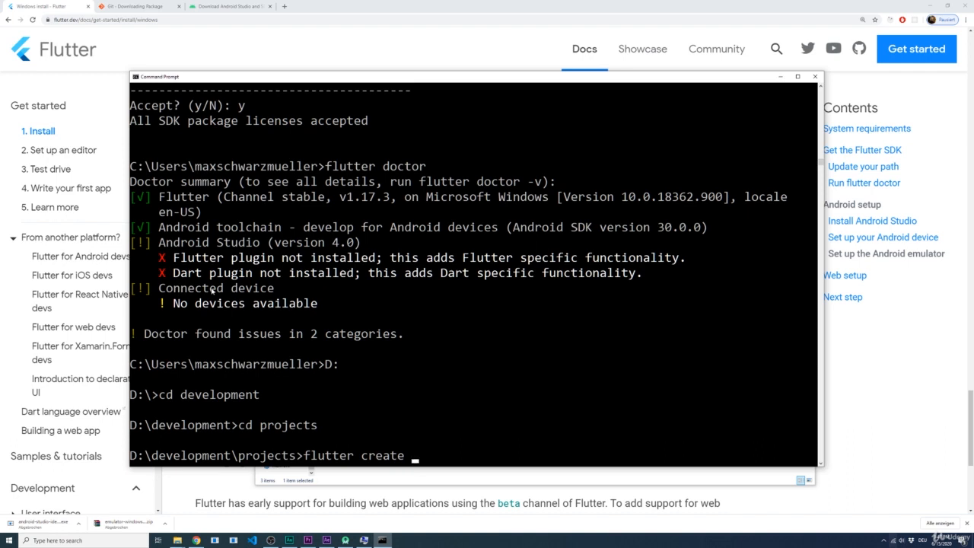
{"action": "type", "text": "first_app"}
{"action": "left_click_drag", "start_coordinate": [412, 453], "coordinate": [488, 453]}
{"action": "left_click", "coordinate": [489, 454]}
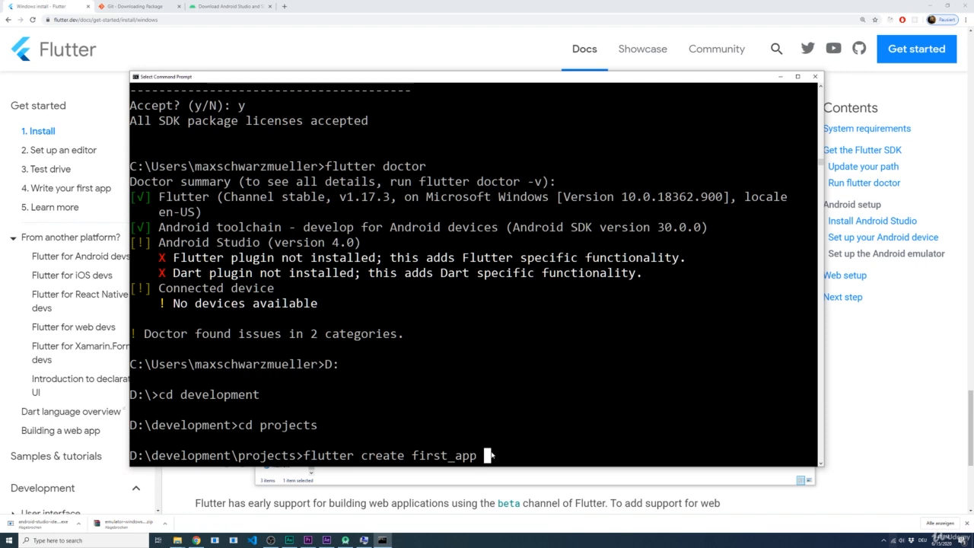
{"action": "key", "text": "Left"}
{"action": "key", "text": "Left"}
{"action": "key", "text": "Left"}
{"action": "key", "text": "Left"}
{"action": "key", "text": "Left"}
{"action": "key", "text": "Left"}
{"action": "key", "text": "Left"}
{"action": "key", "text": "Left"}
{"action": "key", "text": "Left"}
{"action": "key", "text": "Right"}
{"action": "key", "text": "Right"}
{"action": "key", "text": "Right"}
{"action": "key", "text": "Right"}
{"action": "key", "text": "Right"}
{"action": "key", "text": "Right"}
{"action": "key", "text": "Right"}
{"action": "key", "text": "Right"}
{"action": "key", "text": "Left"}
{"action": "key", "text": "Left"}
{"action": "key", "text": "Left"}
{"action": "key", "text": "Left"}
{"action": "key", "text": "Right"}
{"action": "key", "text": "Right"}
{"action": "key", "text": "Right"}
{"action": "key", "text": "Return"}
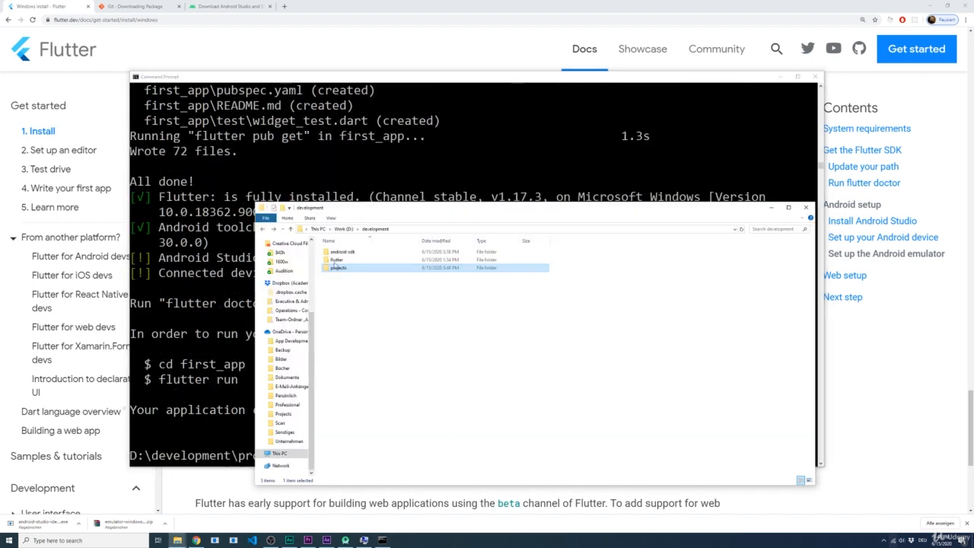
Switch to File Explorer, examine the first_app project's contents including main.dart in lib, and return to the first_app folder
{"action": "left_click", "coordinate": [334, 261]}
{"action": "double_click", "coordinate": [338, 268]}
{"action": "left_click", "coordinate": [338, 252]}
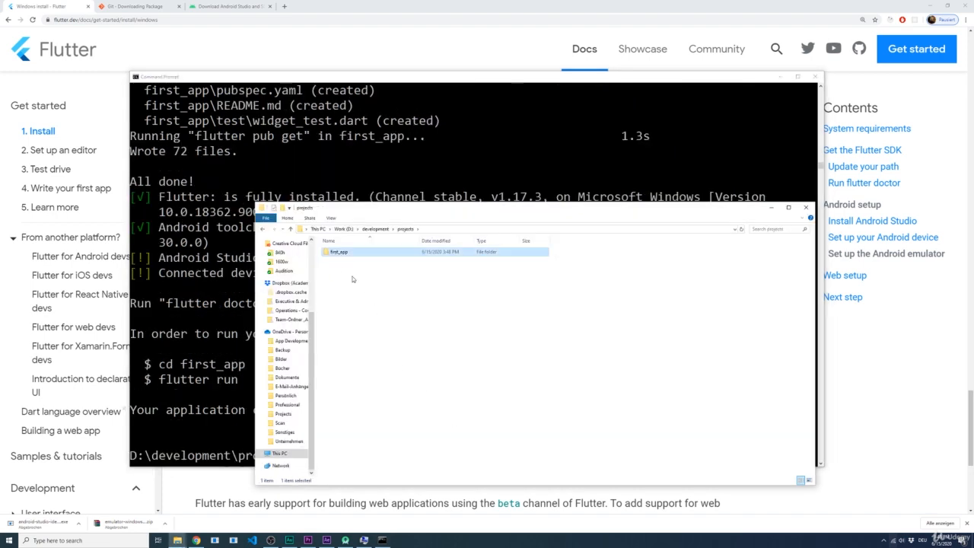
{"action": "double_click", "coordinate": [339, 252]}
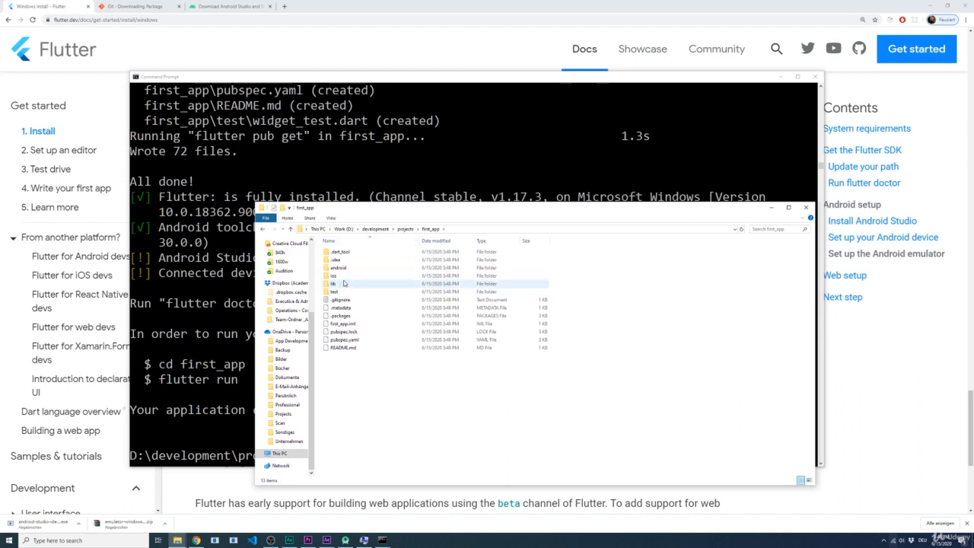
{"action": "double_click", "coordinate": [333, 284]}
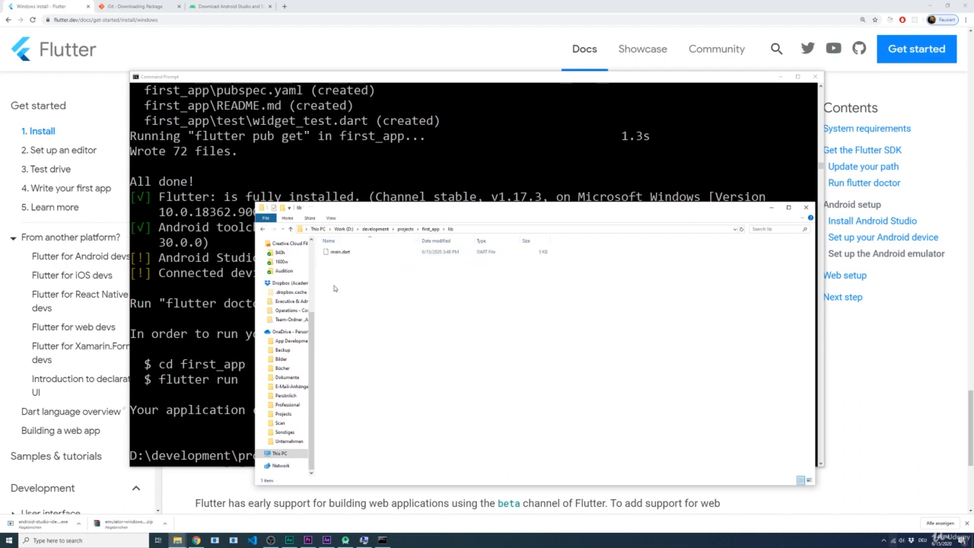
{"action": "left_click", "coordinate": [338, 253]}
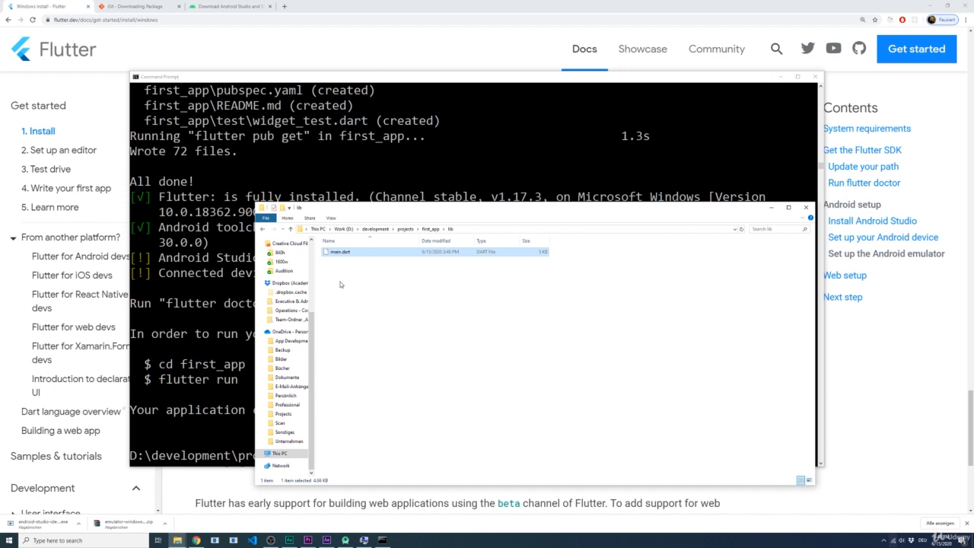
{"action": "key", "text": "alt+Left"}
{"action": "left_click", "coordinate": [381, 393]}
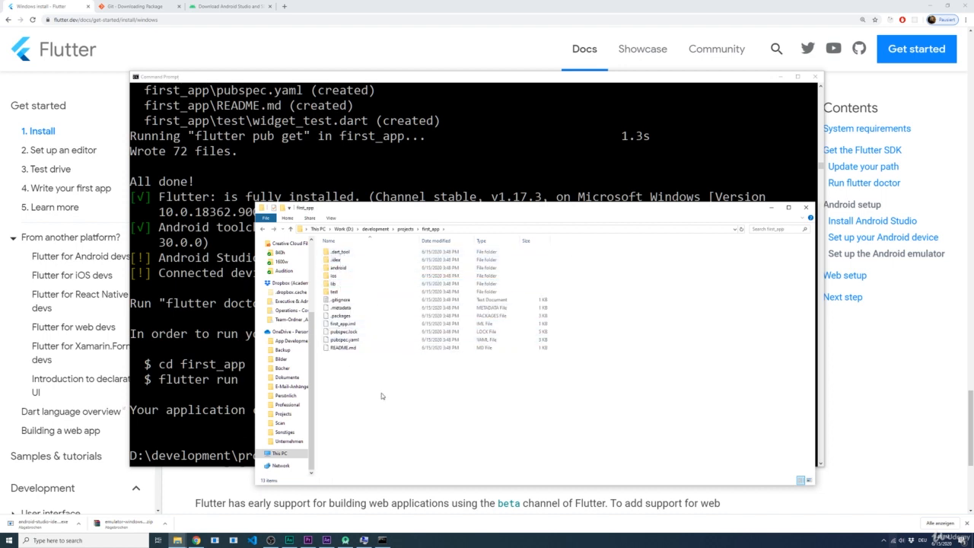
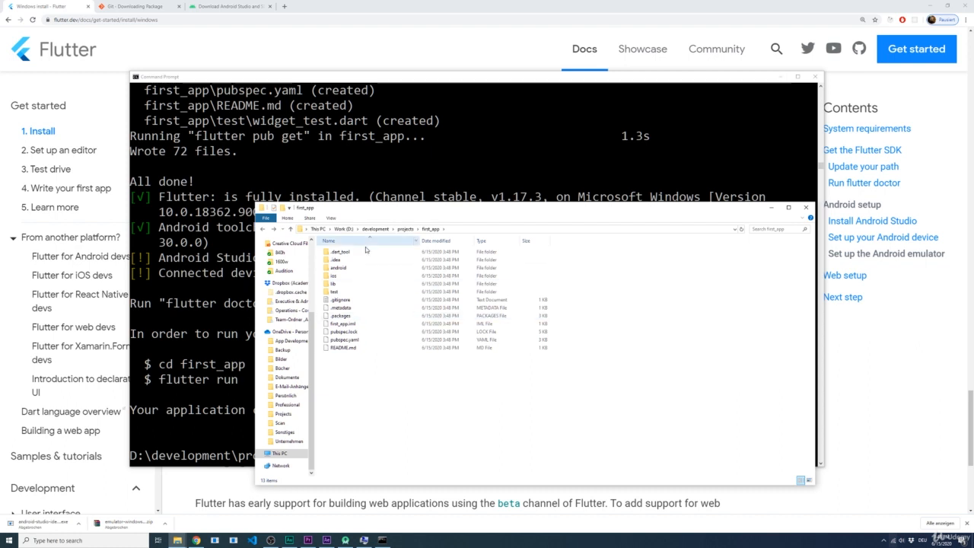
Switch to Android Studio and start a new virtual device in the AVD Manager using the Pixel 2 phone hardware profile
{"action": "left_click", "coordinate": [345, 540]}
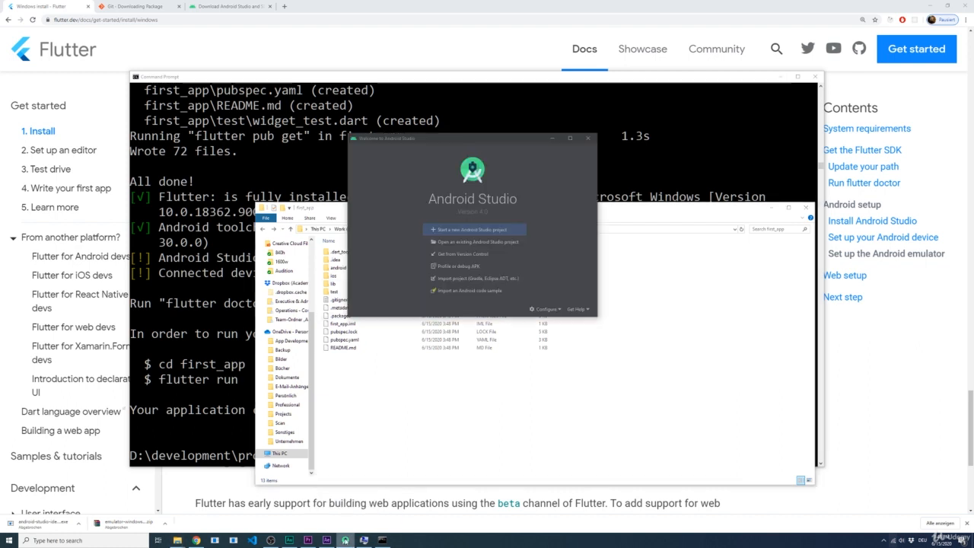
{"action": "left_click_drag", "start_coordinate": [468, 143], "coordinate": [441, 141]}
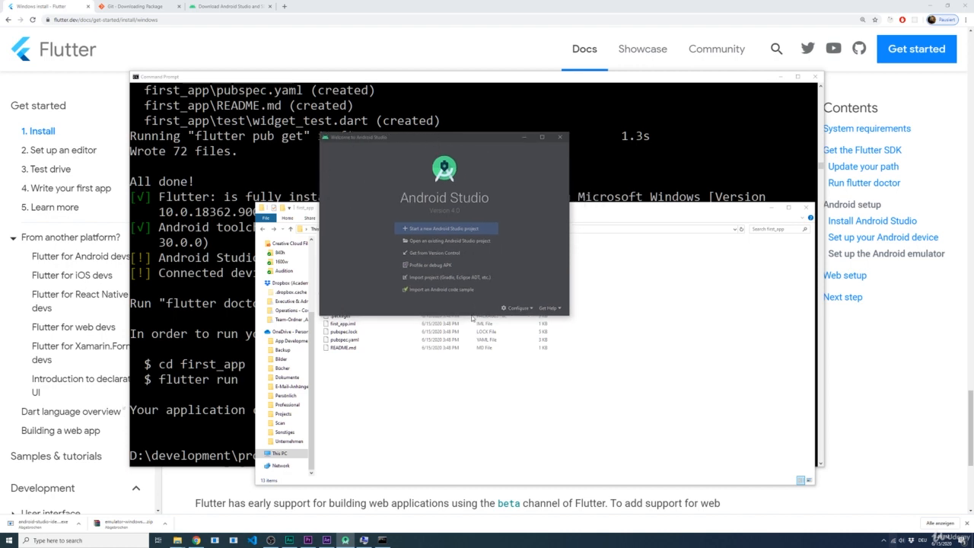
{"action": "left_click", "coordinate": [517, 308]}
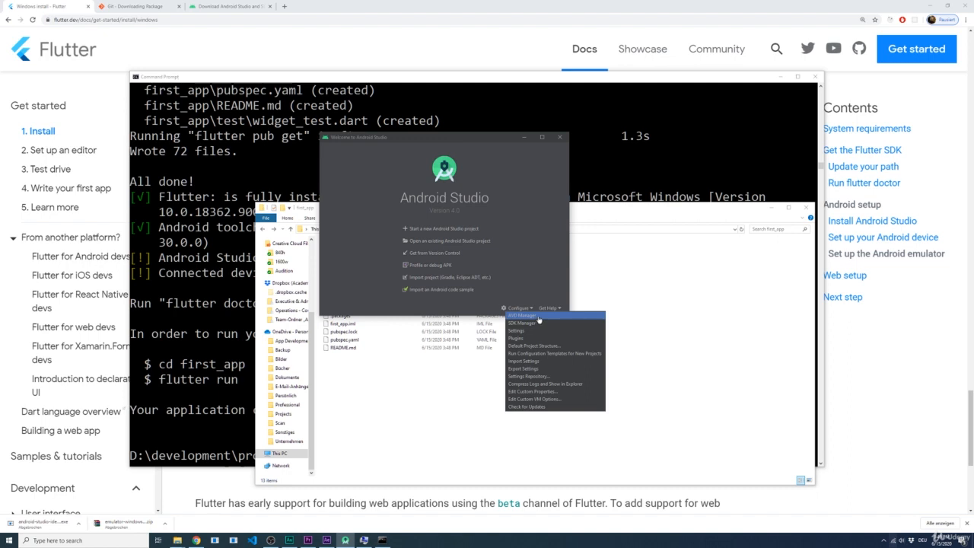
{"action": "left_click", "coordinate": [538, 318]}
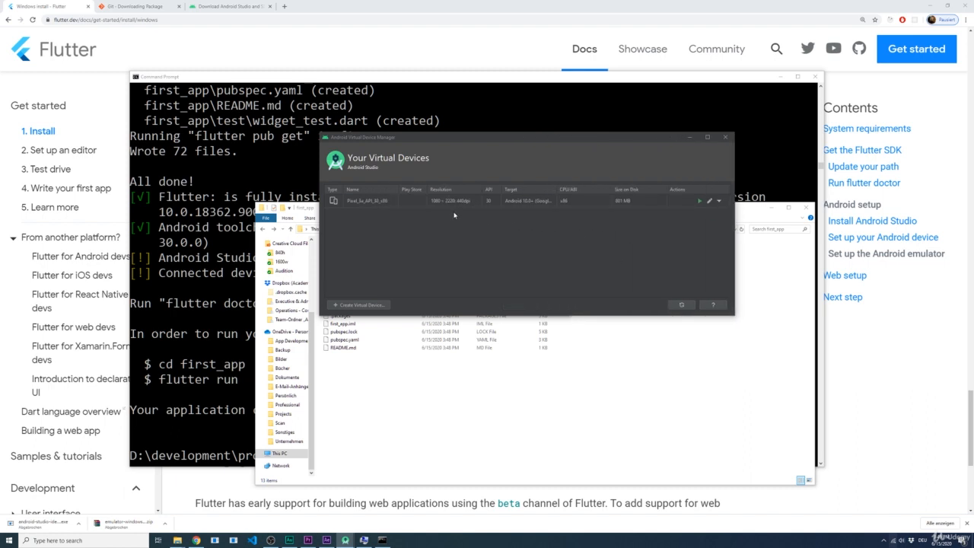
{"action": "left_click", "coordinate": [413, 201]}
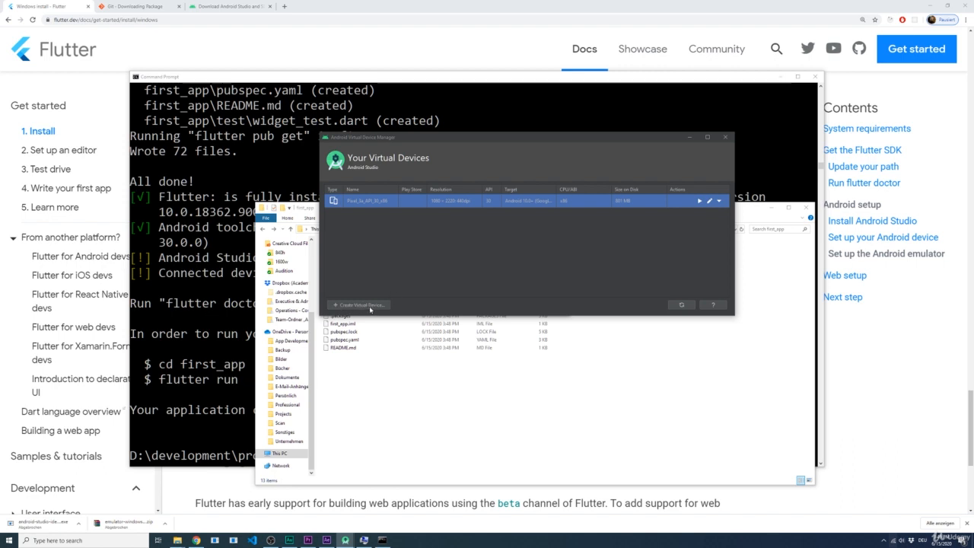
{"action": "left_click", "coordinate": [370, 307]}
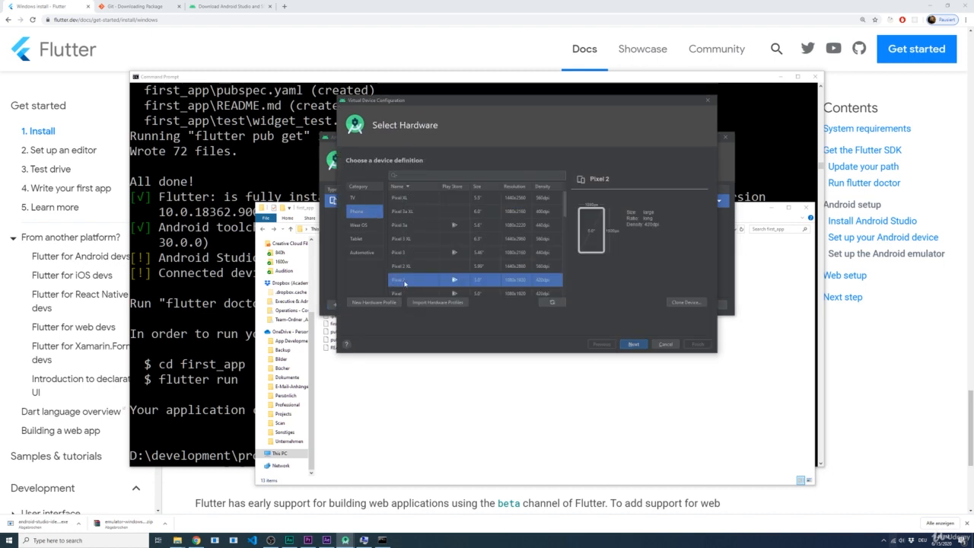
{"action": "left_click", "coordinate": [632, 344]}
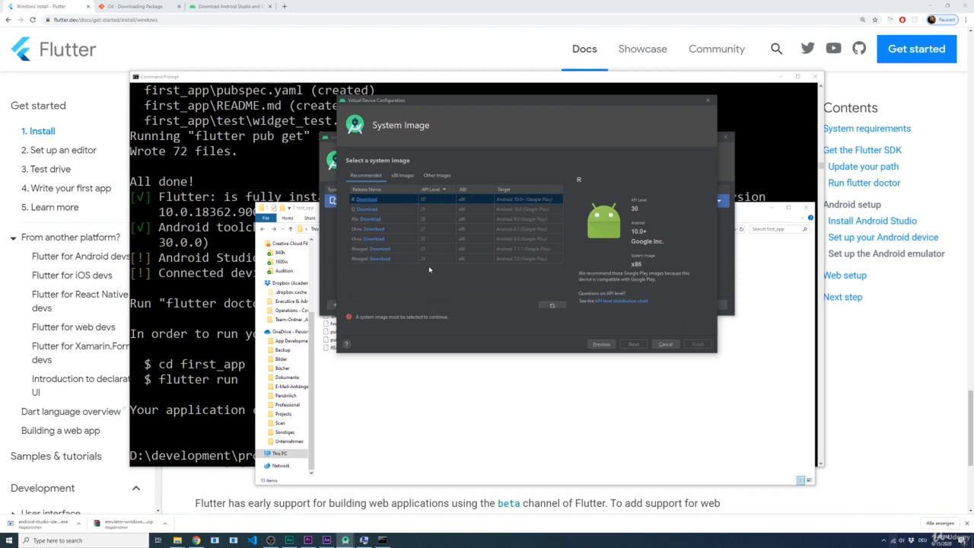
Download and install the Pie system image (API level 28, Android 9.0, x86) for the virtual device
{"action": "left_click", "coordinate": [395, 219]}
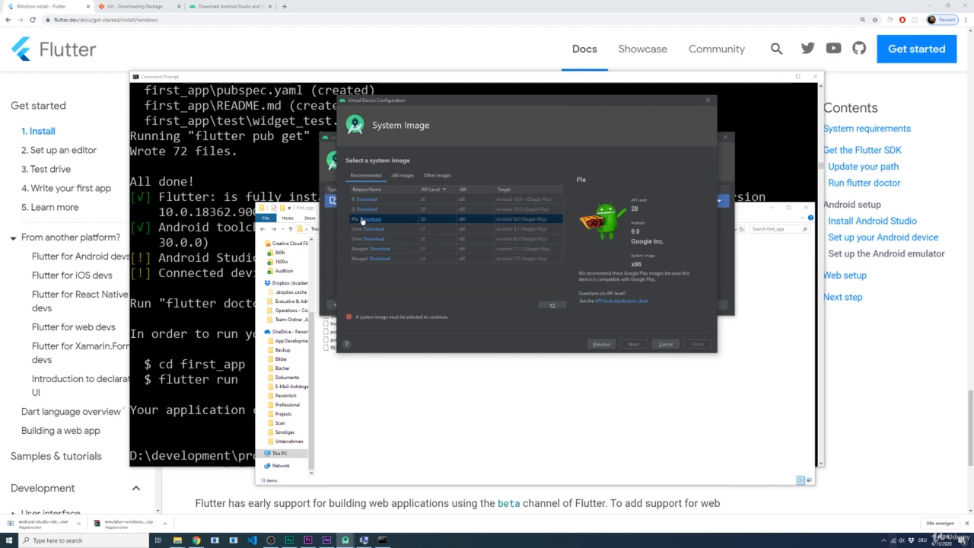
{"action": "left_click", "coordinate": [365, 220]}
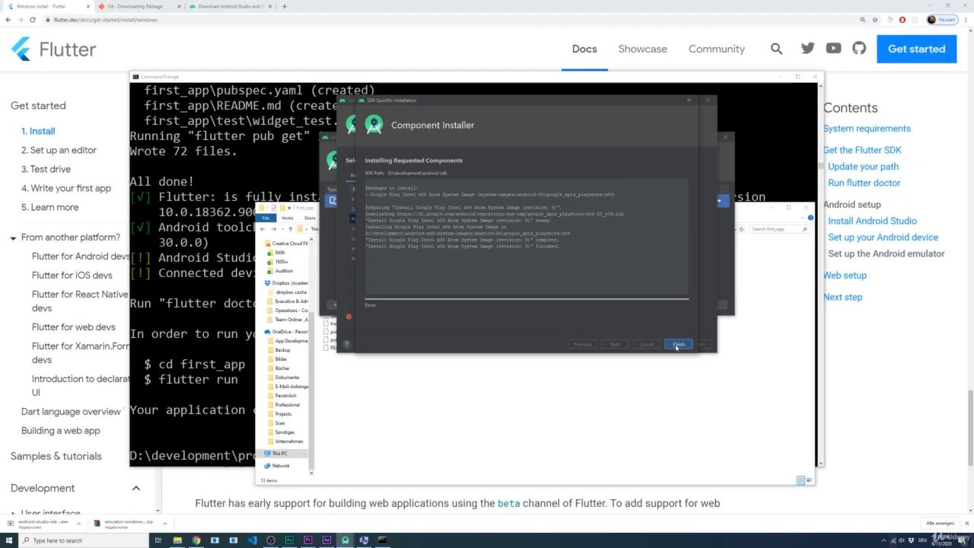
{"action": "left_click", "coordinate": [676, 344]}
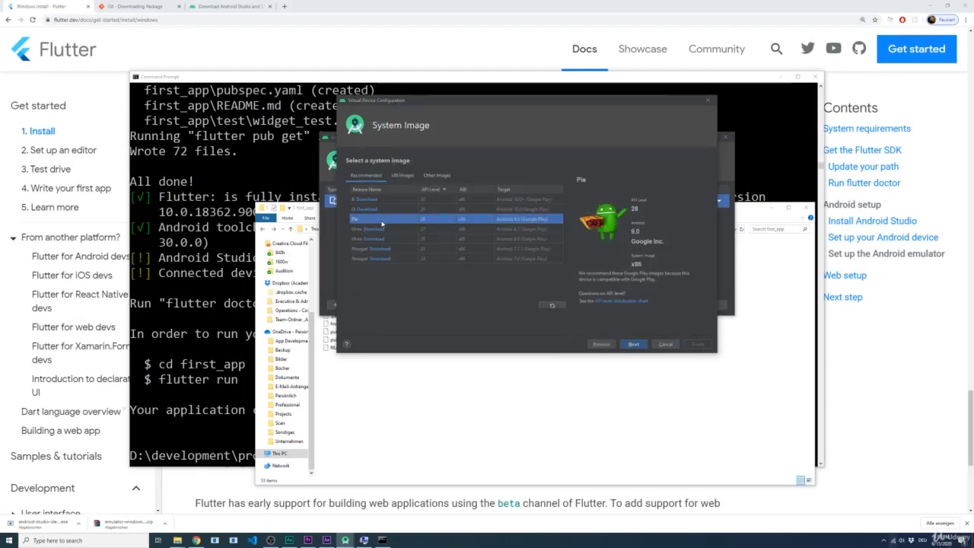
Finish creating the virtual device with the Pie image and the default configuration, and launch it in the emulator
{"action": "left_click", "coordinate": [636, 345]}
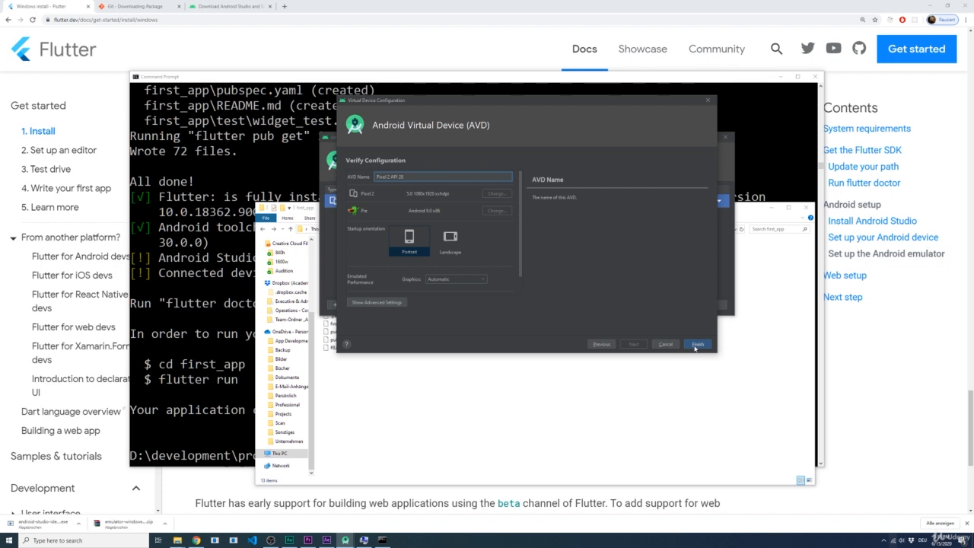
{"action": "left_click", "coordinate": [695, 346]}
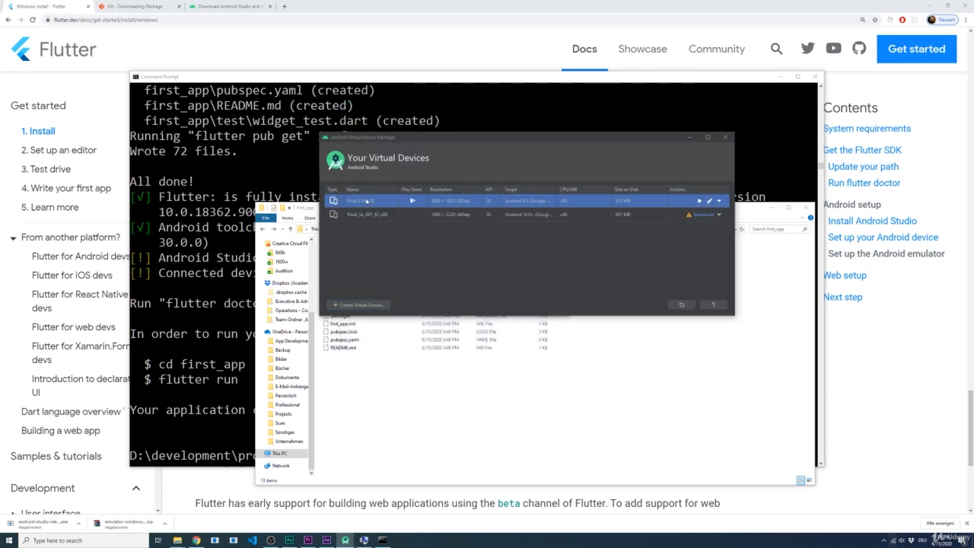
{"action": "left_click", "coordinate": [699, 203]}
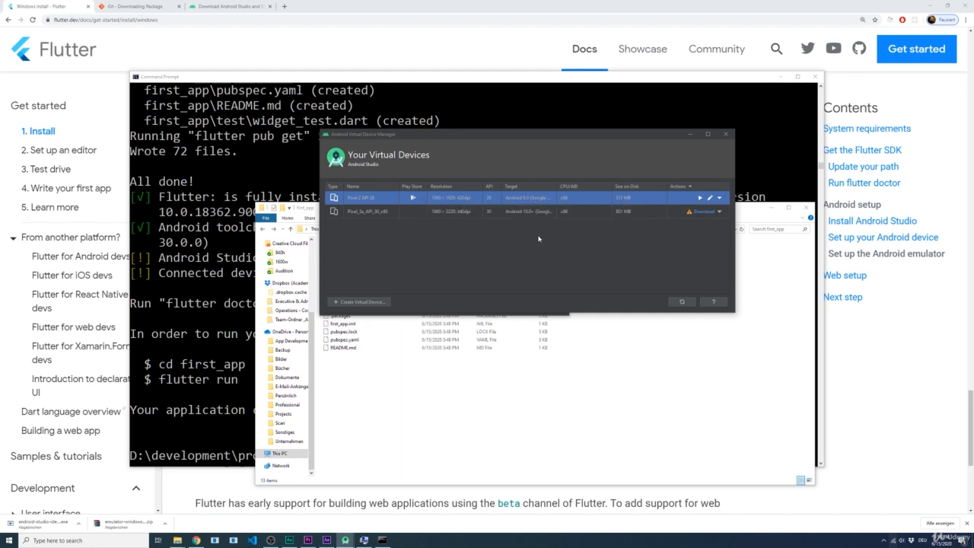
Open the existing project D:\development\projects\first_app in Android Studio
{"action": "left_click", "coordinate": [233, 243]}
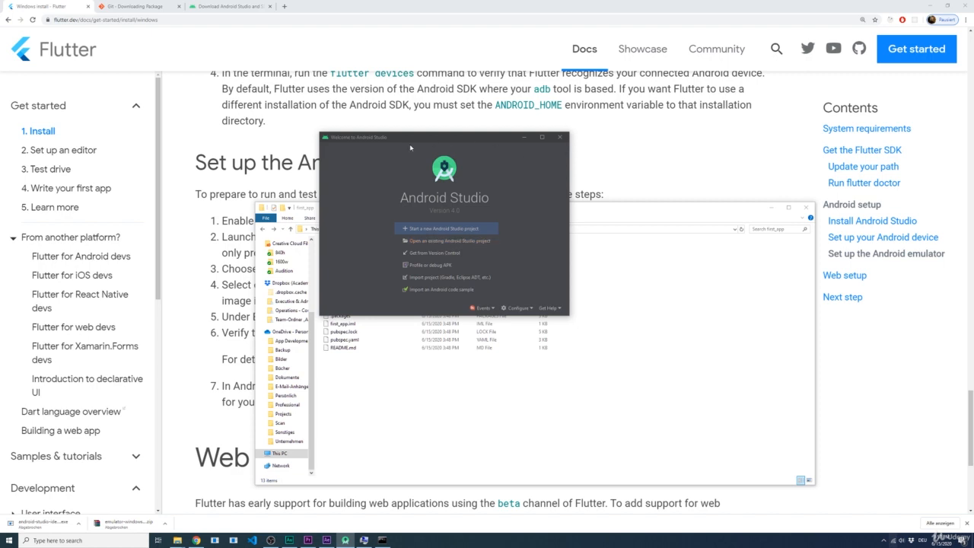
{"action": "left_click", "coordinate": [476, 240]}
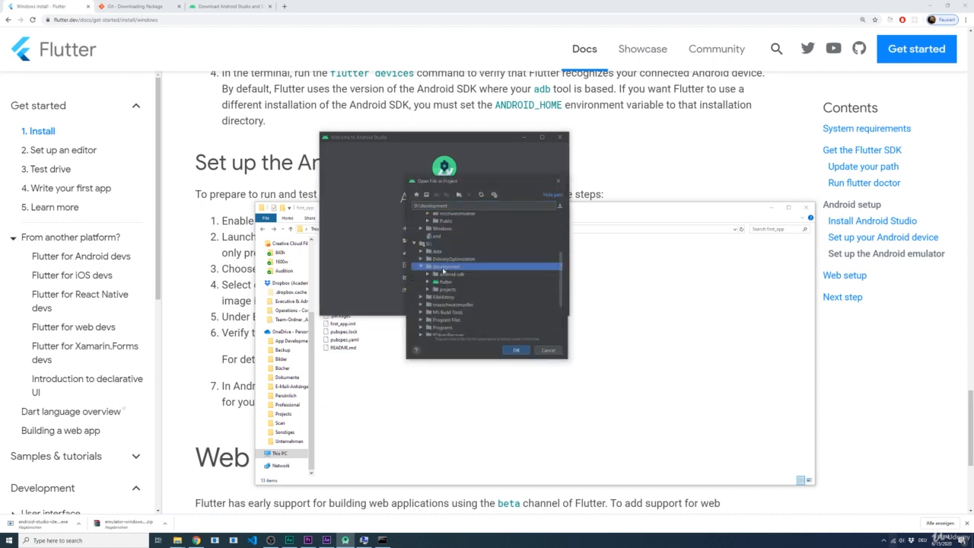
{"action": "double_click", "coordinate": [449, 292]}
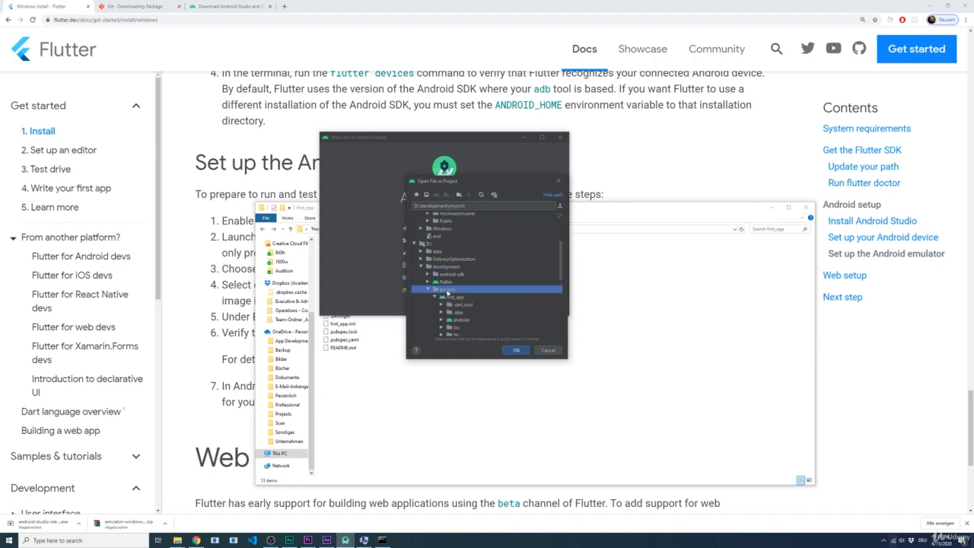
{"action": "left_click", "coordinate": [454, 282]}
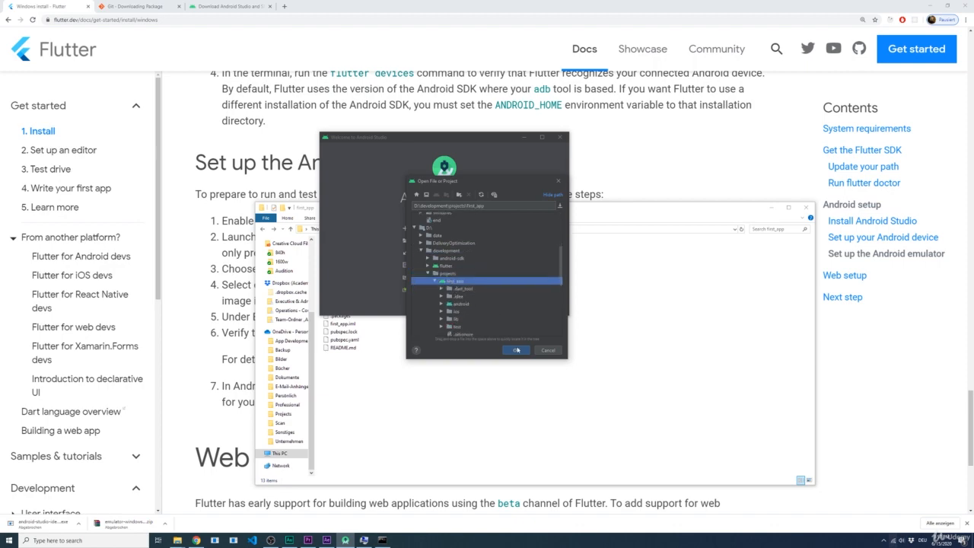
{"action": "left_click", "coordinate": [517, 349]}
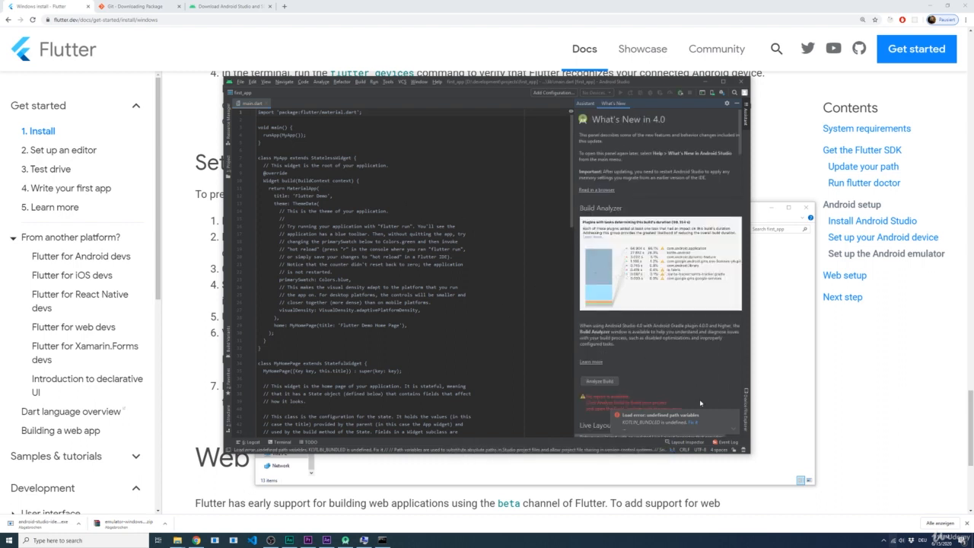
Install the Flutter plugin together with the required Dart plugin, and restart Android Studio to activate them
{"action": "left_click", "coordinate": [734, 415]}
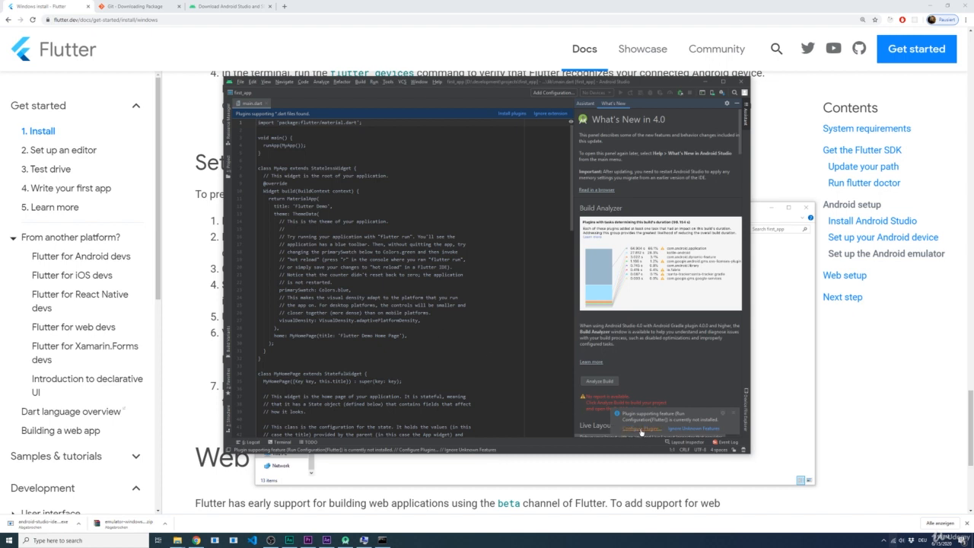
{"action": "left_click", "coordinate": [640, 429]}
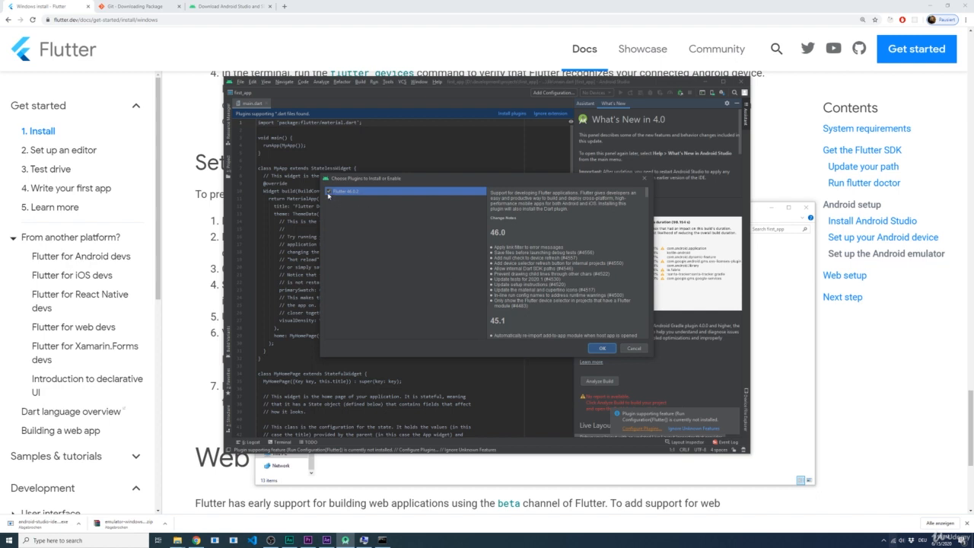
{"action": "left_click", "coordinate": [598, 348]}
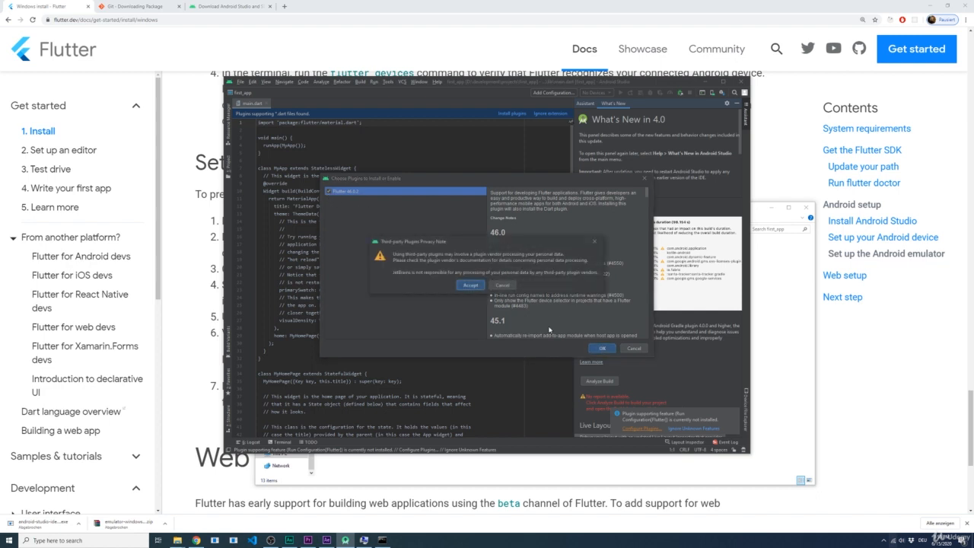
{"action": "left_click", "coordinate": [471, 285]}
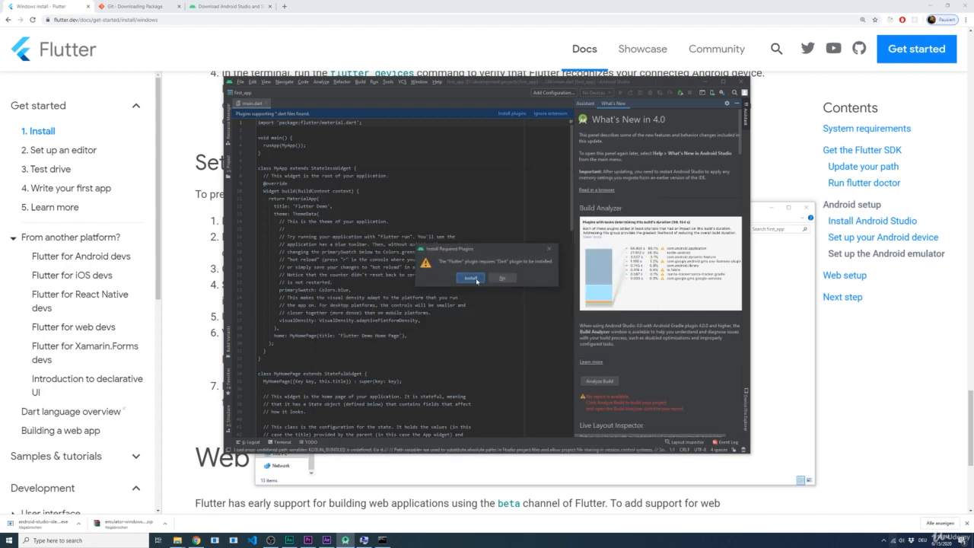
{"action": "left_click", "coordinate": [471, 278]}
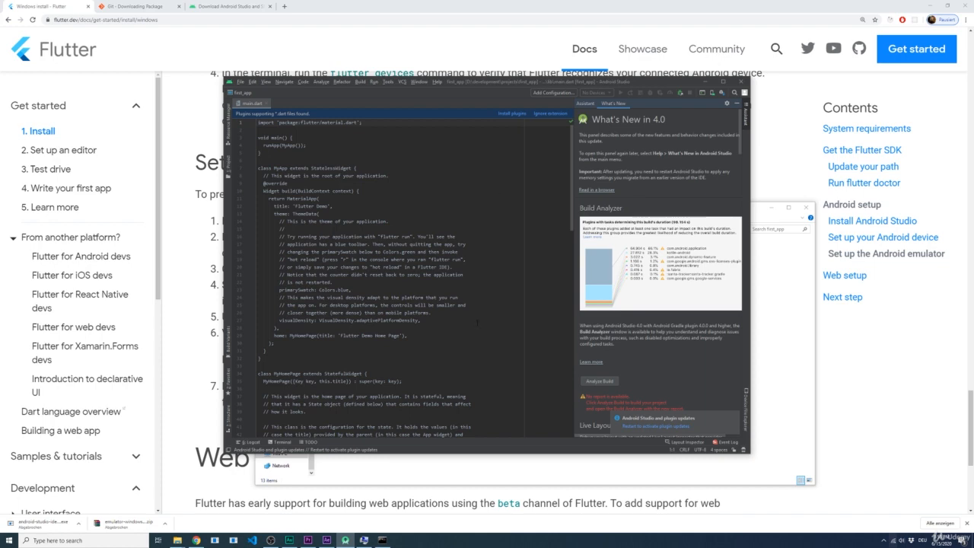
{"action": "left_click", "coordinate": [641, 428]}
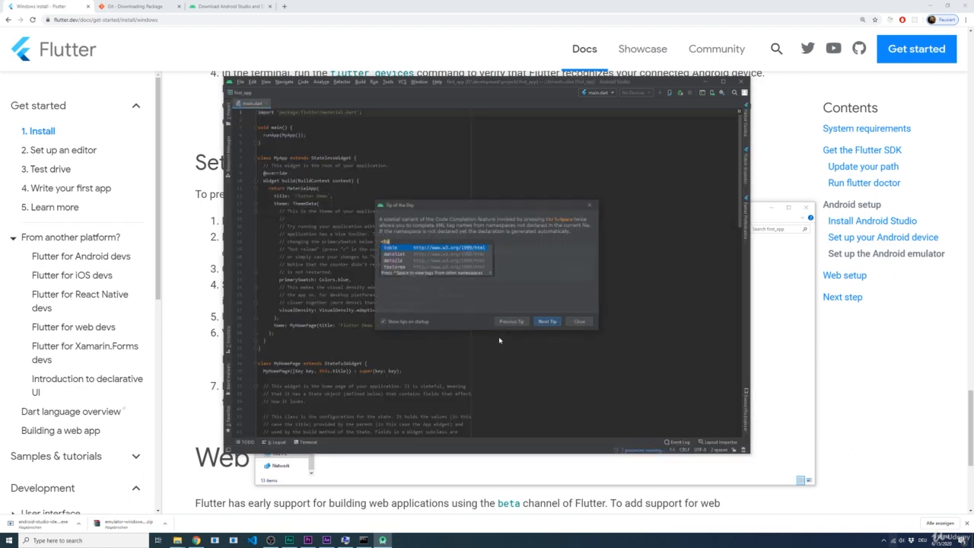
Dismiss the Tip of the Day and open the AVD Manager from within the first_app project
{"action": "left_click", "coordinate": [580, 322]}
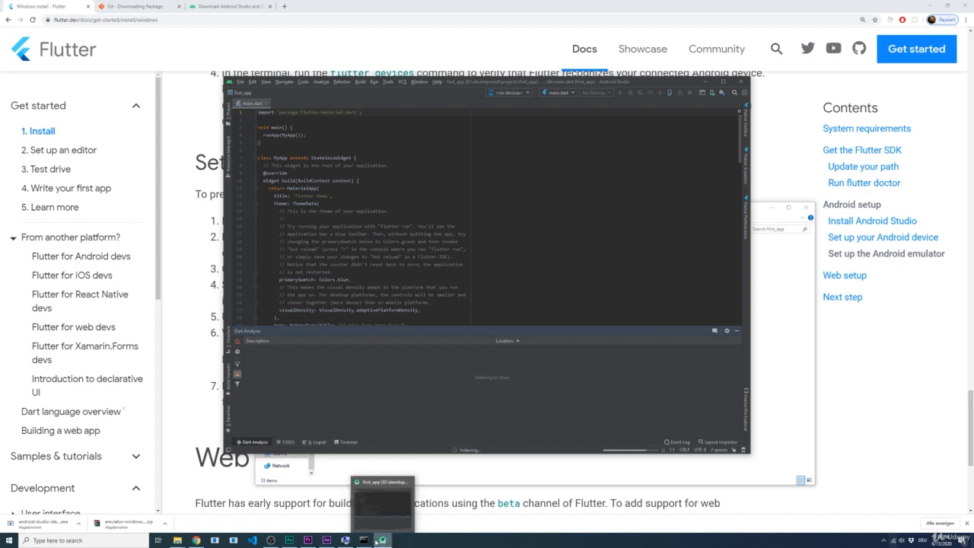
{"action": "mouse_move", "coordinate": [371, 542]}
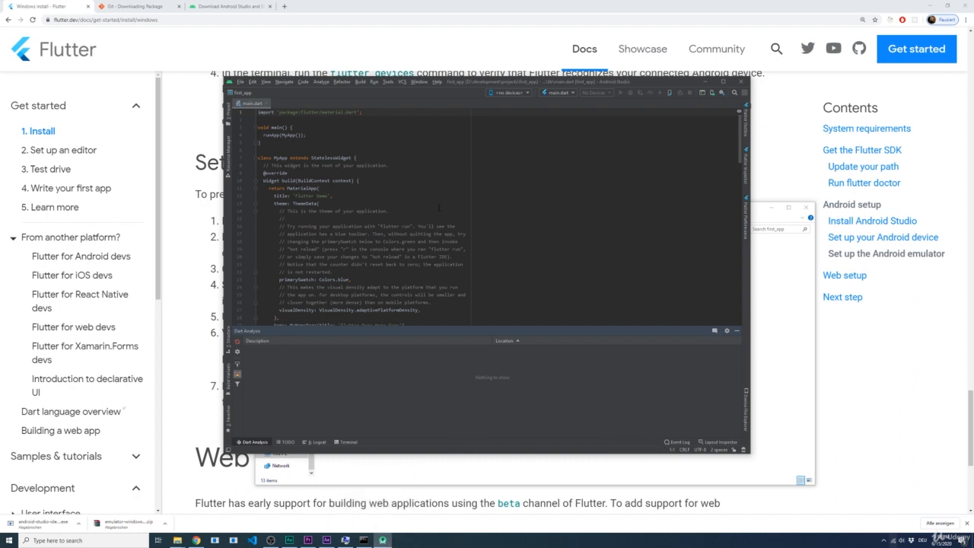
{"action": "left_click", "coordinate": [388, 83]}
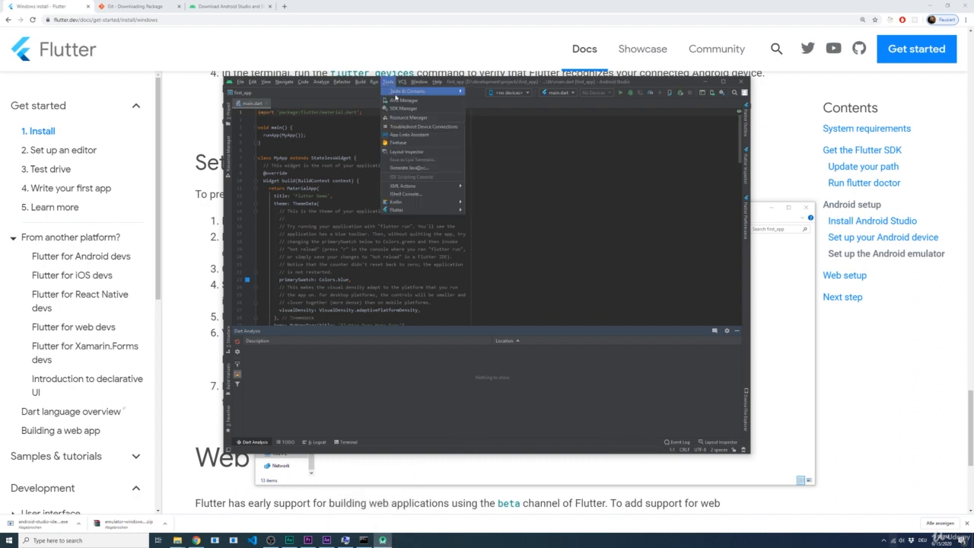
{"action": "left_click", "coordinate": [419, 105]}
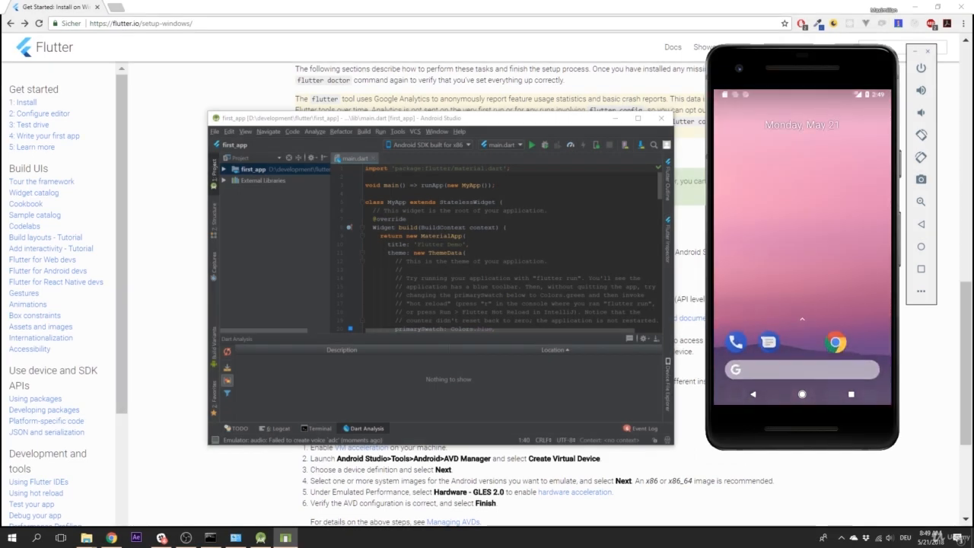
Run main.dart on the Android emulator and test the demo app by increasing its counter four times
{"action": "left_click", "coordinate": [531, 145]}
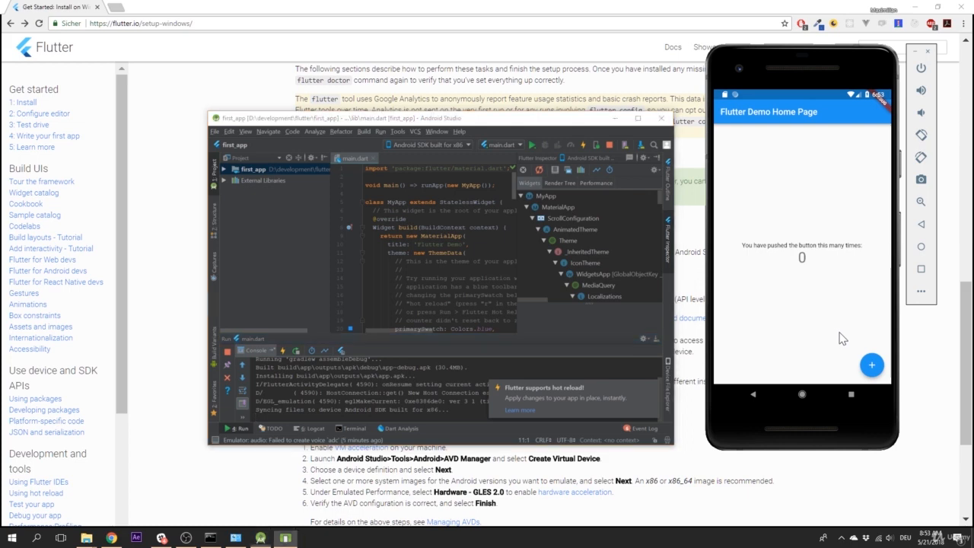
{"action": "left_click", "coordinate": [873, 367]}
{"action": "left_click", "coordinate": [873, 367]}
{"action": "left_click", "coordinate": [873, 367]}
{"action": "left_click", "coordinate": [872, 368]}
Stop the running app and exit Android Studio, leaving the emulator open
{"action": "left_click", "coordinate": [608, 145]}
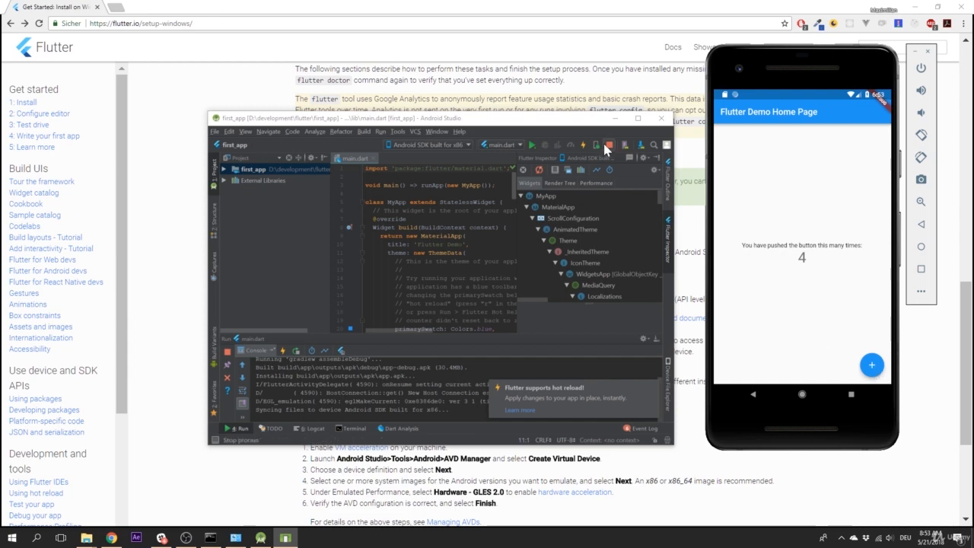
{"action": "left_click", "coordinate": [661, 118]}
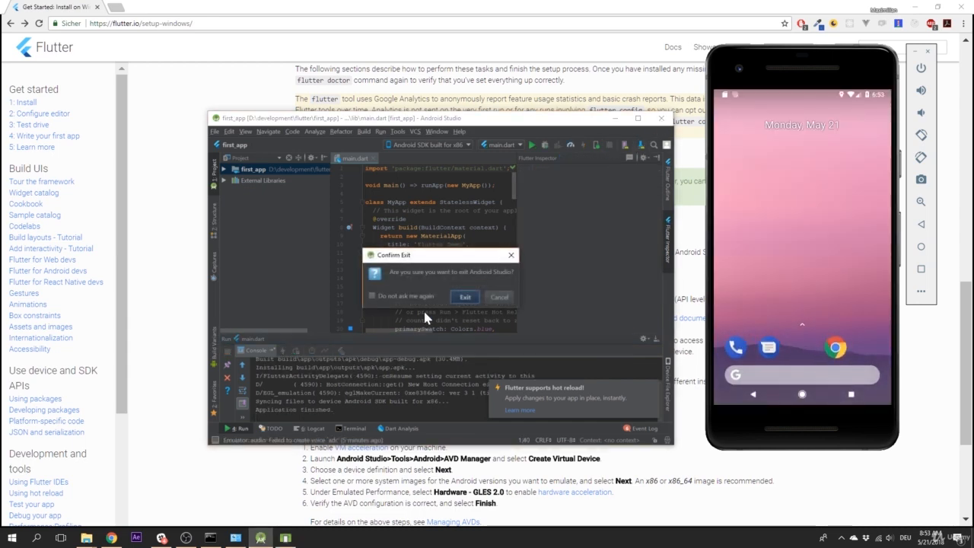
{"action": "left_click", "coordinate": [466, 292]}
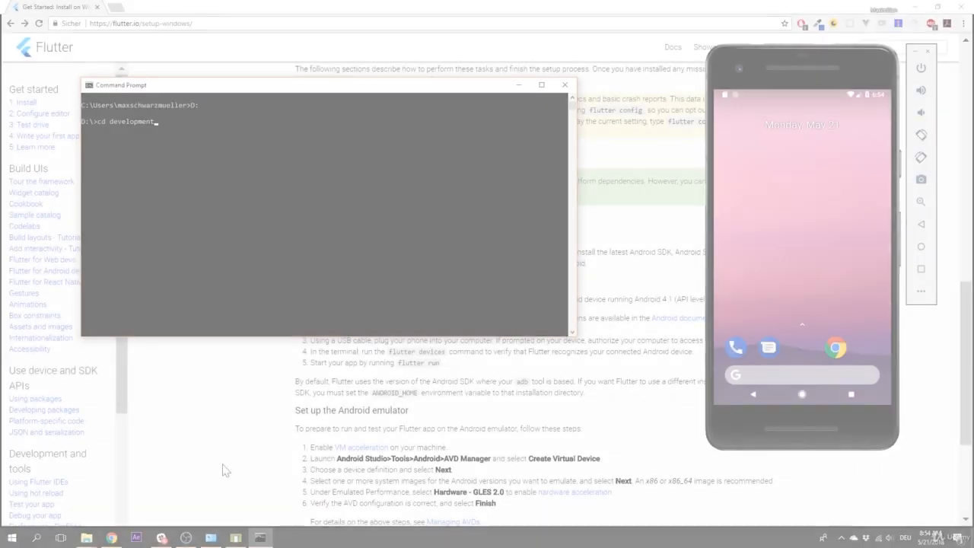
In the Command Prompt, change the working directory to D:\development\flutter\first_app
{"action": "key", "text": "Return"}
{"action": "type", "text": "cd"}
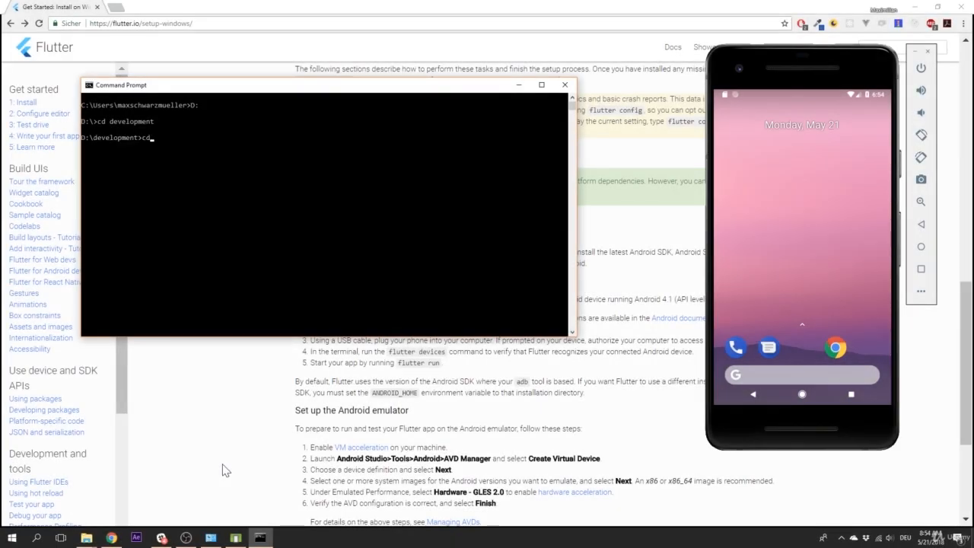
{"action": "type", "text": " flutter"}
{"action": "key", "text": "Return"}
{"action": "type", "text": "cd f"}
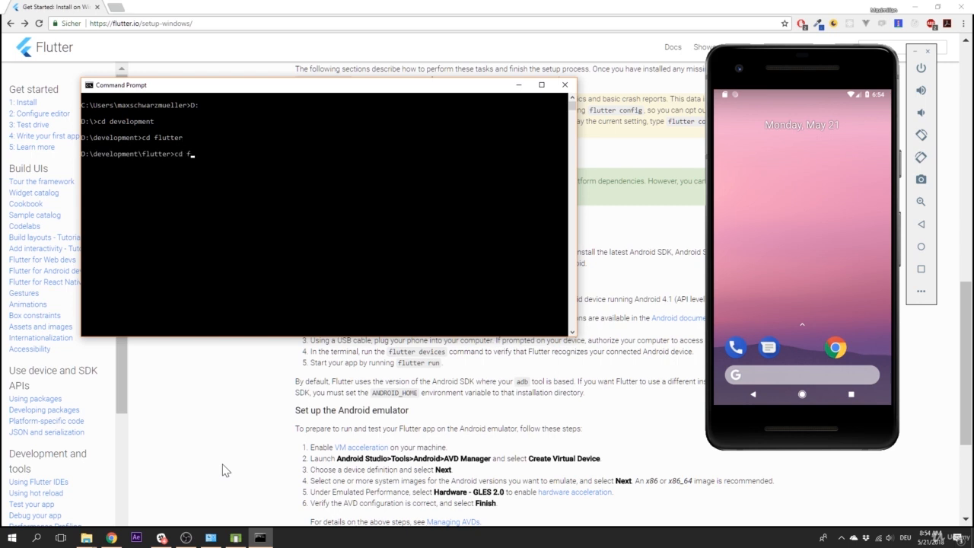
{"action": "type", "text": "irst_app"}
{"action": "key", "text": "Return"}
Launch the app on the emulator with flutter run and test it by increasing the counter twice
{"action": "type", "text": "flutter run"}
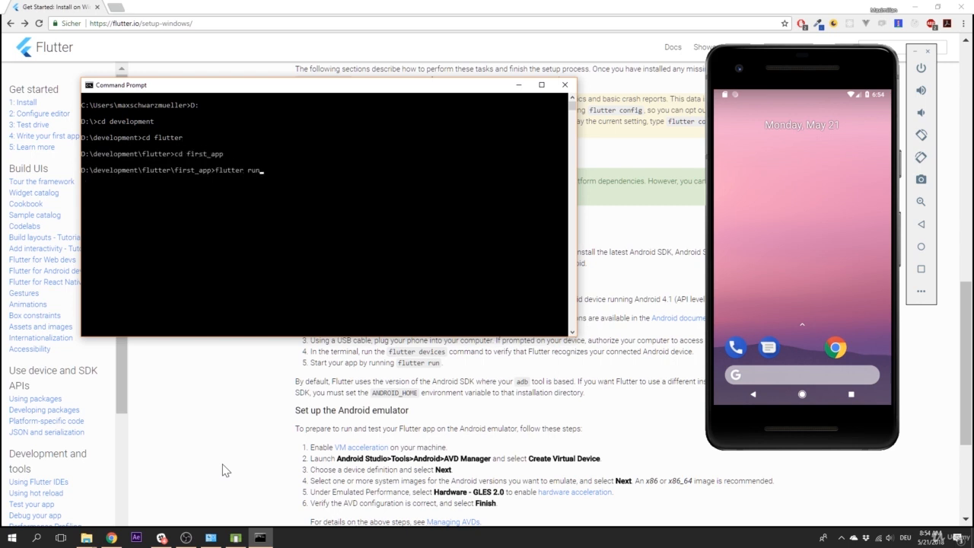
{"action": "key", "text": "Return"}
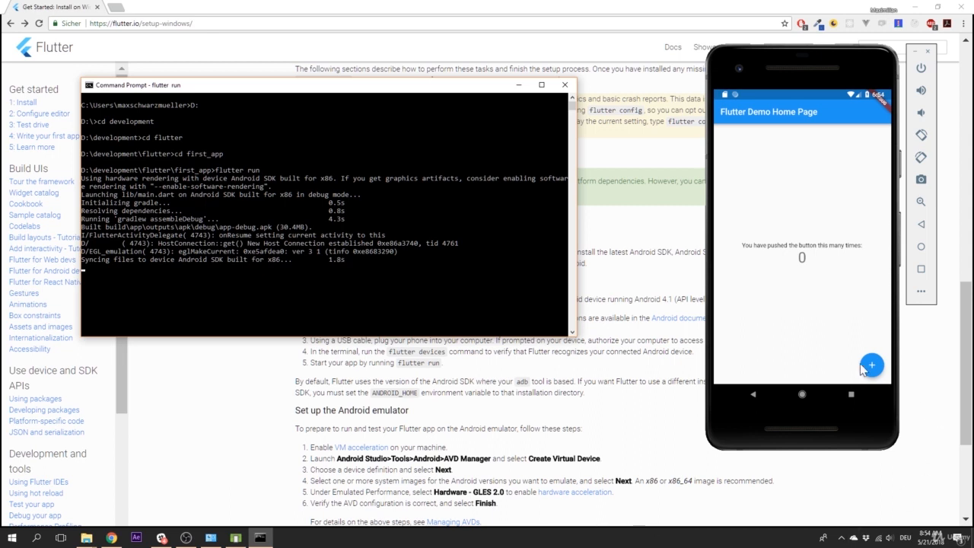
{"action": "left_click", "coordinate": [872, 365]}
{"action": "left_click", "coordinate": [872, 364]}
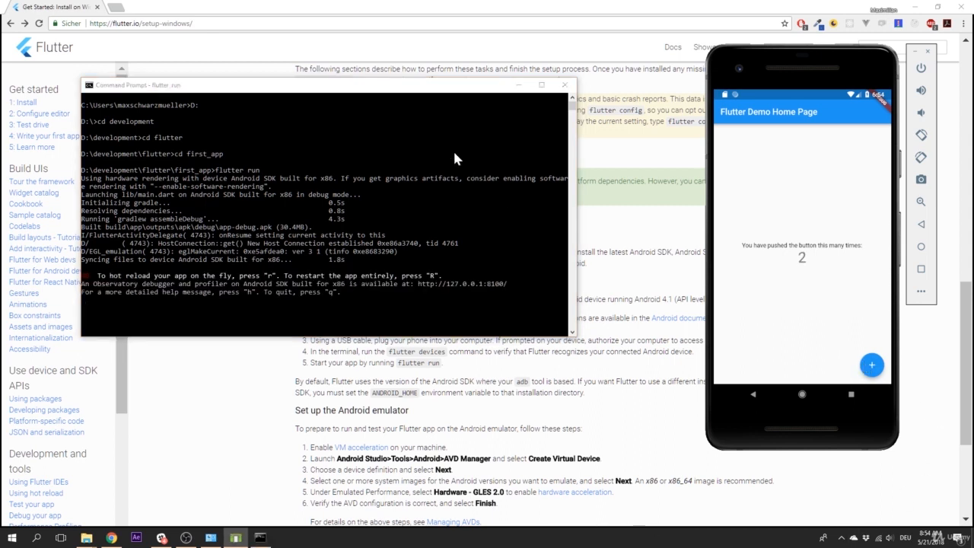